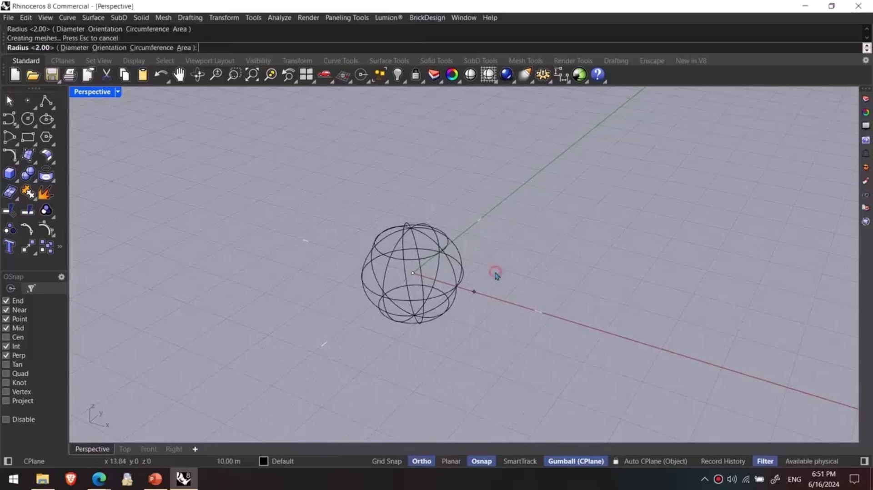
- Create a mesh sphere with a radius of 10 m beside the existing sphere, near the red axis
{"action": "right_click_drag", "start_coordinate": [505, 312], "coordinate": [430, 258], "text": "shift"}
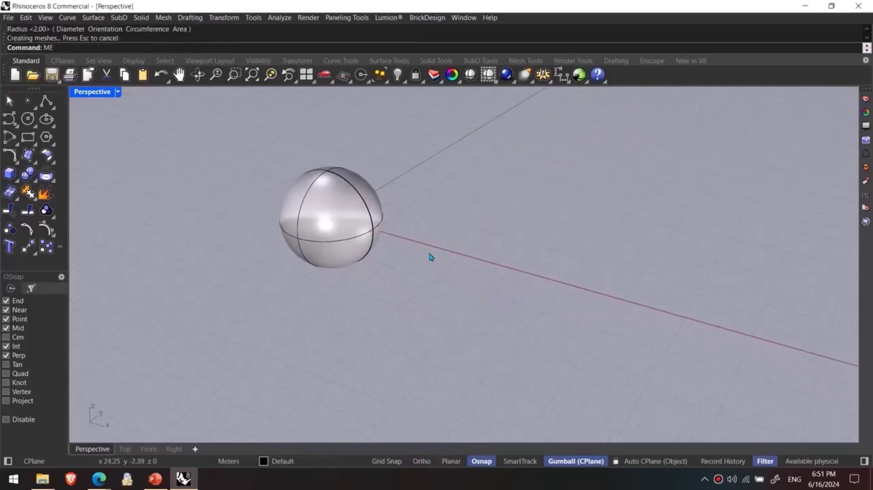
{"action": "type", "text": "Sphere"}
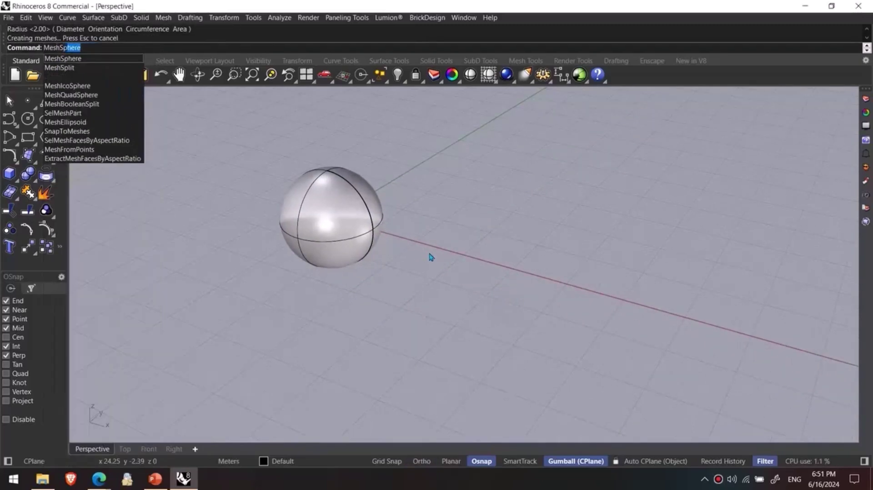
{"action": "key", "text": "Return"}
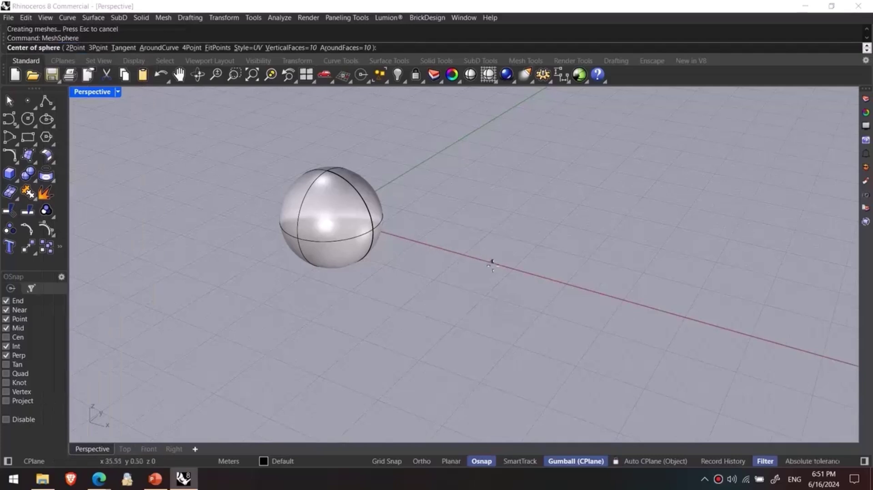
{"action": "left_click", "coordinate": [499, 287]}
{"action": "type", "text": "10"}
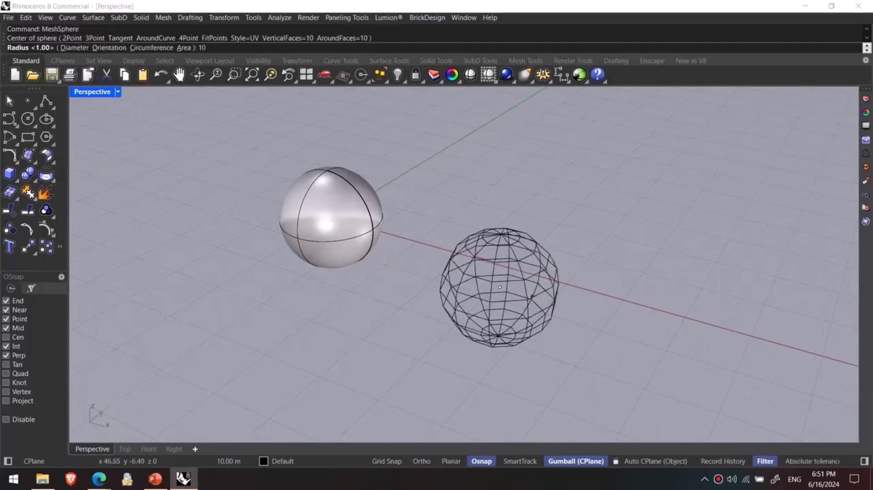
{"action": "key", "text": "Return"}
- Create a SubD sphere about the same size as the others, farther along the red axis beyond the mesh sphere
{"action": "right_click_drag", "start_coordinate": [596, 315], "coordinate": [566, 290], "text": "shift"}
{"action": "type", "text": "S"}
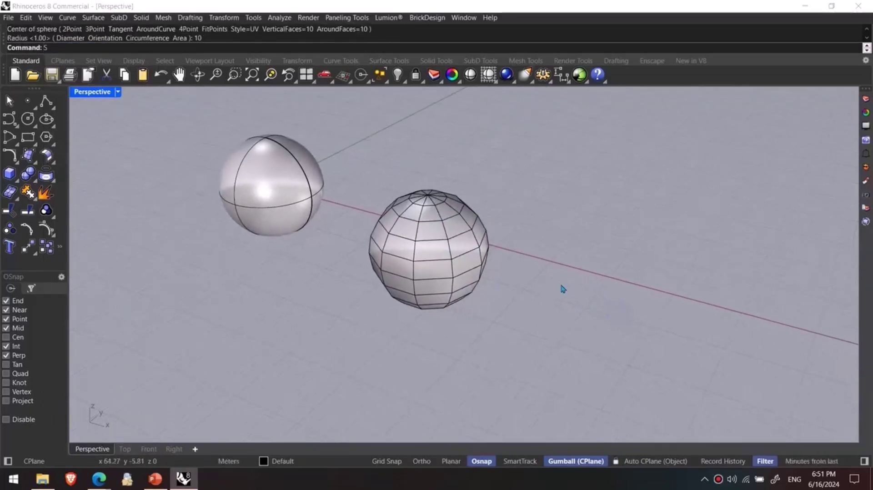
{"action": "type", "text": "ubDSphere"}
{"action": "key", "text": "Return"}
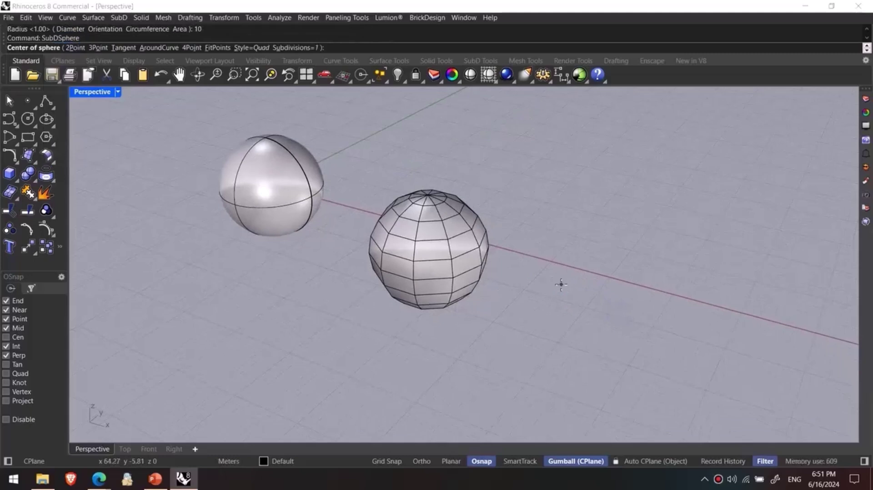
{"action": "left_click", "coordinate": [631, 299]}
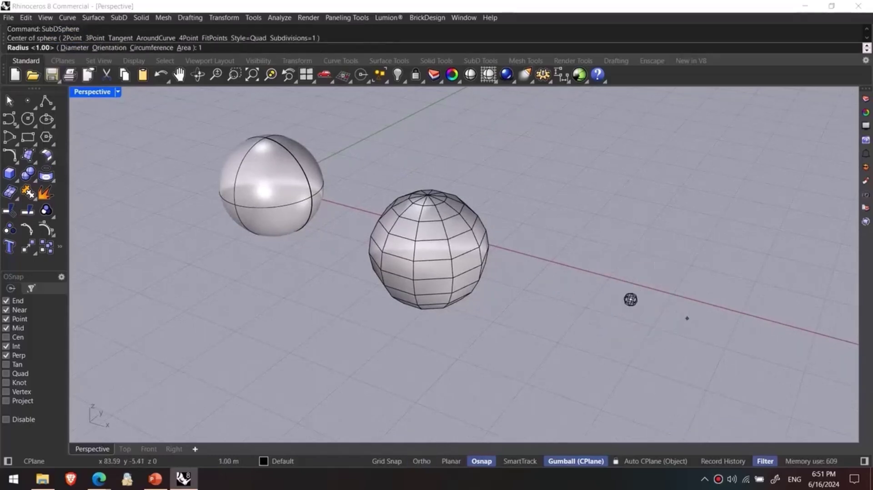
{"action": "left_click", "coordinate": [714, 329]}
- Compare the surface smoothness and edge layout of the three spheres, ending with the mesh sphere's facets up close
{"action": "scroll", "coordinate": [712, 336], "scroll_direction": "down", "scroll_amount": 3}
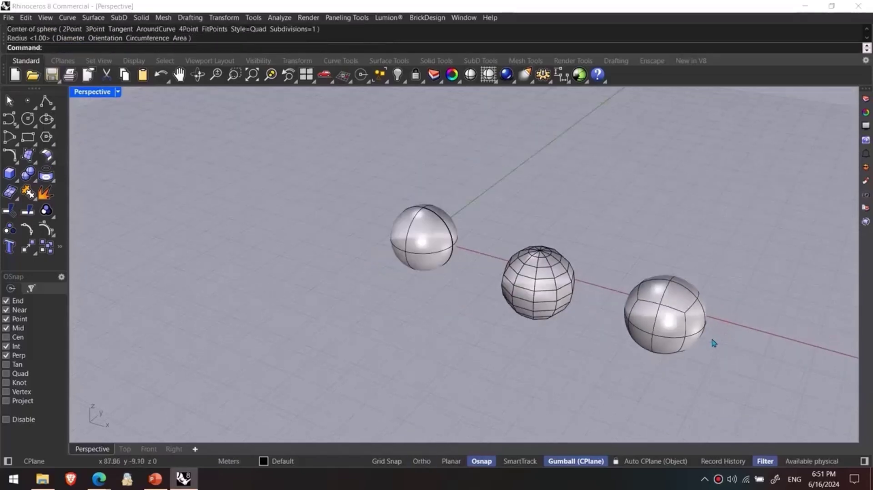
{"action": "scroll", "coordinate": [712, 336], "scroll_direction": "up", "scroll_amount": 2}
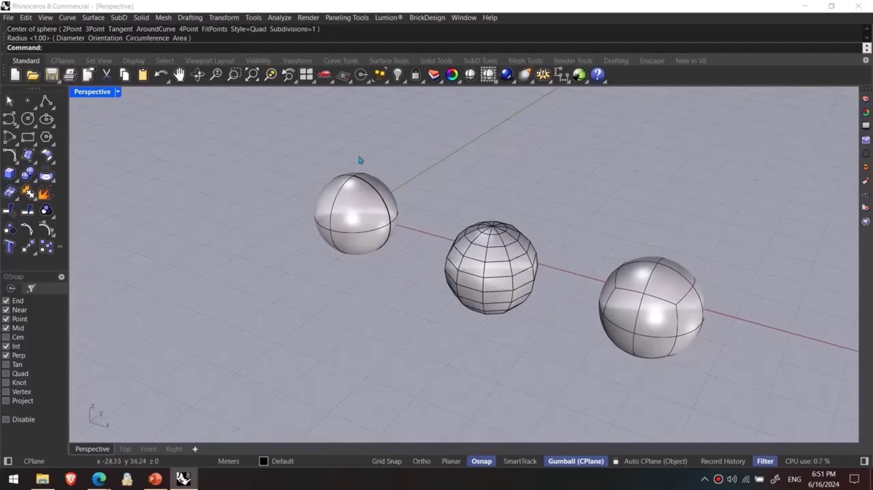
{"action": "right_click_drag", "start_coordinate": [360, 160], "coordinate": [384, 181]}
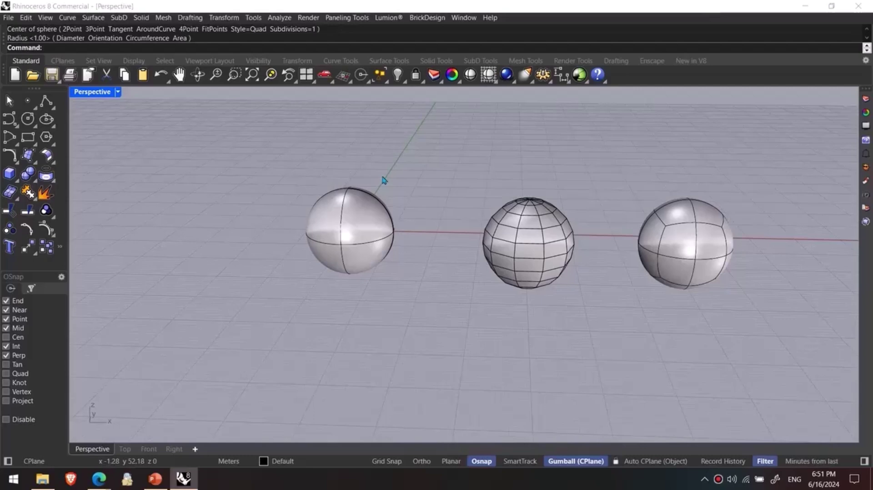
{"action": "right_click_drag", "start_coordinate": [385, 178], "coordinate": [311, 209]}
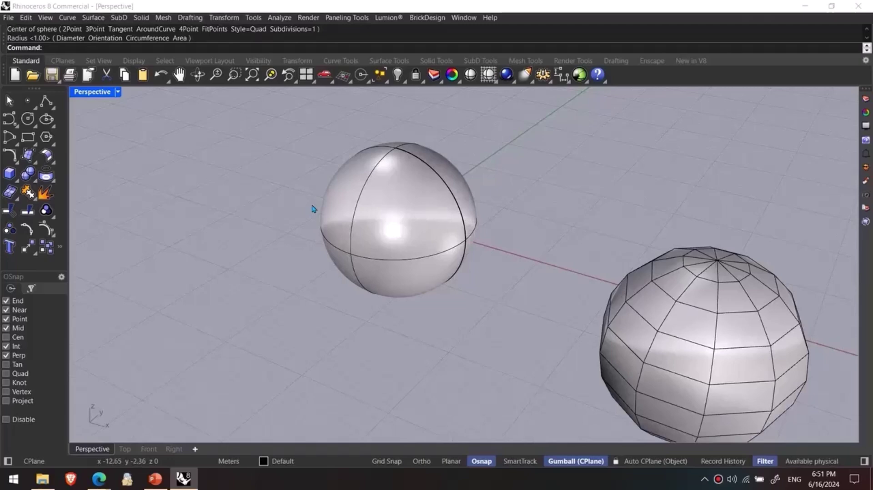
{"action": "right_click_drag", "start_coordinate": [391, 210], "coordinate": [302, 201]}
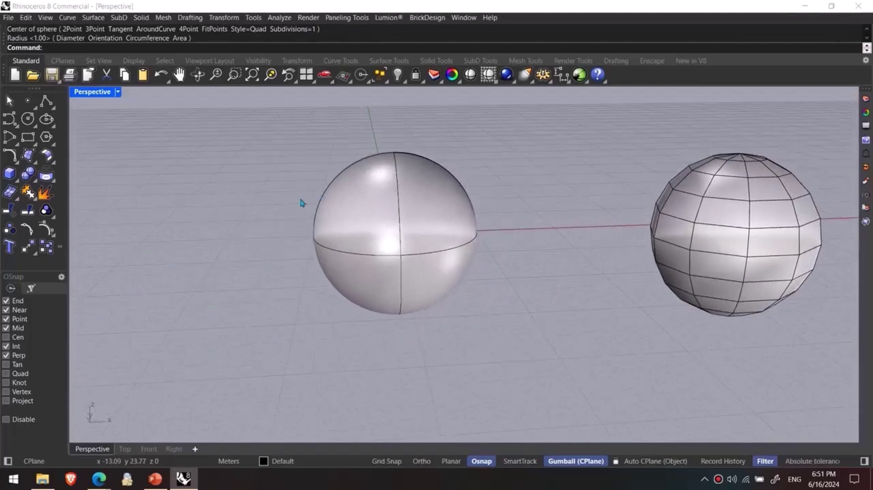
{"action": "right_click_drag", "start_coordinate": [554, 211], "coordinate": [369, 201], "text": "shift"}
{"action": "scroll", "coordinate": [470, 211], "scroll_direction": "up", "scroll_amount": 4}
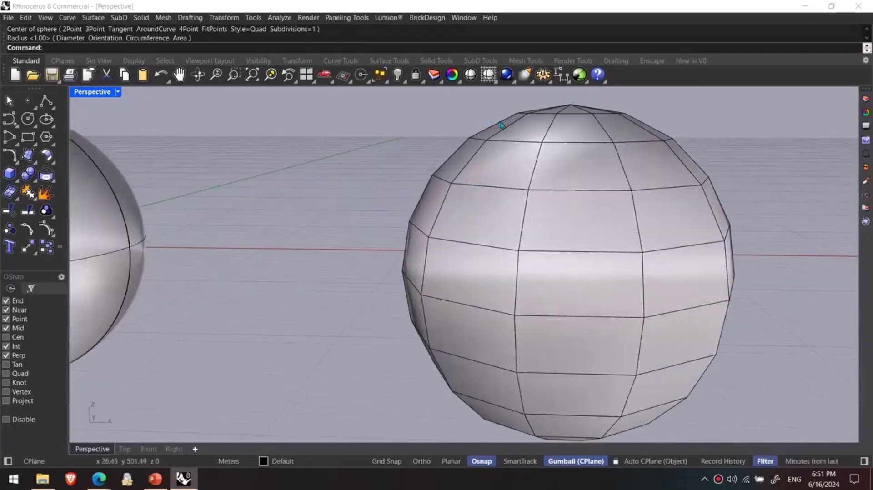
- Create a denser mesh sphere with 40 vertical faces, 40 around faces and a 10 m radius in front of the row
{"action": "type", "text": "MeshSphere"}
{"action": "key", "text": "Return"}
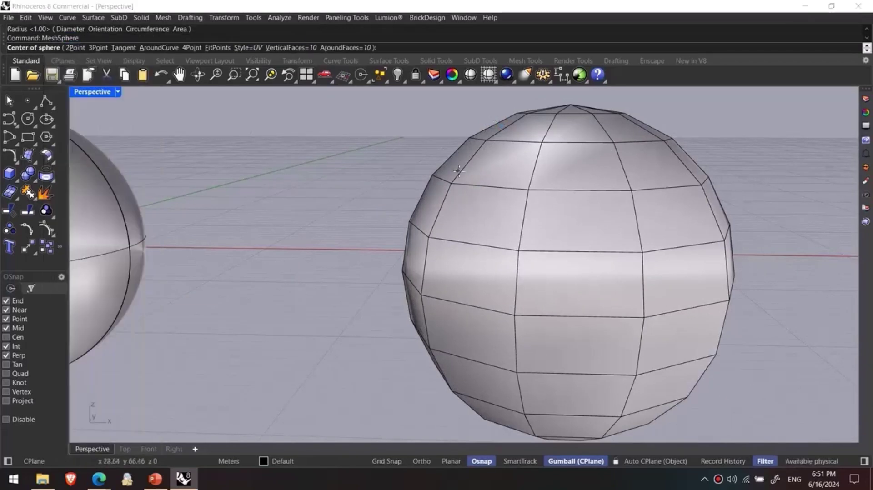
{"action": "left_click", "coordinate": [286, 47]}
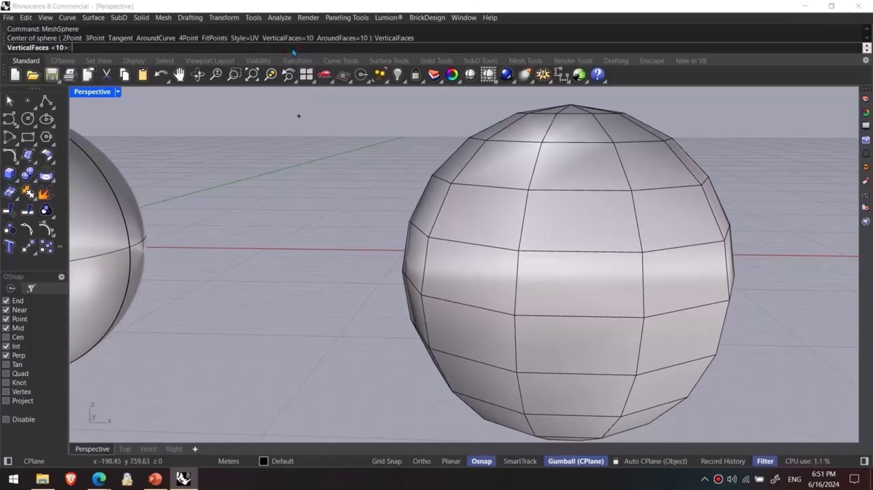
{"action": "type", "text": "40"}
{"action": "key", "text": "Return"}
{"action": "left_click", "coordinate": [356, 47]}
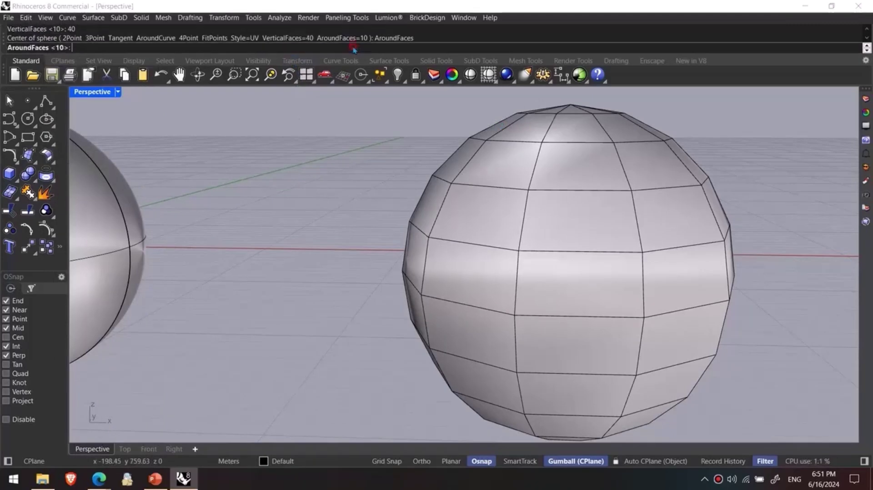
{"action": "type", "text": "40"}
{"action": "key", "text": "Return"}
{"action": "scroll", "coordinate": [387, 254], "scroll_direction": "down", "scroll_amount": 5}
{"action": "left_click", "coordinate": [384, 241]}
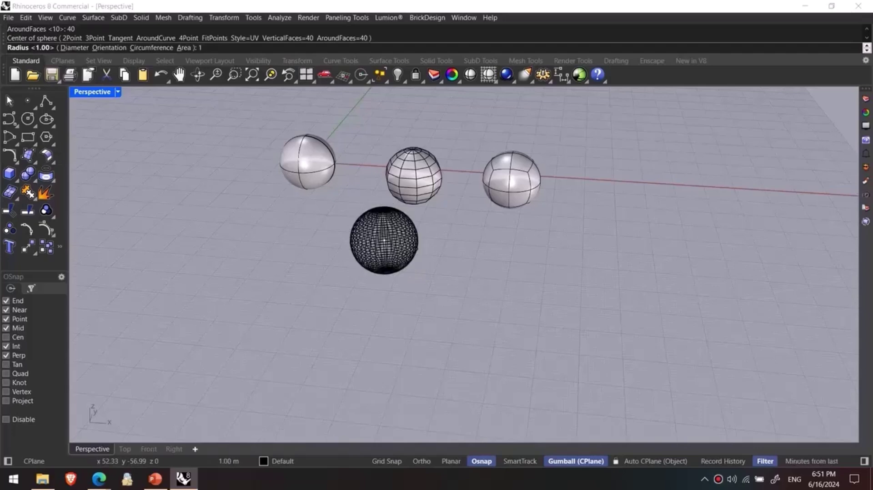
{"action": "type", "text": "10"}
{"action": "key", "text": "Return"}
- Examine the dense mesh sphere's flat facets up close and compare them with the smooth surface of the first sphere
{"action": "scroll", "coordinate": [419, 253], "scroll_direction": "up", "scroll_amount": 5}
{"action": "scroll", "coordinate": [343, 160], "scroll_direction": "up", "scroll_amount": 10}
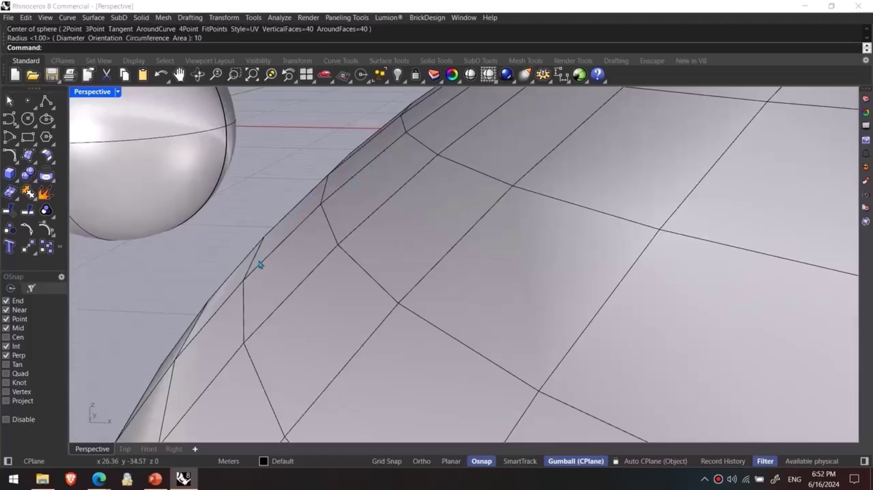
{"action": "scroll", "coordinate": [310, 251], "scroll_direction": "down", "scroll_amount": 10}
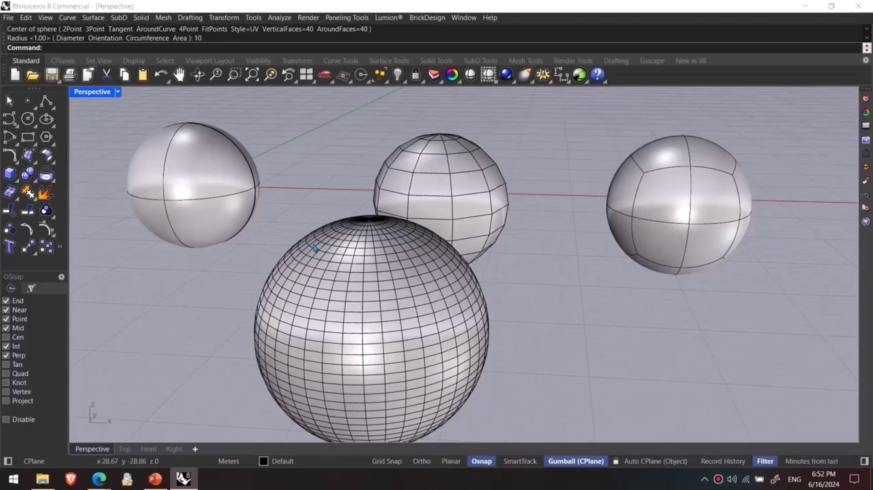
{"action": "right_click_drag", "start_coordinate": [308, 220], "coordinate": [387, 239], "text": "shift"}
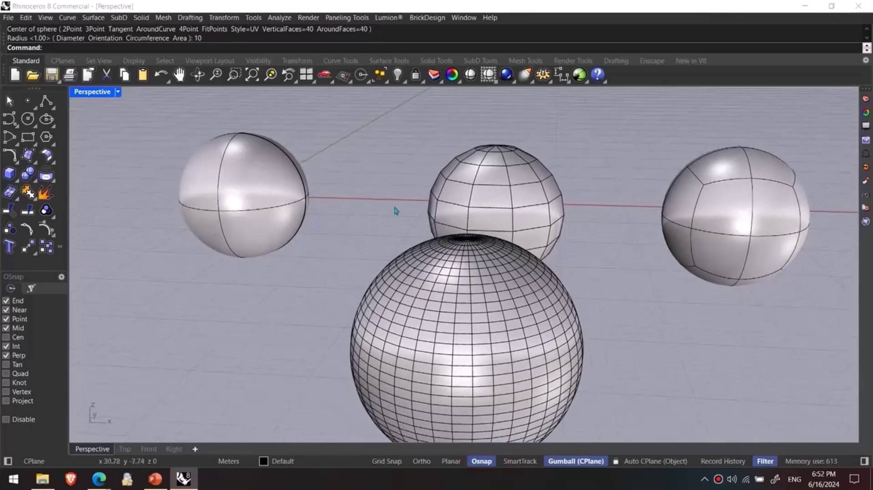
{"action": "right_click_drag", "start_coordinate": [251, 223], "coordinate": [350, 265]}
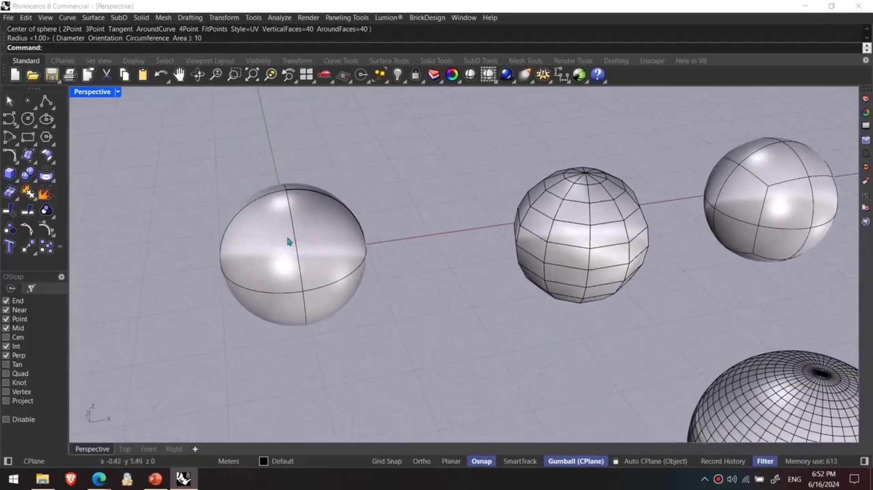
{"action": "right_click_drag", "start_coordinate": [289, 241], "coordinate": [322, 231]}
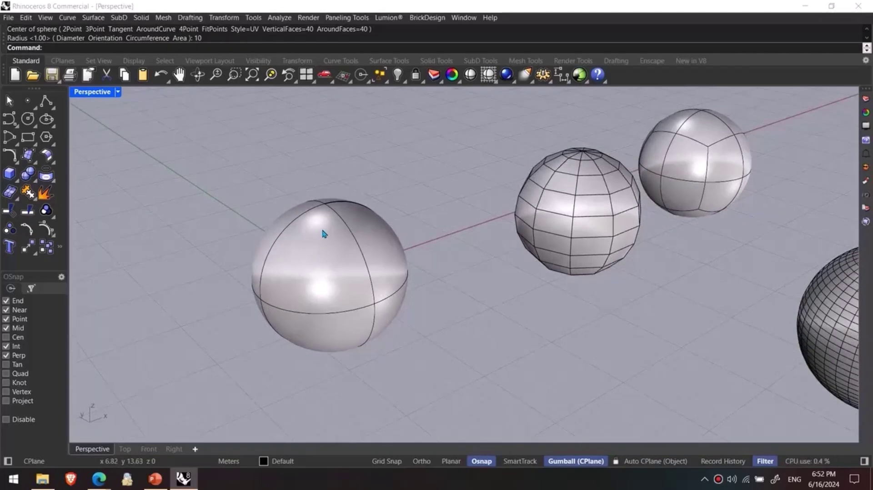
{"action": "right_click_drag", "start_coordinate": [322, 231], "coordinate": [301, 212]}
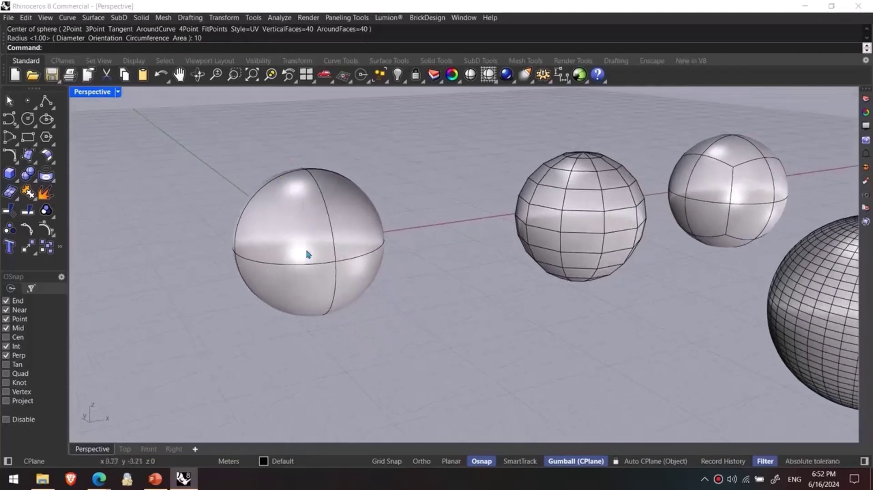
{"action": "right_click_drag", "start_coordinate": [308, 254], "coordinate": [258, 200]}
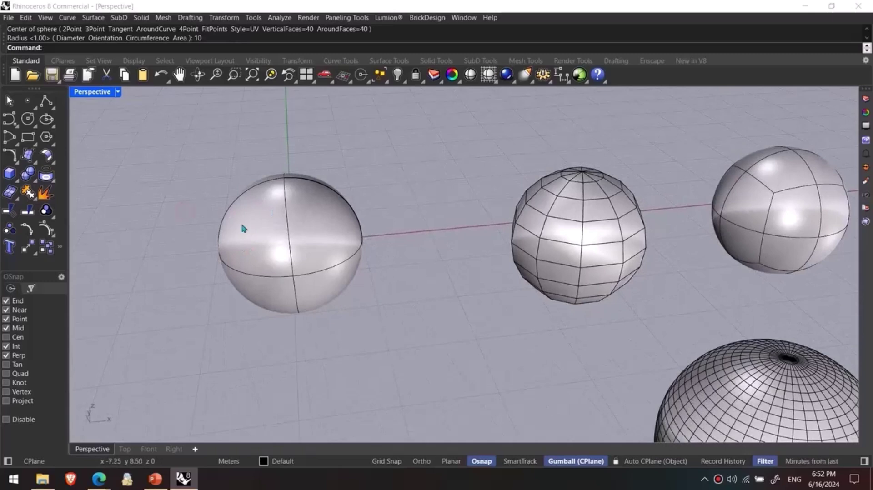
{"action": "right_click_drag", "start_coordinate": [409, 234], "coordinate": [490, 234]}
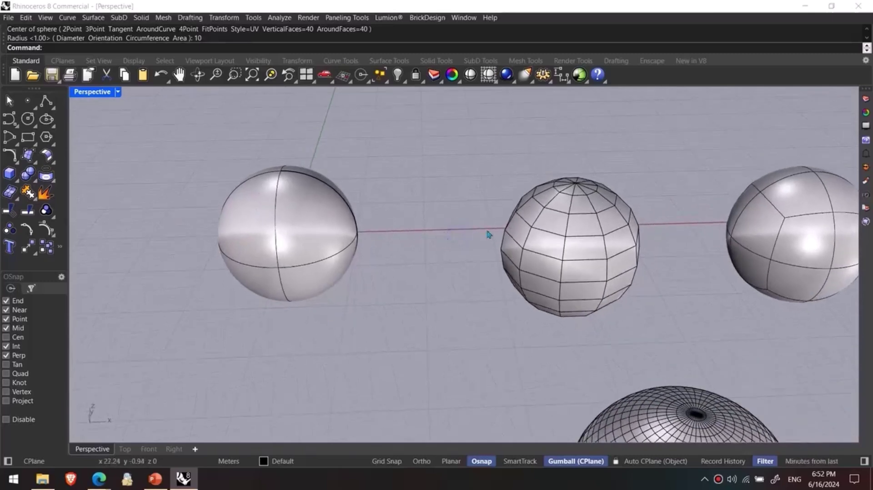
- Pull a single face of the coarse mesh sphere outward, toward the first sphere
{"action": "left_click", "coordinate": [518, 230], "text": "ctrl+shift"}
{"action": "scroll", "coordinate": [505, 254], "scroll_direction": "up", "scroll_amount": 3}
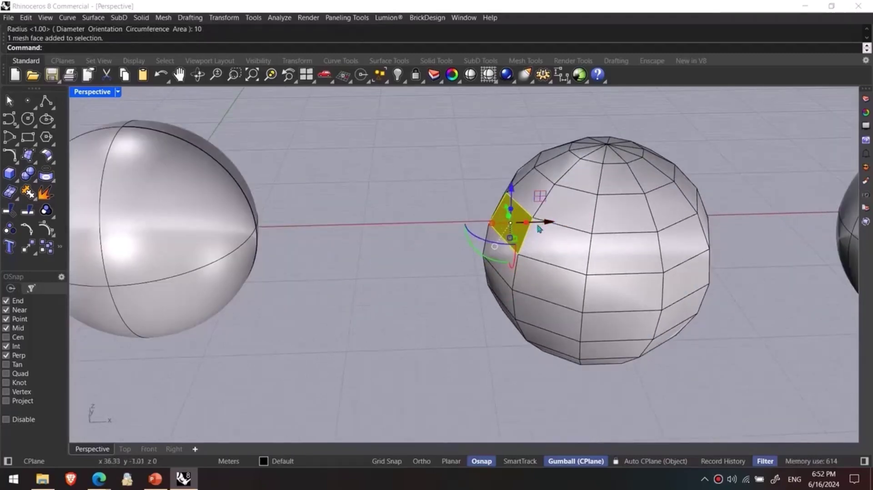
{"action": "left_click_drag", "start_coordinate": [511, 235], "coordinate": [481, 222]}
- Select the faces, edges and vertices around the top of the coarse mesh sphere and raise them
{"action": "right_click_drag", "start_coordinate": [410, 221], "coordinate": [433, 168]}
{"action": "left_click_drag", "start_coordinate": [444, 155], "coordinate": [551, 212]}
{"action": "key", "text": "Escape"}
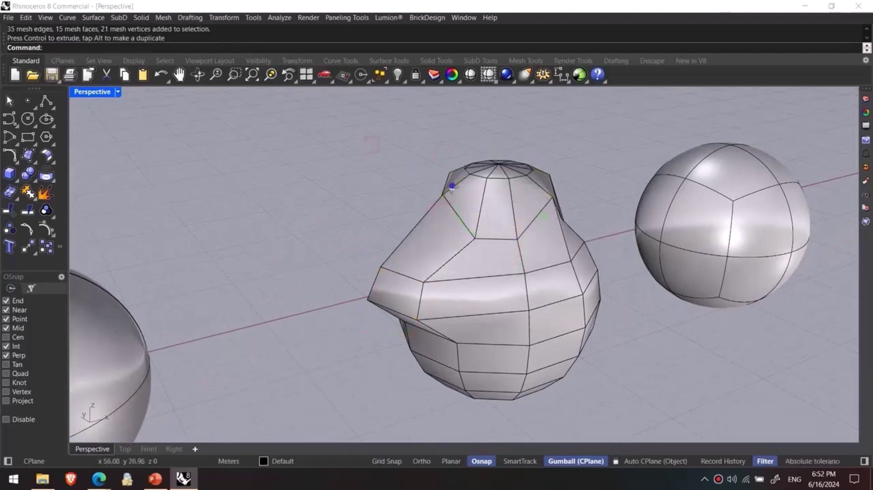
- Move one mesh edge at the top of the deformed mesh sphere slightly downward
{"action": "scroll", "coordinate": [452, 187], "scroll_direction": "up", "scroll_amount": 4}
{"action": "left_click", "coordinate": [482, 183], "text": "ctrl+shift"}
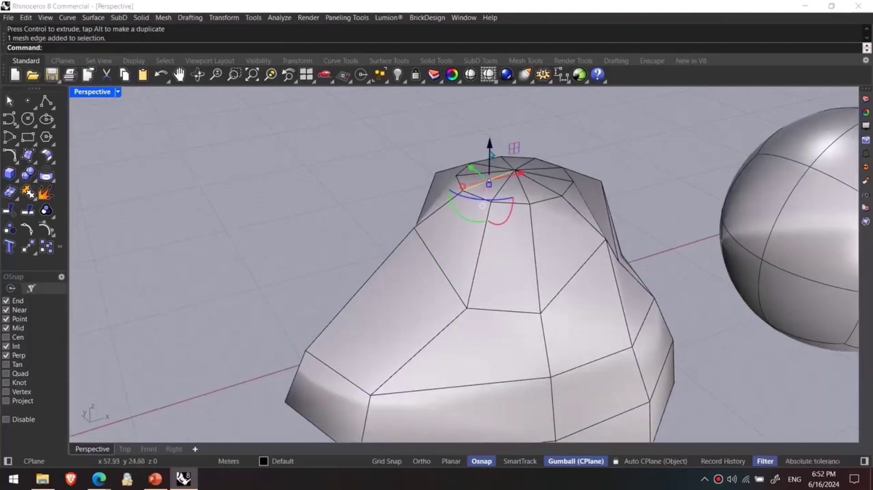
{"action": "left_click_drag", "start_coordinate": [490, 151], "coordinate": [490, 164]}
{"action": "left_click", "coordinate": [571, 146]}
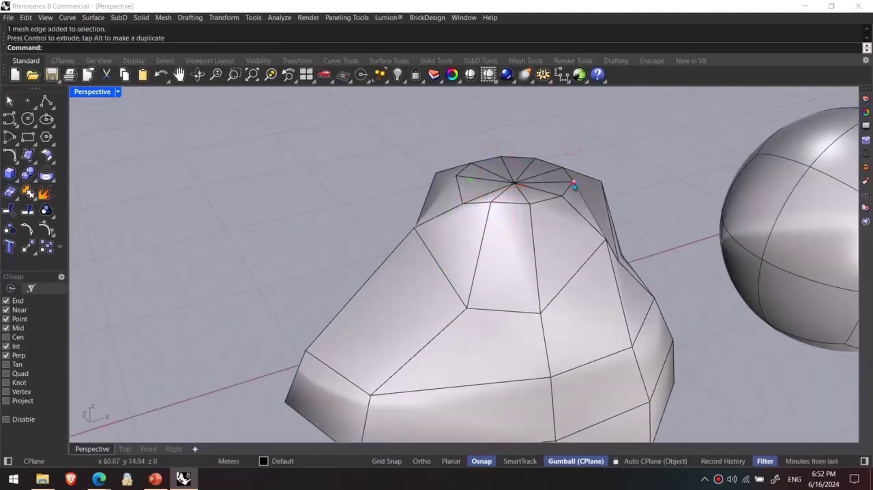
- Raise a single mesh vertex on the rim of the top cap to form a peak
{"action": "left_click", "coordinate": [573, 183], "text": "ctrl+shift"}
{"action": "left_click_drag", "start_coordinate": [577, 157], "coordinate": [578, 129]}
{"action": "left_click", "coordinate": [637, 142]}
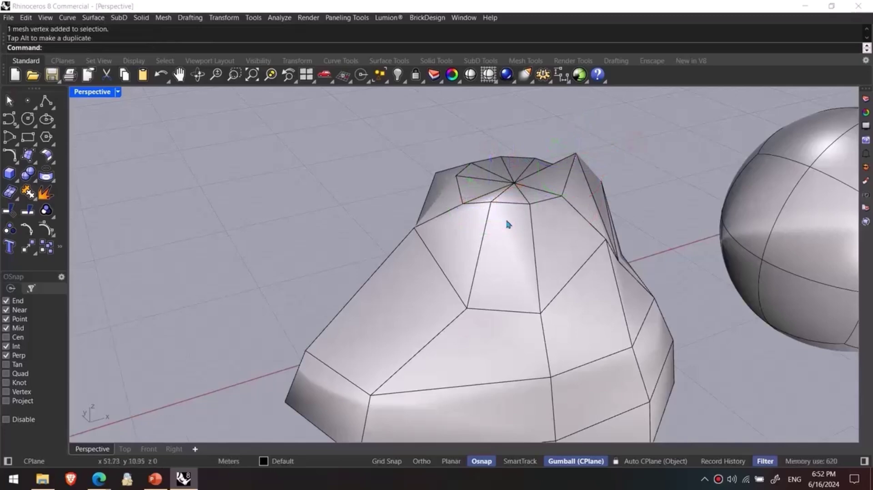
- Move one mesh face below the top cap outward, away from the body of the deformed mesh sphere
{"action": "left_click", "coordinate": [497, 241], "text": "ctrl+shift"}
{"action": "left_click_drag", "start_coordinate": [485, 246], "coordinate": [506, 263]}
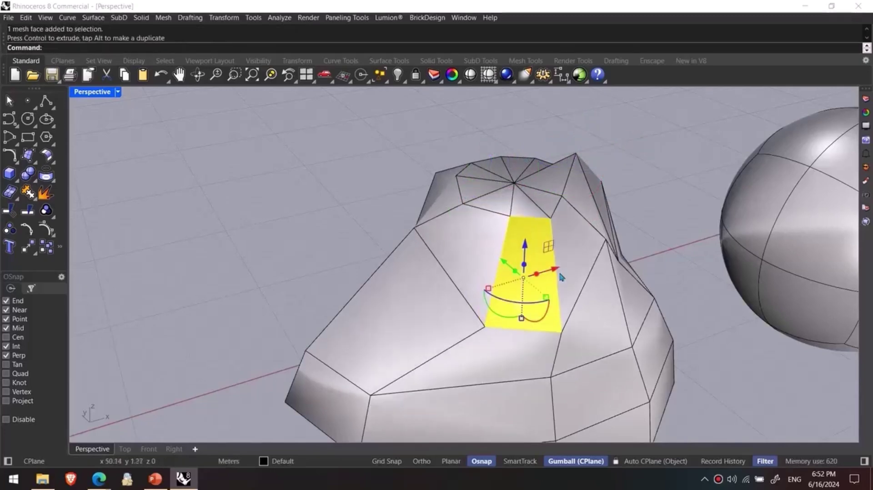
{"action": "right_click_drag", "start_coordinate": [561, 277], "coordinate": [294, 261]}
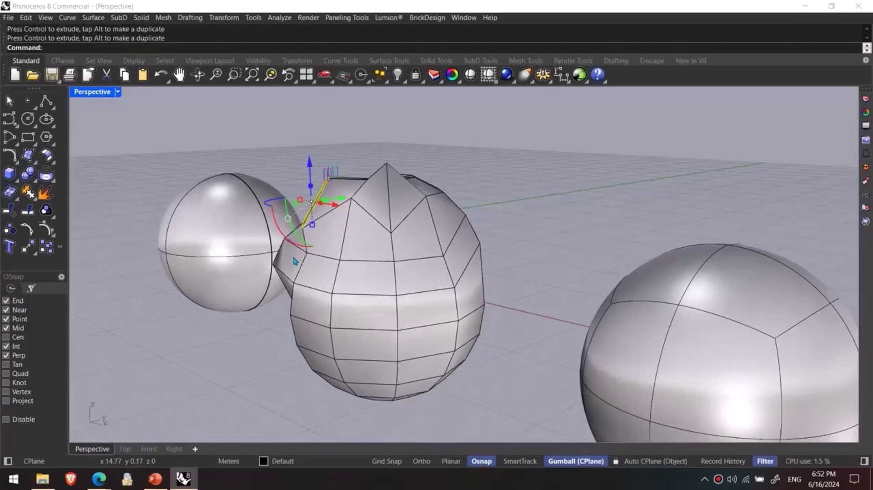
{"action": "key", "text": "Escape"}
{"action": "right_click_drag", "start_coordinate": [307, 256], "coordinate": [401, 258]}
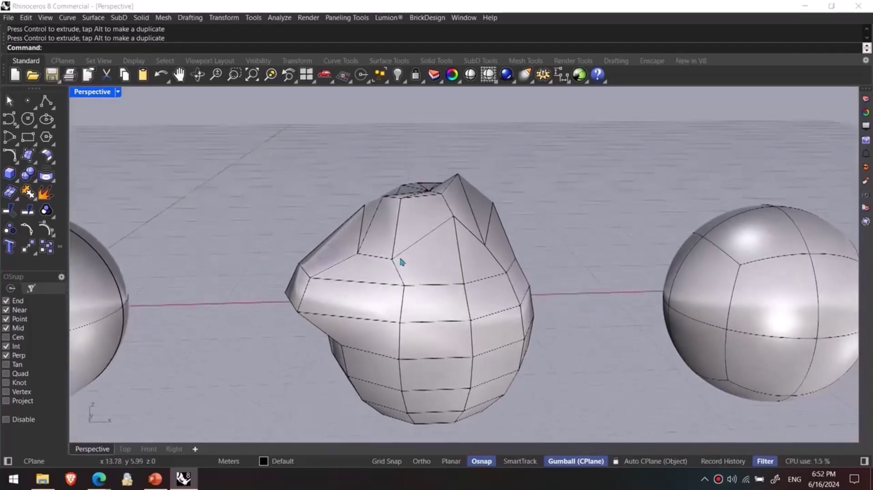
- Undo all the face, edge and vertex moves on the coarse mesh sphere and clear the selection
{"action": "key", "text": "ctrl+z"}
{"action": "key", "text": "ctrl+z"}
{"action": "key", "text": "ctrl+z"}
{"action": "key", "text": "ctrl+z"}
{"action": "key", "text": "ctrl+z"}
{"action": "key", "text": "ctrl+z"}
{"action": "key", "text": "ctrl+z"}
{"action": "key", "text": "ctrl+z"}
{"action": "key", "text": "ctrl+z"}
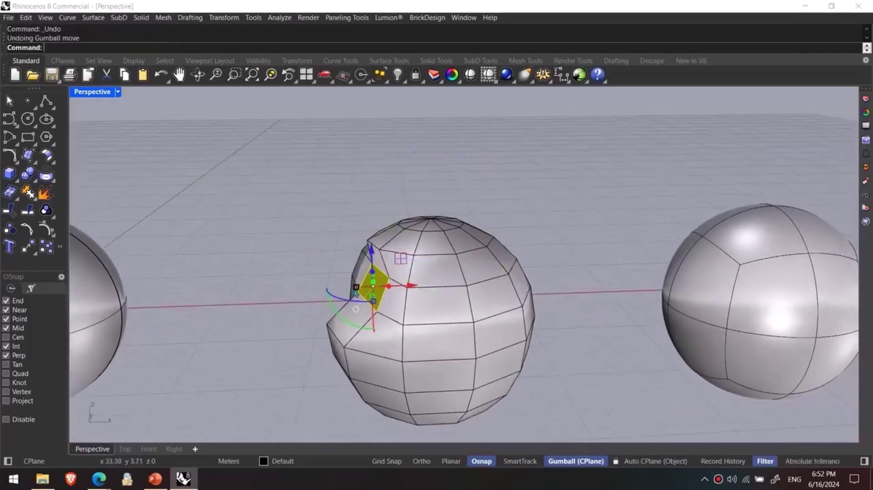
{"action": "scroll", "coordinate": [283, 290], "scroll_direction": "down", "scroll_amount": 4}
{"action": "key", "text": "Escape"}
{"action": "right_click_drag", "start_coordinate": [273, 295], "coordinate": [264, 313]}
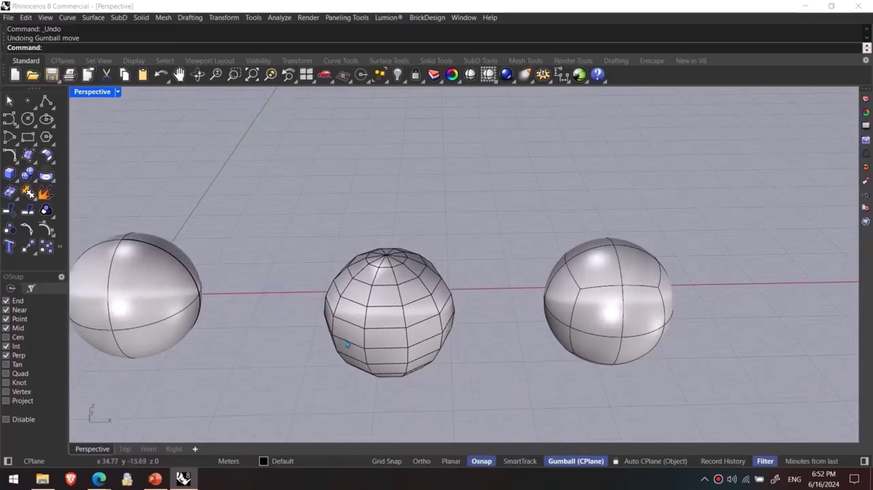
- Lower one upper face of the SubD sphere slightly and clear the selection
{"action": "right_click_drag", "start_coordinate": [344, 337], "coordinate": [297, 304], "text": "shift"}
{"action": "right_click_drag", "start_coordinate": [572, 345], "coordinate": [554, 321]}
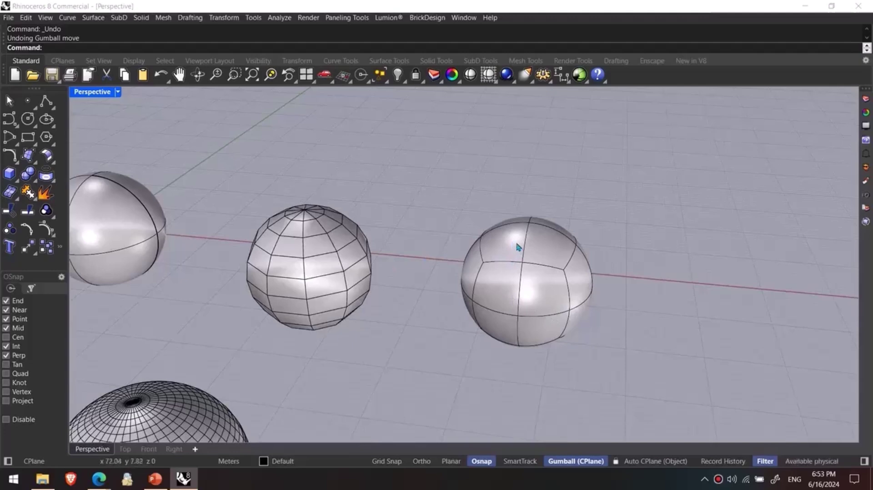
{"action": "scroll", "coordinate": [496, 240], "scroll_direction": "up", "scroll_amount": 2}
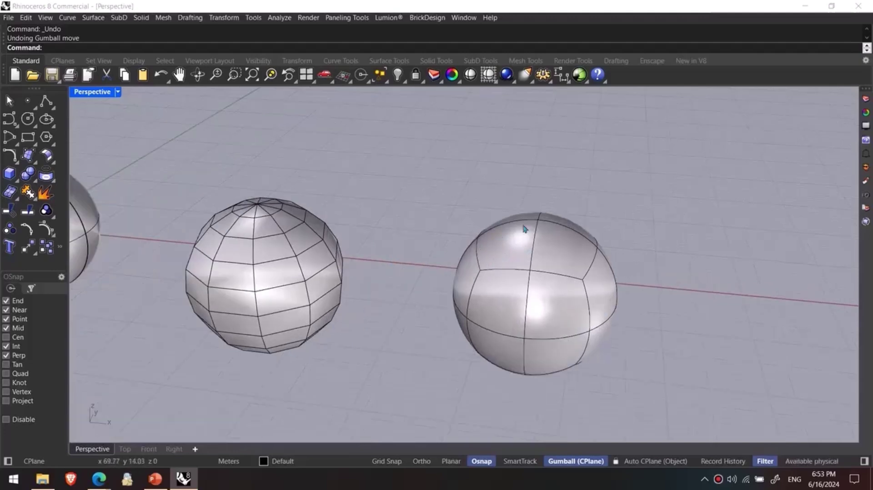
{"action": "left_click", "coordinate": [503, 255], "text": "ctrl+shift"}
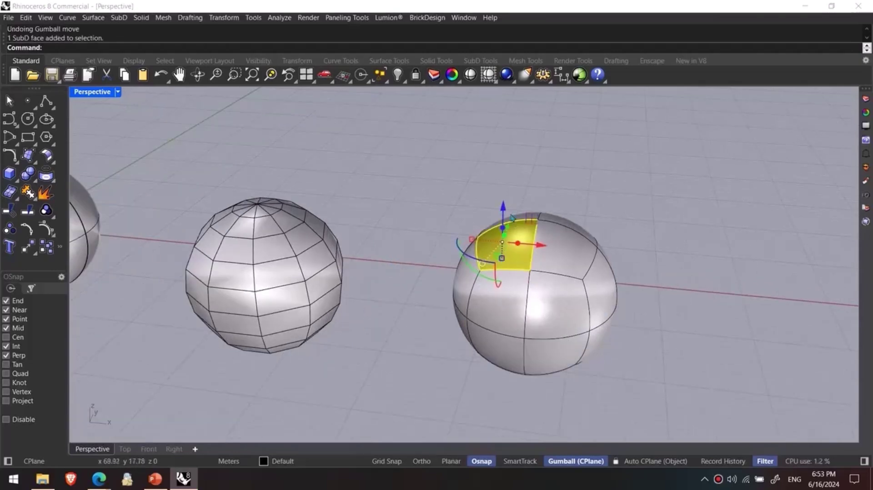
{"action": "mouse_move", "coordinate": [508, 208]}
{"action": "left_mouse_down"}
{"action": "mouse_move", "coordinate": [506, 131]}
{"action": "mouse_move", "coordinate": [514, 304]}
{"action": "mouse_move", "coordinate": [509, 175]}
{"action": "mouse_move", "coordinate": [509, 209]}
{"action": "left_mouse_up"}
{"action": "left_click", "coordinate": [610, 175]}
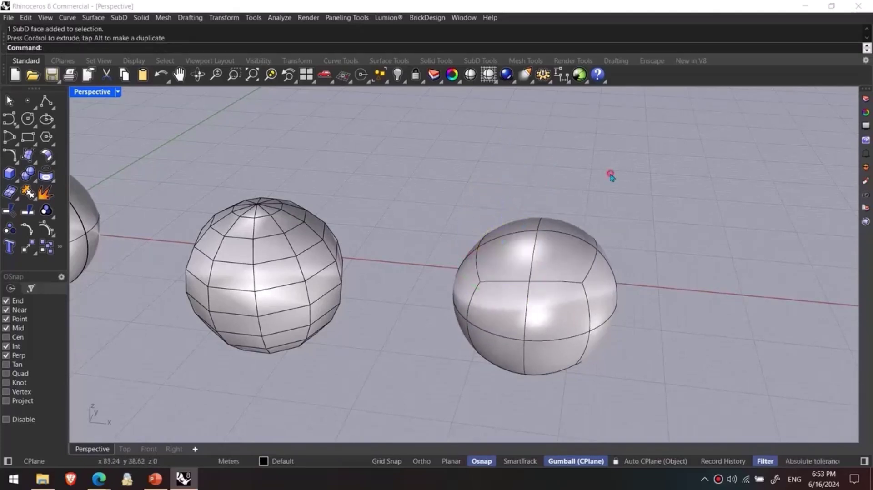
- Create a quad-style SubD sphere with 3 subdivisions in front of the existing SubD sphere
{"action": "scroll", "coordinate": [524, 273], "scroll_direction": "down", "scroll_amount": 2}
{"action": "right_click_drag", "start_coordinate": [524, 267], "coordinate": [540, 161], "text": "shift"}
{"action": "type", "text": "S"}
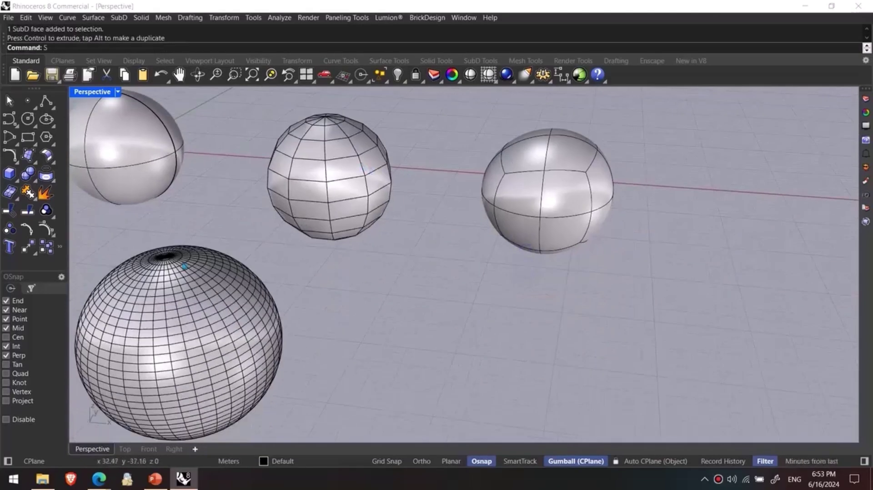
{"action": "type", "text": "ubDSphere"}
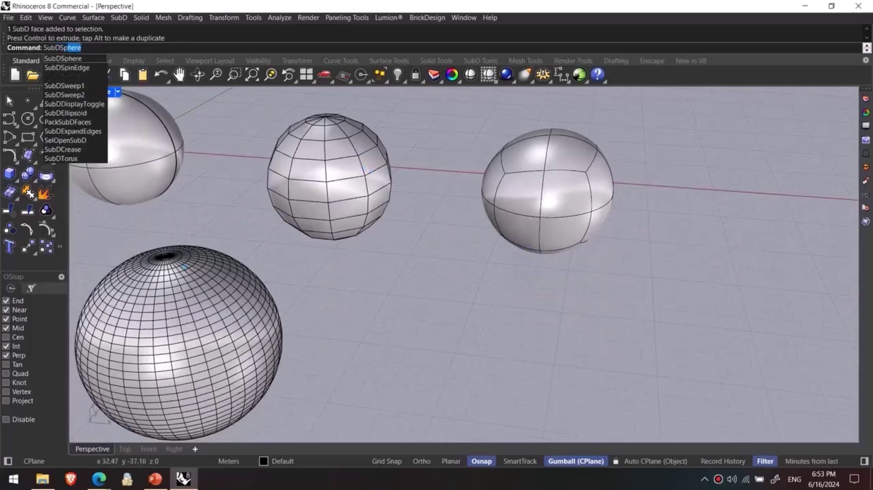
{"action": "key", "text": "Return"}
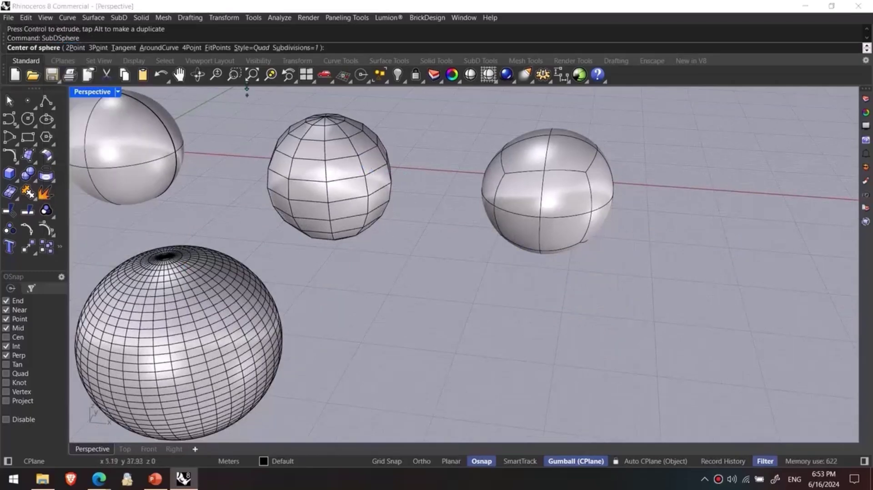
{"action": "left_click", "coordinate": [298, 47]}
{"action": "type", "text": "3"}
{"action": "key", "text": "Return"}
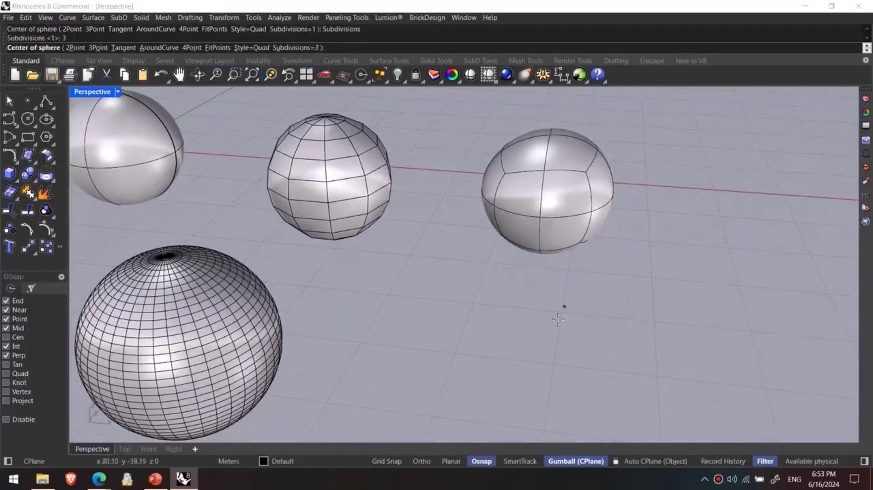
{"action": "left_click", "coordinate": [537, 342]}
{"action": "left_click", "coordinate": [636, 357], "text": "shift"}
- Create a UV-style SubD sphere with 10 vertical and 10 around faces beside the dense quad SubD sphere
{"action": "scroll", "coordinate": [665, 356], "scroll_direction": "down", "scroll_amount": 3}
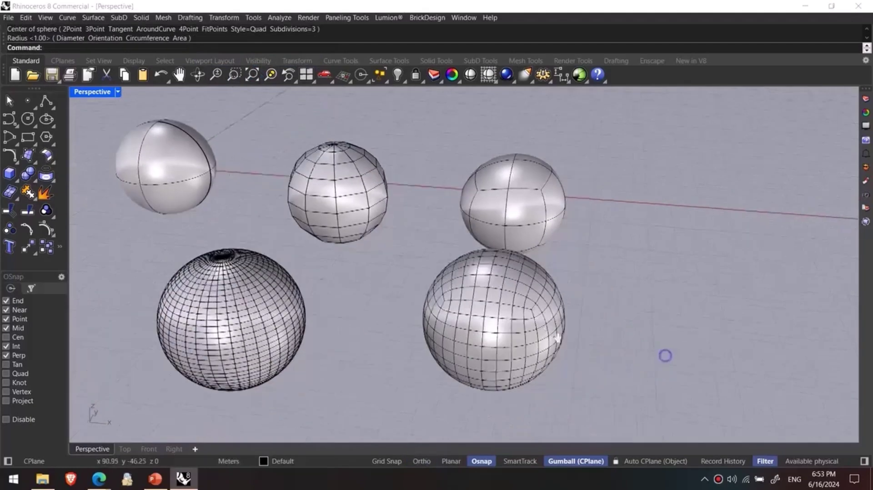
{"action": "right_click_drag", "start_coordinate": [664, 357], "coordinate": [517, 281], "text": "shift"}
{"action": "right_click", "coordinate": [517, 280]}
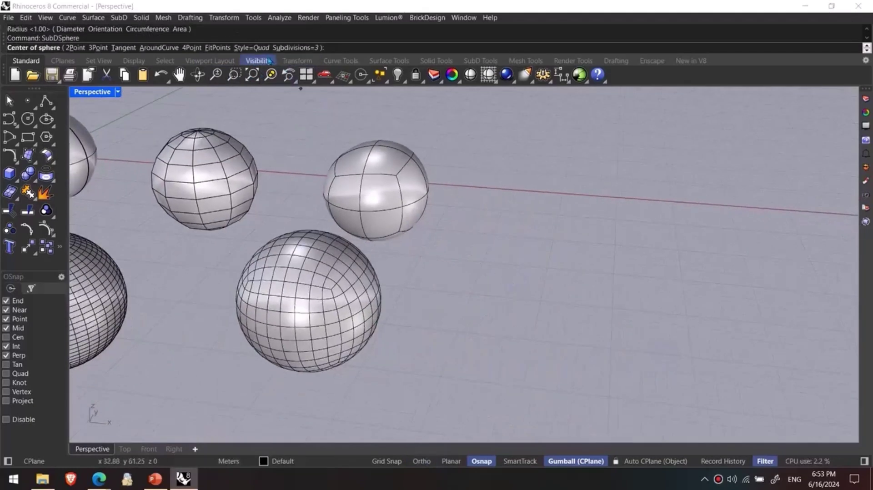
{"action": "type", "text": "s"}
{"action": "key", "text": "Return"}
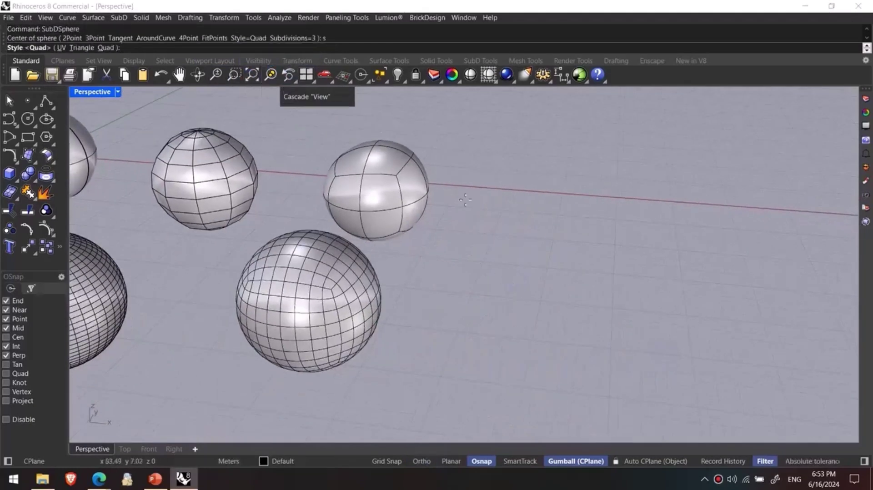
{"action": "type", "text": "u"}
{"action": "key", "text": "Return"}
{"action": "left_click", "coordinate": [501, 329]}
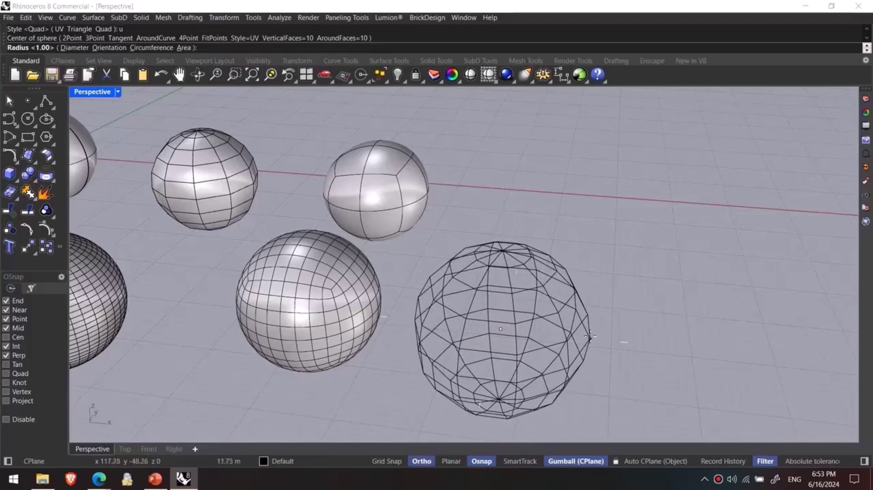
{"action": "left_click", "coordinate": [608, 342], "text": "shift"}
- Try adding another quad-style SubD sphere with 3 subdivisions beside the UV-style sphere and undo it
{"action": "scroll", "coordinate": [610, 343], "scroll_direction": "down", "scroll_amount": 5}
{"action": "right_click_drag", "start_coordinate": [610, 344], "coordinate": [501, 320], "text": "shift"}
{"action": "key", "text": "Return"}
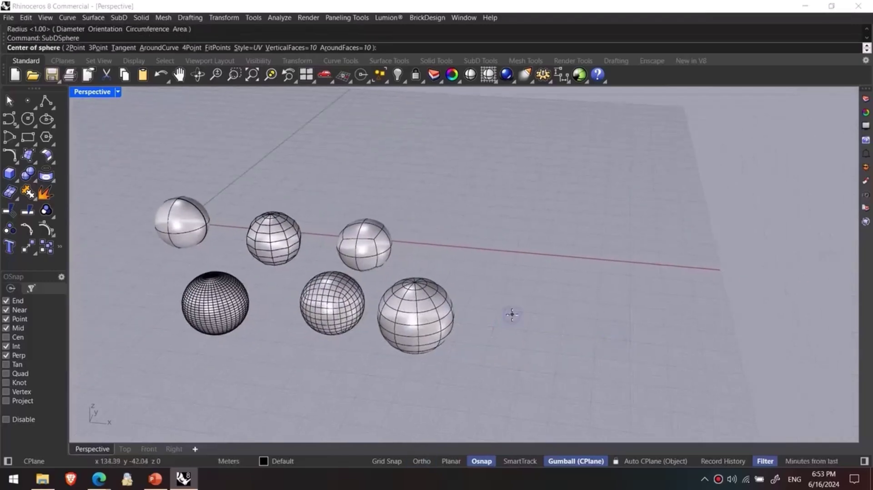
{"action": "type", "text": "s"}
{"action": "key", "text": "Return"}
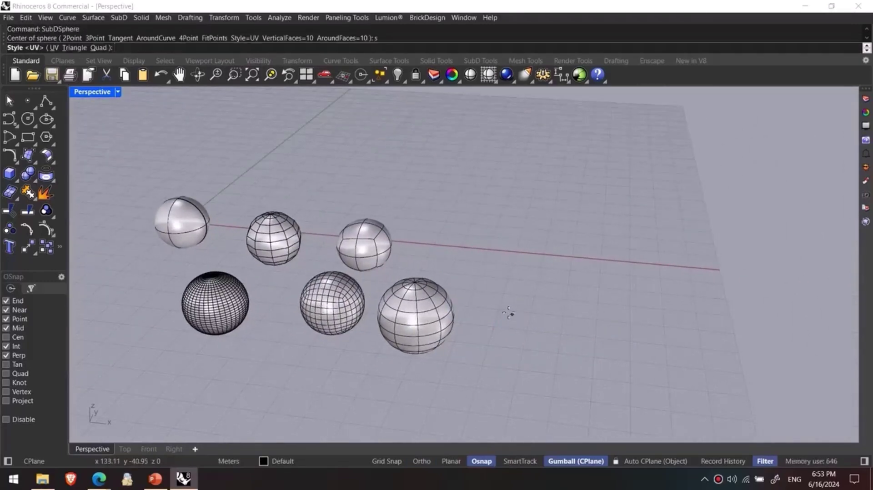
{"action": "type", "text": "q"}
{"action": "key", "text": "Return"}
{"action": "left_click", "coordinate": [520, 327]}
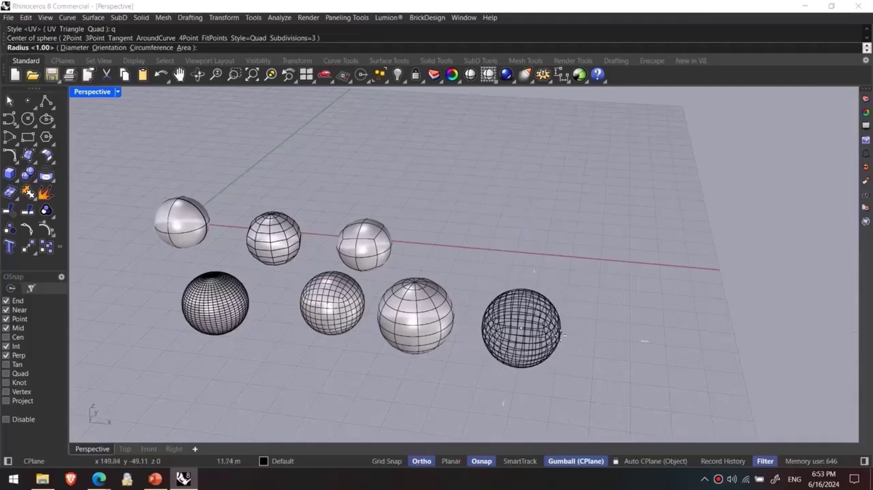
{"action": "left_click", "coordinate": [492, 364]}
{"action": "key", "text": "ctrl+z"}
- Create a triangle-style SubD sphere with 1 subdivision beside the UV-style SubD sphere
{"action": "right_click", "coordinate": [492, 338]}
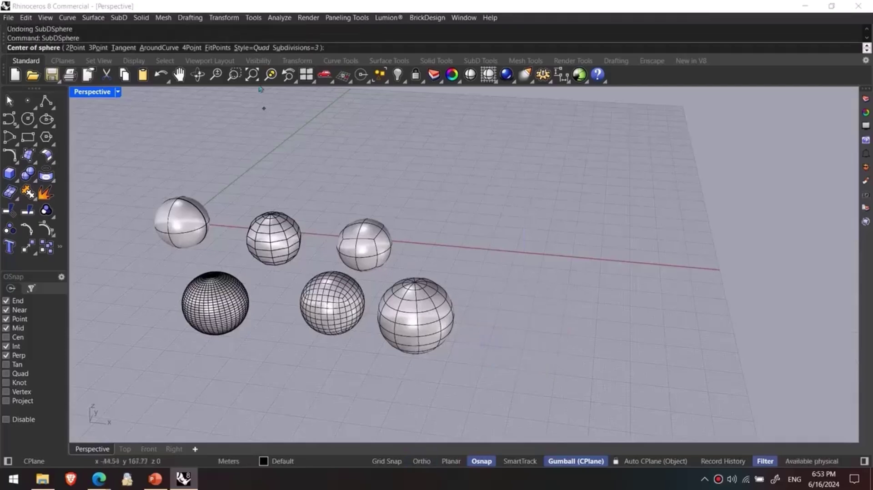
{"action": "left_click", "coordinate": [254, 50]}
{"action": "left_click", "coordinate": [93, 48]}
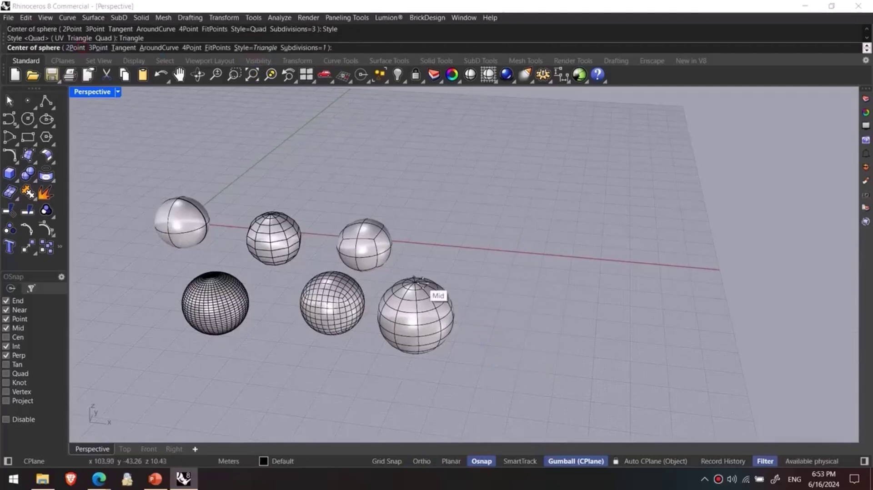
{"action": "left_click", "coordinate": [530, 335]}
{"action": "left_click", "coordinate": [578, 340]}
- Examine the face layouts of the mesh sphere and the quad, UV and triangle SubD spheres side by side
{"action": "scroll", "coordinate": [509, 333], "scroll_direction": "up", "scroll_amount": 3}
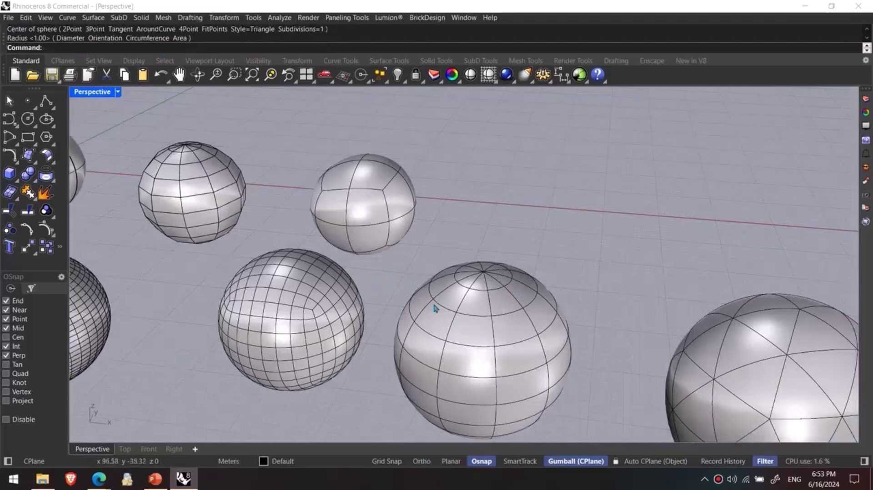
{"action": "scroll", "coordinate": [435, 309], "scroll_direction": "down", "scroll_amount": 2}
{"action": "scroll", "coordinate": [356, 248], "scroll_direction": "down", "scroll_amount": 3}
{"action": "scroll", "coordinate": [273, 223], "scroll_direction": "up", "scroll_amount": 3}
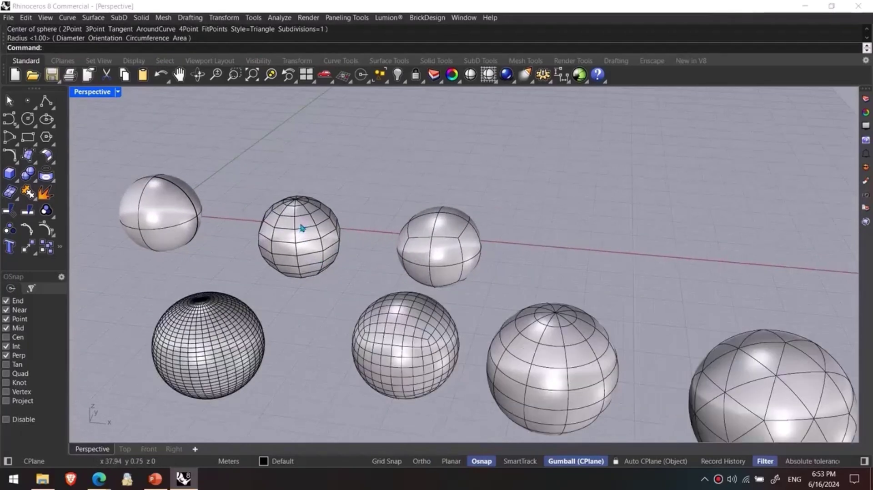
{"action": "scroll", "coordinate": [382, 285], "scroll_direction": "up", "scroll_amount": 5}
{"action": "scroll", "coordinate": [730, 313], "scroll_direction": "down", "scroll_amount": 3}
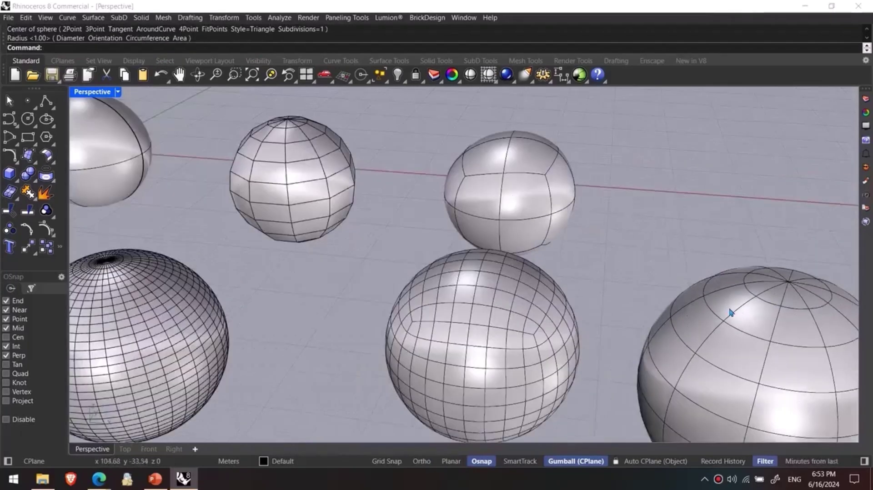
{"action": "right_click_drag", "start_coordinate": [730, 313], "coordinate": [545, 251], "text": "shift"}
{"action": "scroll", "coordinate": [558, 263], "scroll_direction": "down", "scroll_amount": 3}
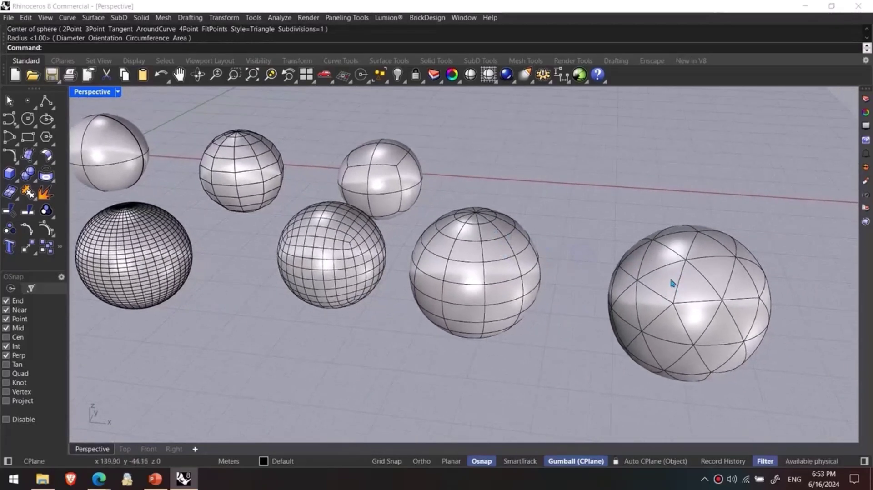
- Pull one upper face of the triangle-style SubD sphere upward into a rounded bulge and clear the selection
{"action": "left_click", "coordinate": [670, 283], "text": "ctrl+shift"}
{"action": "left_click_drag", "start_coordinate": [672, 252], "coordinate": [645, 165]}
{"action": "left_click", "coordinate": [712, 159]}
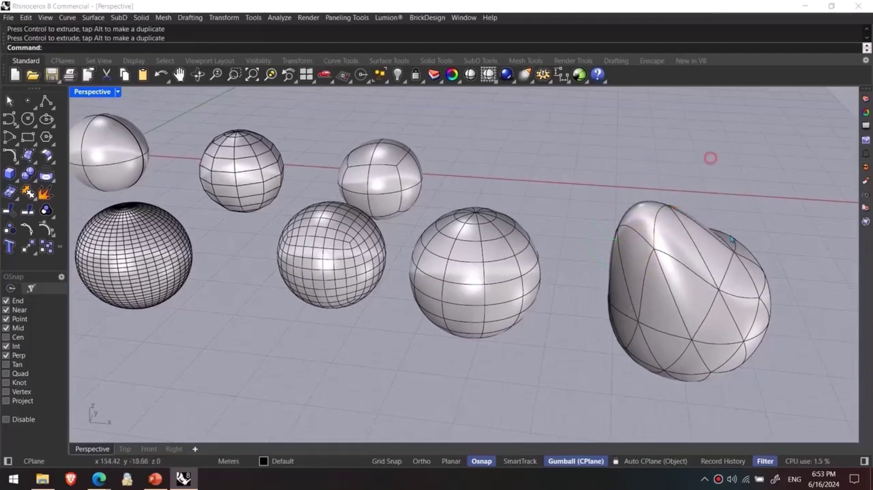
- Pull one upper face of the UV-style SubD sphere upward and sideways along X to form a tall horn
{"action": "right_click_drag", "start_coordinate": [726, 231], "coordinate": [703, 239]}
{"action": "right_click_drag", "start_coordinate": [550, 249], "coordinate": [565, 247]}
{"action": "scroll", "coordinate": [565, 248], "scroll_direction": "up", "scroll_amount": 3}
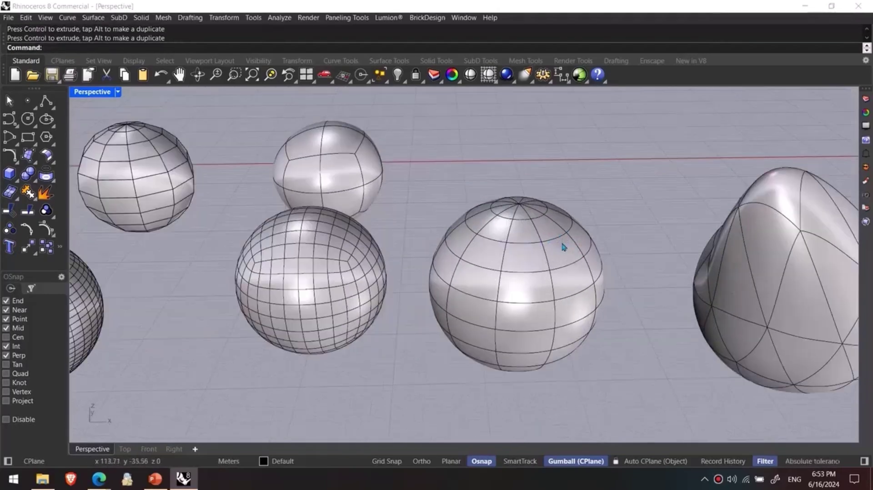
{"action": "left_click", "coordinate": [564, 250], "text": "ctrl+shift"}
{"action": "left_click_drag", "start_coordinate": [566, 216], "coordinate": [570, 169]}
{"action": "left_click_drag", "start_coordinate": [606, 201], "coordinate": [626, 199]}
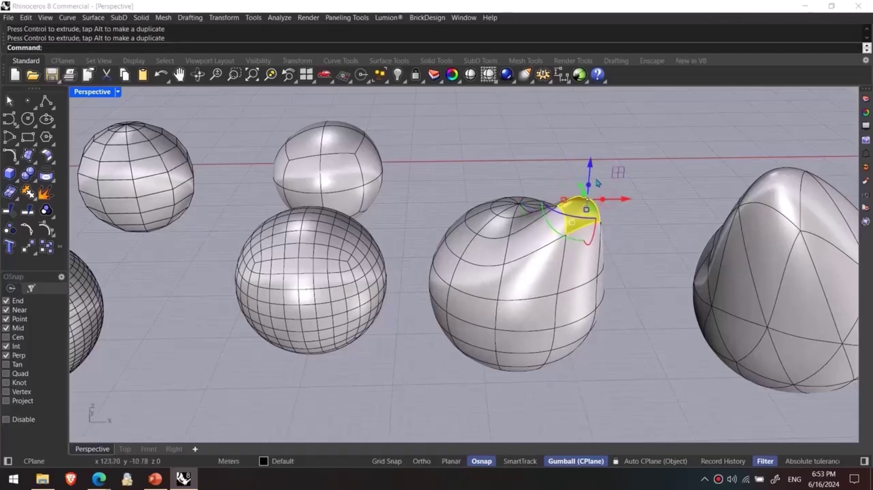
{"action": "left_click_drag", "start_coordinate": [590, 169], "coordinate": [594, 124]}
{"action": "left_click", "coordinate": [645, 155]}
- Delete one face below the horn of the UV-style SubD sphere and leave no faces selected
{"action": "right_click_drag", "start_coordinate": [645, 155], "coordinate": [569, 252]}
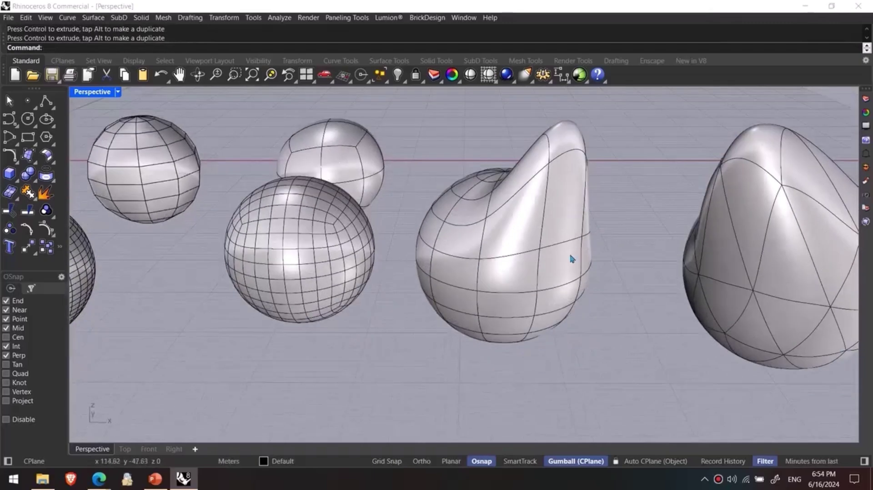
{"action": "left_click", "coordinate": [569, 263], "text": "ctrl+shift"}
{"action": "key", "text": "Delete"}
{"action": "left_click", "coordinate": [717, 301], "text": "ctrl+shift"}
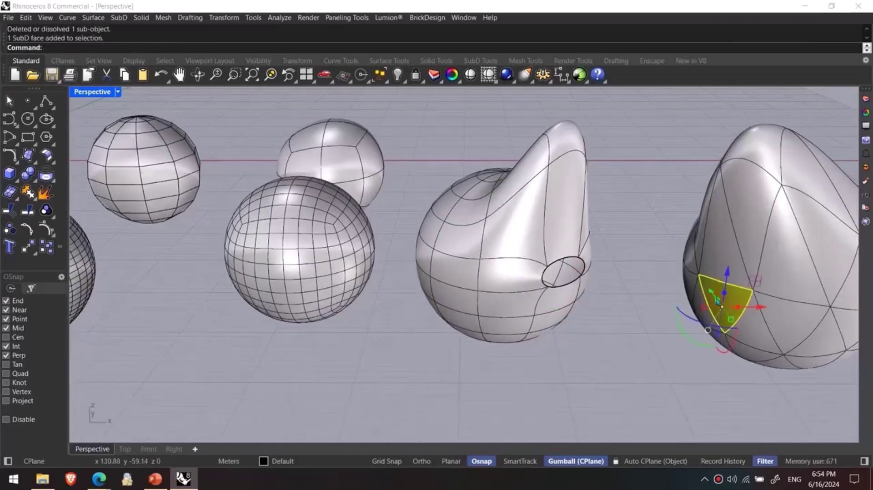
{"action": "left_click", "coordinate": [639, 378]}
- Rotate the horned SubD sphere so its opening faces the dense quad SubD sphere, and shift it away from that sphere
{"action": "right_click_drag", "start_coordinate": [649, 342], "coordinate": [650, 342]}
{"action": "left_click", "coordinate": [532, 322]}
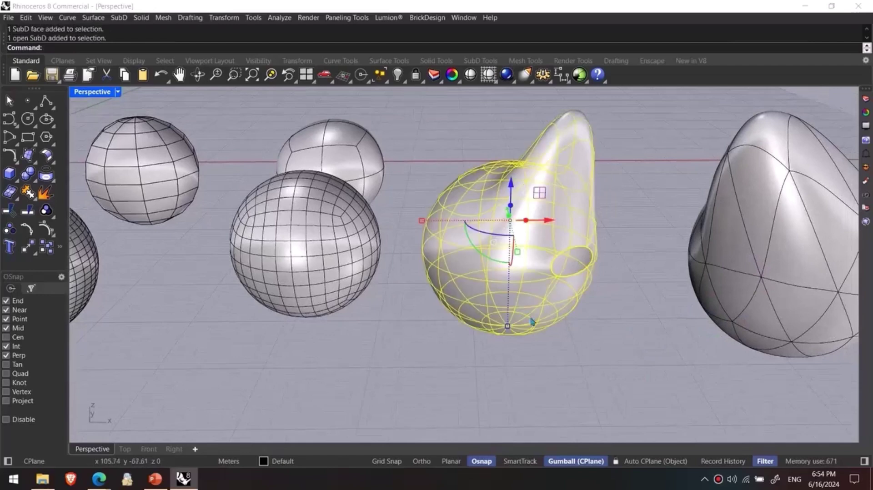
{"action": "left_click_drag", "start_coordinate": [492, 223], "coordinate": [389, 141]}
{"action": "left_click_drag", "start_coordinate": [500, 235], "coordinate": [569, 218]}
{"action": "left_click", "coordinate": [515, 324]}
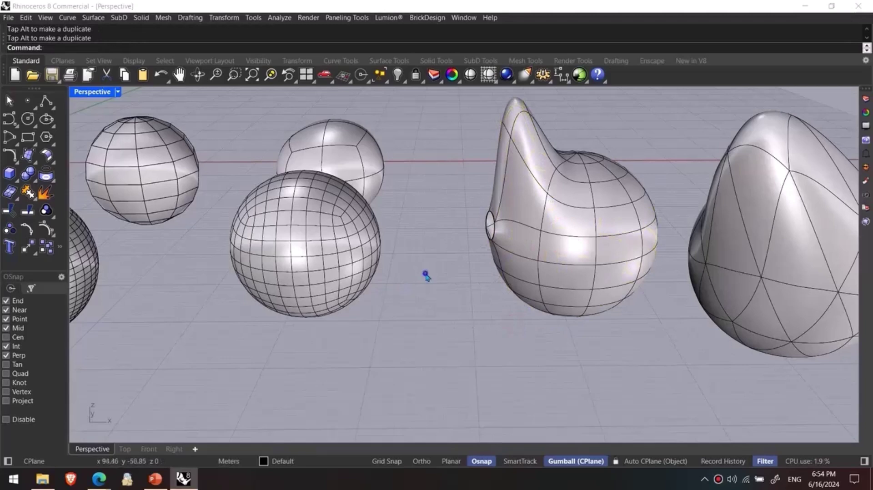
- Delete one face on the side of the dense quad SubD sphere that faces the horned sphere
{"action": "scroll", "coordinate": [383, 292], "scroll_direction": "up", "scroll_amount": 5}
{"action": "left_click", "coordinate": [347, 285], "text": "ctrl+shift"}
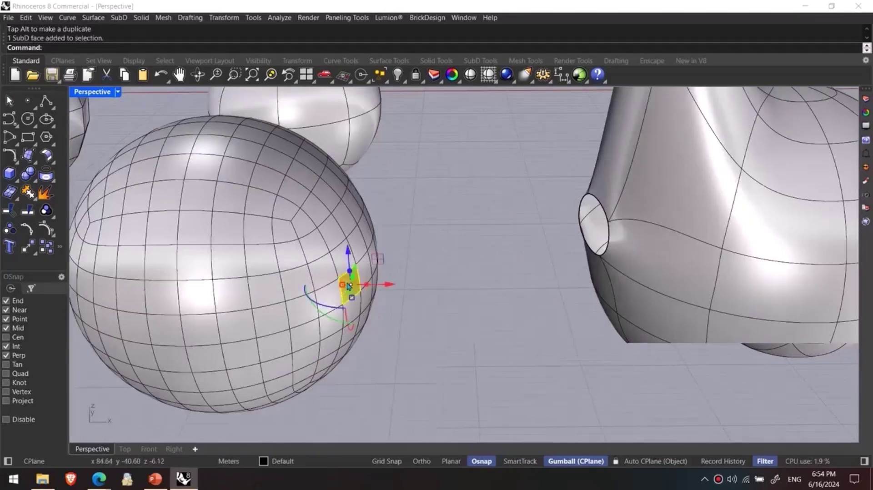
{"action": "key", "text": "Delete"}
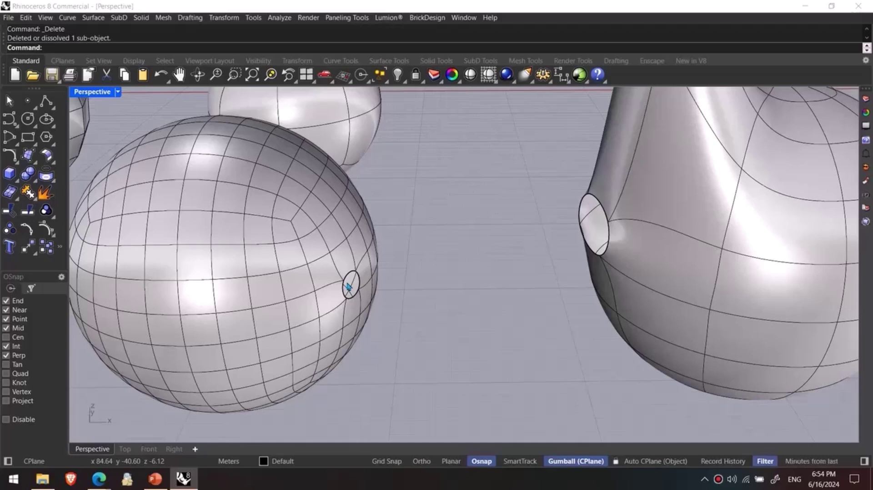
- Bridge the openings of the dense quad sphere and the horned SubD sphere using 4 segments
{"action": "type", "text": "Bridge"}
{"action": "key", "text": "Return"}
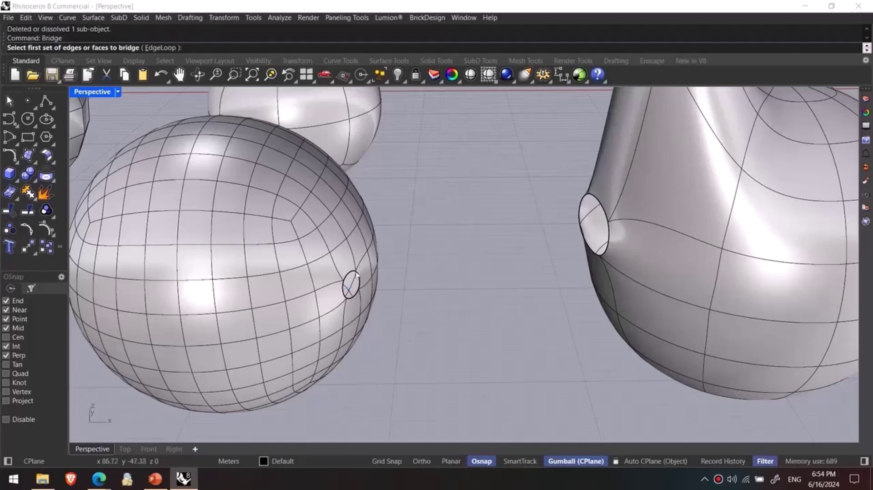
{"action": "left_click", "coordinate": [356, 275]}
{"action": "key", "text": "Return"}
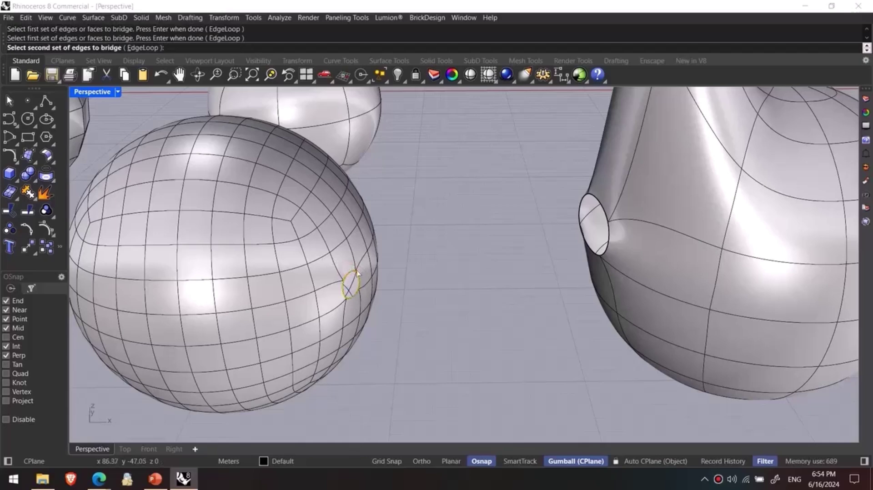
{"action": "left_click", "coordinate": [582, 200]}
{"action": "key", "text": "Return"}
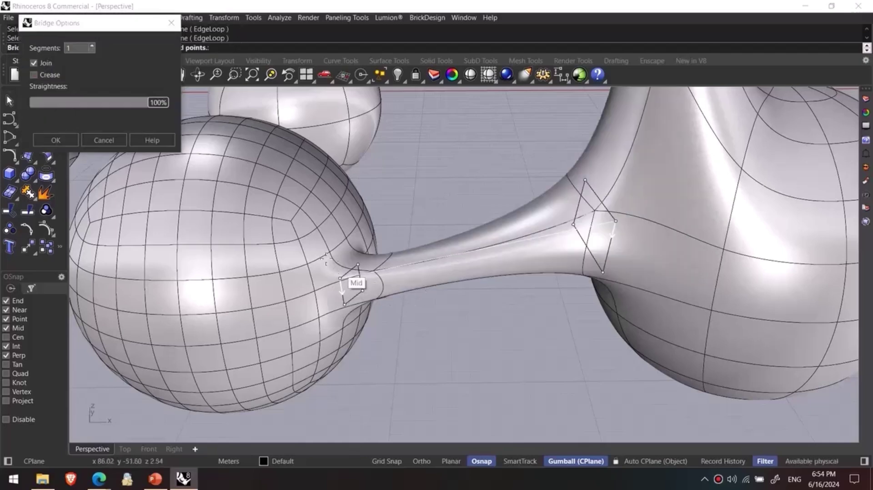
{"action": "left_click", "coordinate": [92, 46]}
{"action": "left_click", "coordinate": [92, 46]}
{"action": "left_click", "coordinate": [92, 46]}
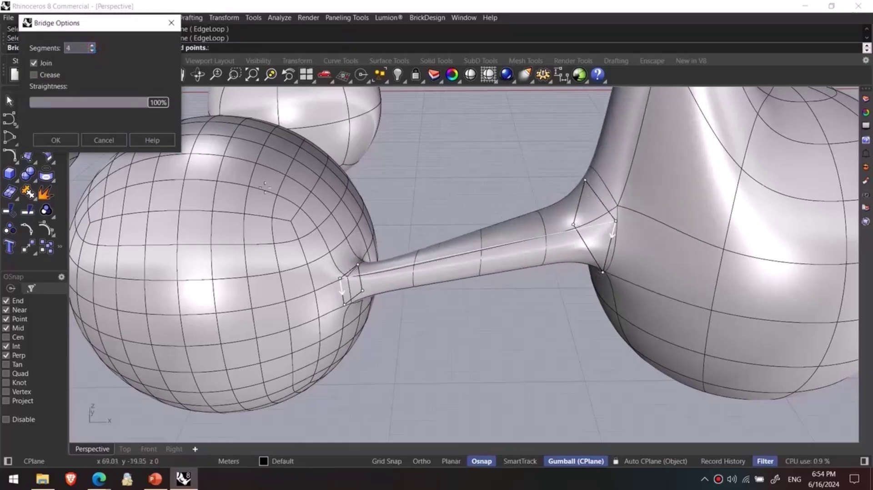
{"action": "mouse_move", "coordinate": [429, 347]}
{"action": "right_mouse_down"}
{"action": "mouse_move", "coordinate": [467, 334]}
{"action": "mouse_move", "coordinate": [415, 343]}
{"action": "right_mouse_up"}
{"action": "key", "text": "Return"}
- Move the middle edge loop of the connecting bridge downward so the tube sags between the two spheres
{"action": "left_click_drag", "start_coordinate": [469, 135], "coordinate": [525, 290]}
{"action": "left_click_drag", "start_coordinate": [499, 189], "coordinate": [498, 315]}
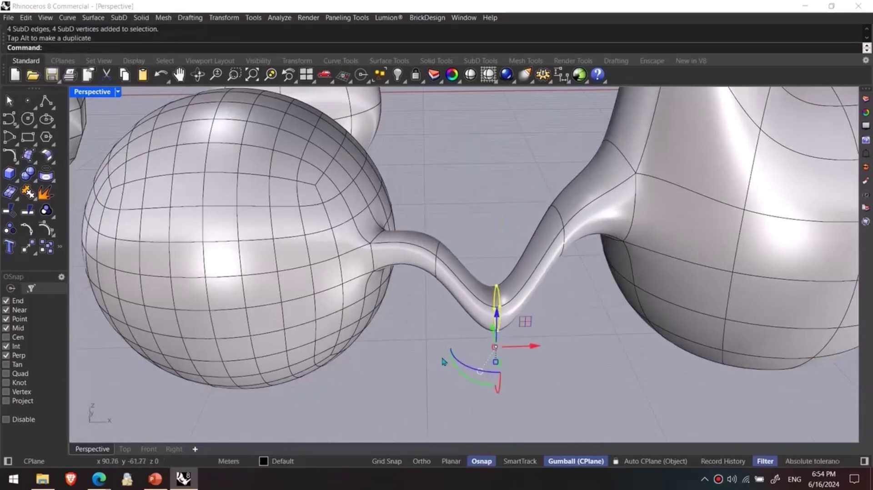
- Pull one front face of the horned SubD sphere outward and down to form a new protrusion
{"action": "left_click", "coordinate": [443, 361]}
{"action": "scroll", "coordinate": [443, 339], "scroll_direction": "down", "scroll_amount": 9}
{"action": "scroll", "coordinate": [474, 314], "scroll_direction": "up", "scroll_amount": 6}
{"action": "left_click", "coordinate": [703, 335], "text": "ctrl+shift"}
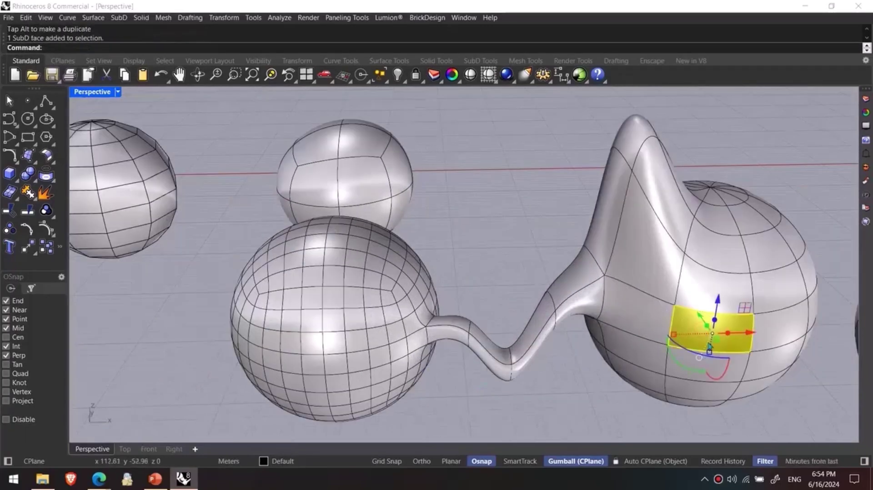
{"action": "left_click_drag", "start_coordinate": [707, 325], "coordinate": [760, 405]}
{"action": "scroll", "coordinate": [702, 388], "scroll_direction": "down", "scroll_amount": 6}
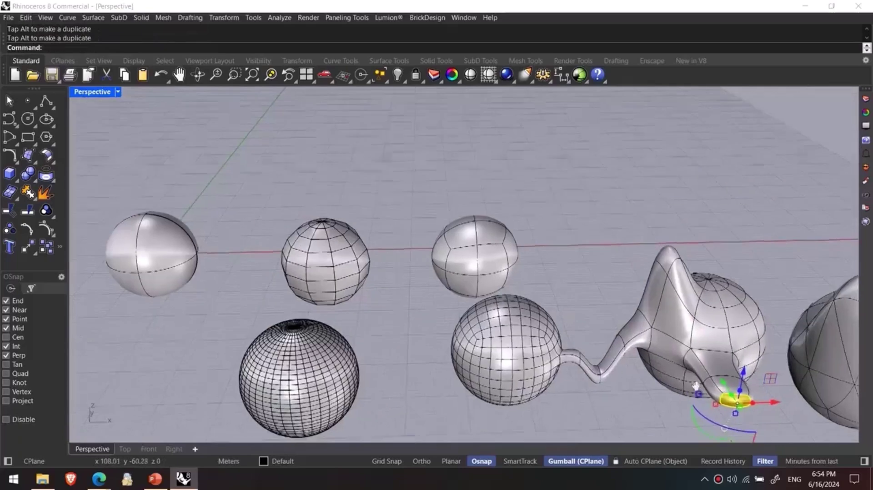
- Delete all the spheres from the scene and switch to the PowerPoint presentation
{"action": "right_click_drag", "start_coordinate": [696, 386], "coordinate": [636, 286], "text": "shift"}
{"action": "left_click", "coordinate": [568, 330]}
{"action": "right_click_drag", "start_coordinate": [589, 321], "coordinate": [628, 320]}
{"action": "scroll", "coordinate": [577, 329], "scroll_direction": "down", "scroll_amount": 3}
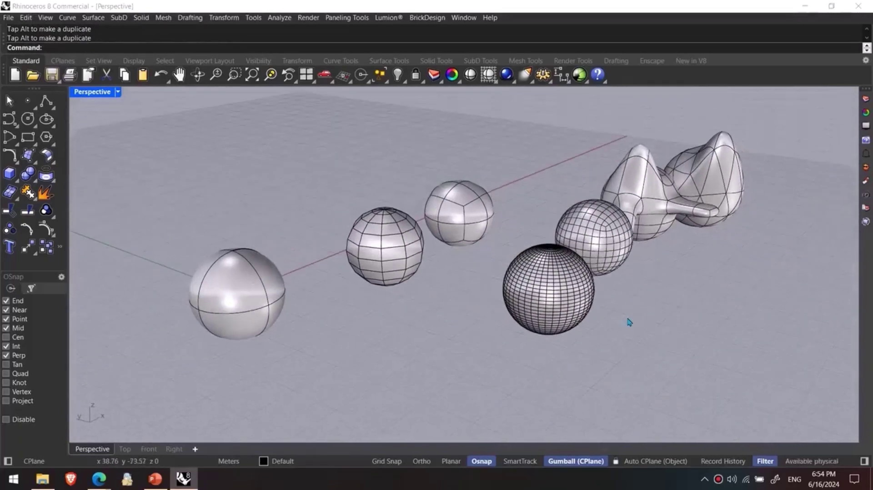
{"action": "scroll", "coordinate": [629, 322], "scroll_direction": "down", "scroll_amount": 6}
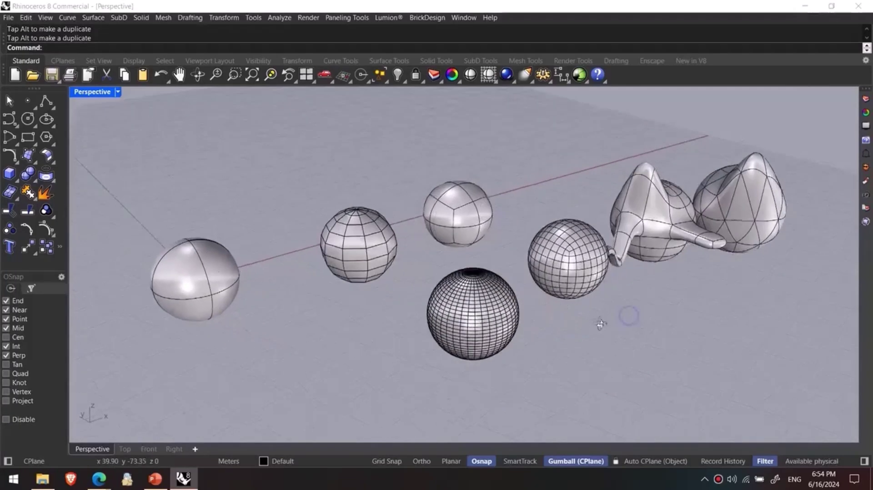
{"action": "key", "text": "ctrl+a"}
{"action": "key", "text": "Delete"}
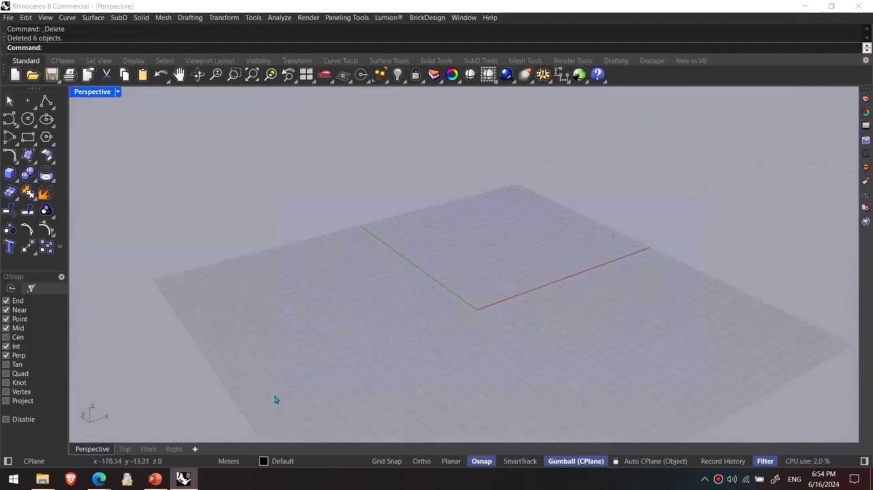
{"action": "left_click", "coordinate": [155, 479]}
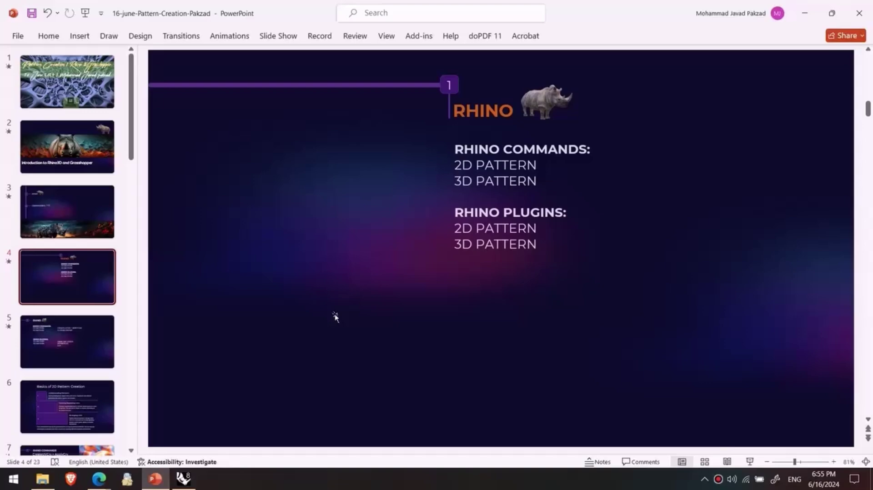
- Return to Rhino, undo the deletion, and examine the flat faces of the coarse mesh sphere next to the other spheres
{"action": "key", "text": "alt+Tab"}
{"action": "left_click", "coordinate": [410, 359]}
{"action": "scroll", "coordinate": [523, 298], "scroll_direction": "up", "scroll_amount": 15}
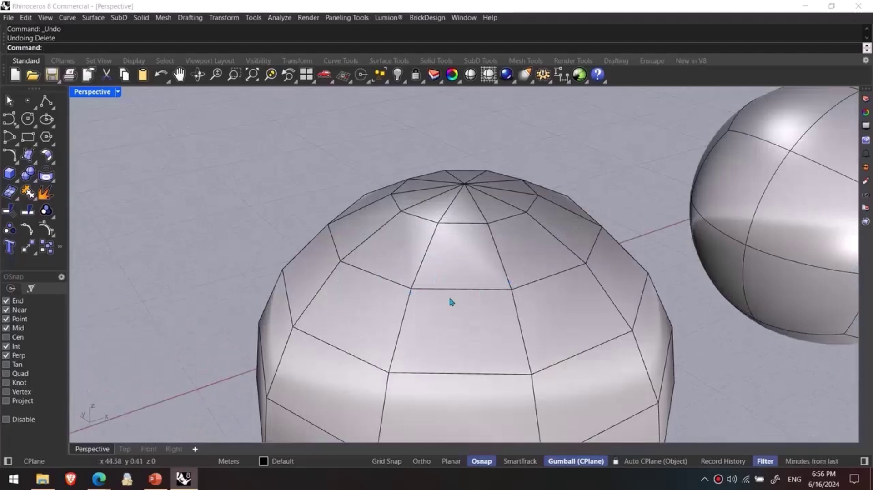
{"action": "right_click_drag", "start_coordinate": [451, 302], "coordinate": [446, 292]}
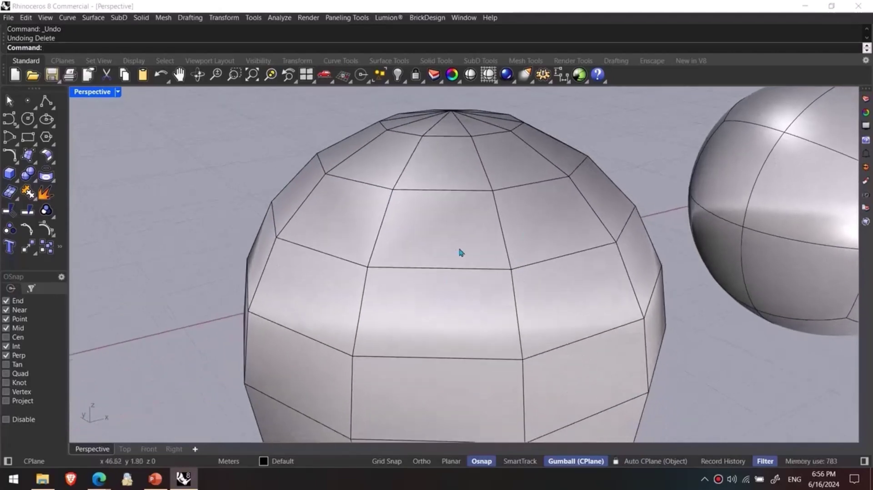
{"action": "right_click_drag", "start_coordinate": [459, 254], "coordinate": [377, 233], "text": "shift"}
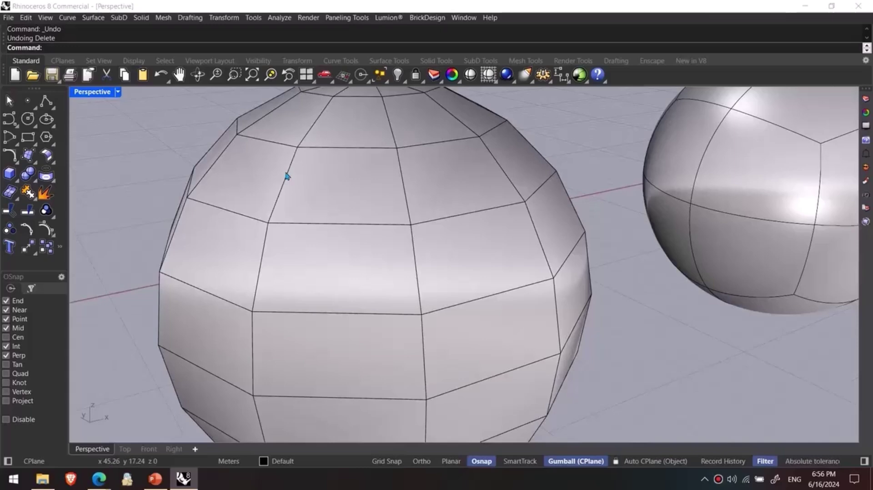
{"action": "scroll", "coordinate": [394, 187], "scroll_direction": "down", "scroll_amount": 5}
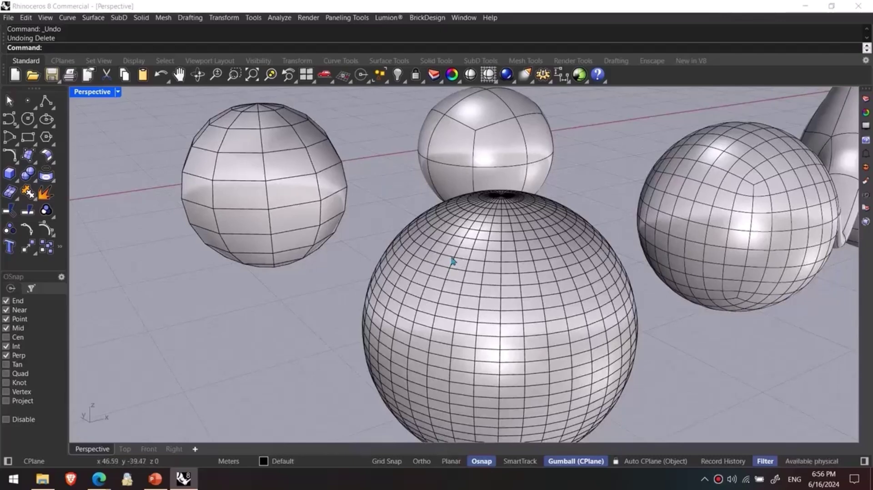
- Delete every sphere to leave an empty scene
{"action": "key", "text": "ctrl+a"}
{"action": "key", "text": "Delete"}
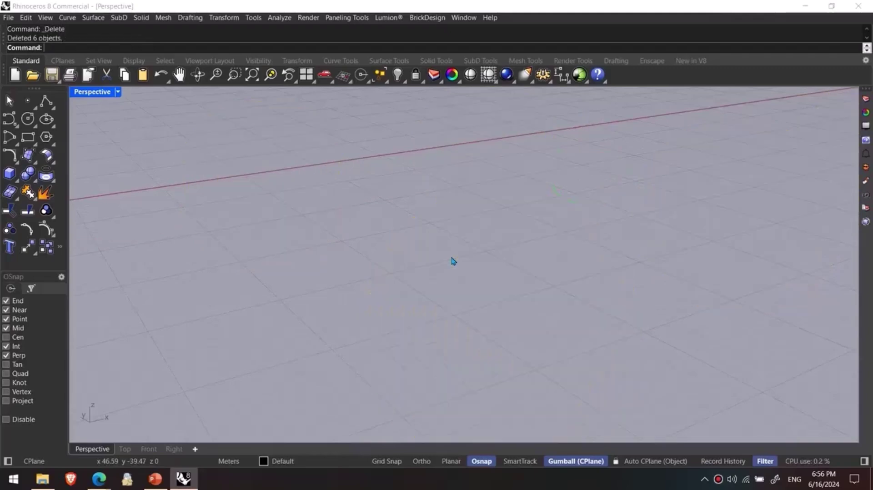
- Switch to PowerPoint, start the slide show from slide 4 and advance to the next slide
{"action": "left_click", "coordinate": [155, 479]}
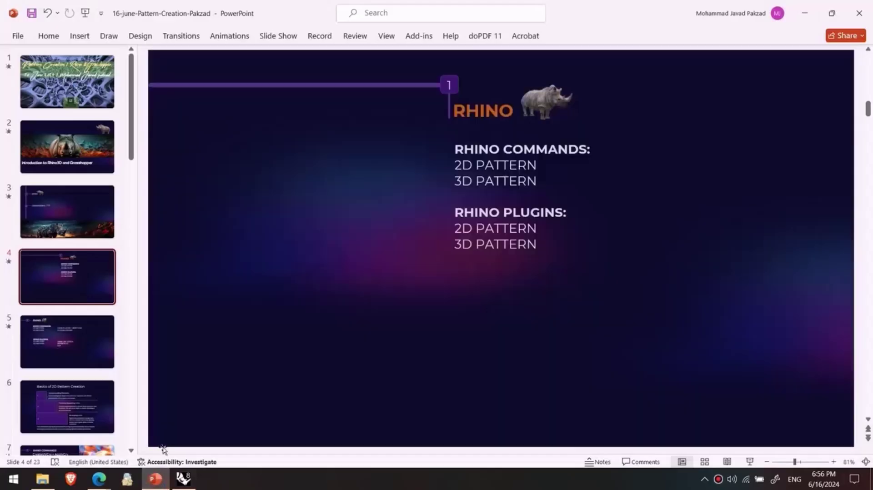
{"action": "left_click", "coordinate": [750, 461]}
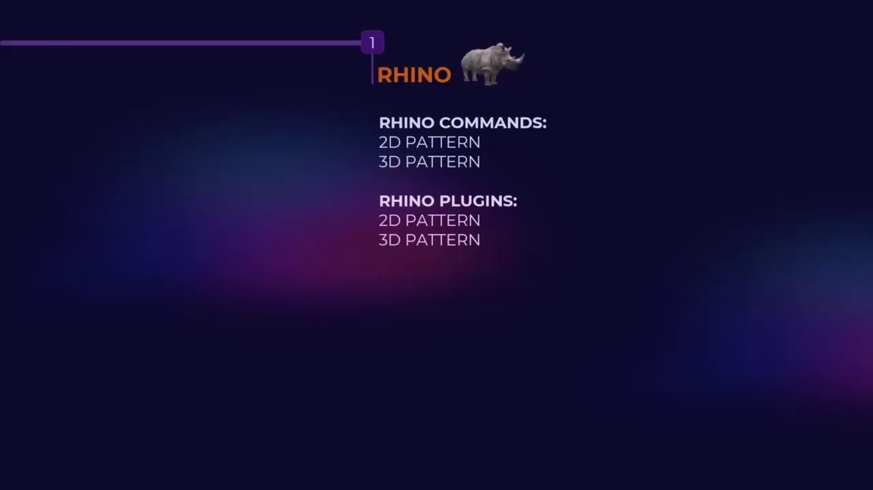
{"action": "key", "text": "Right"}
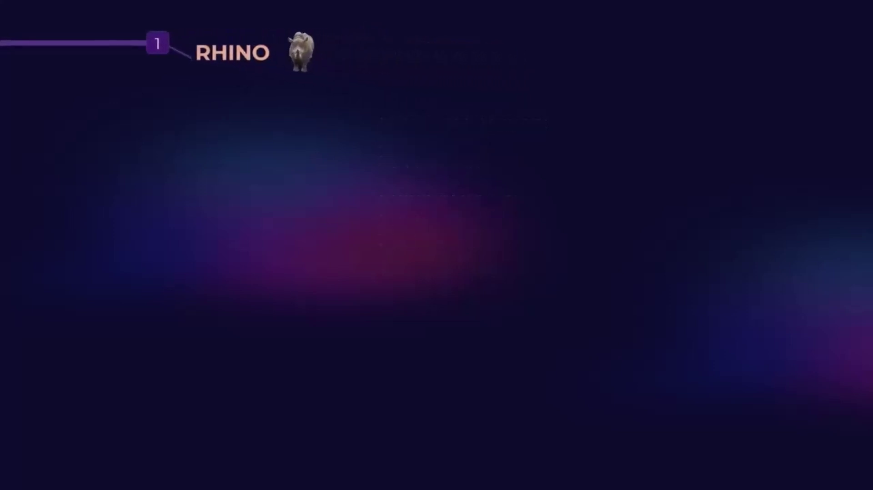
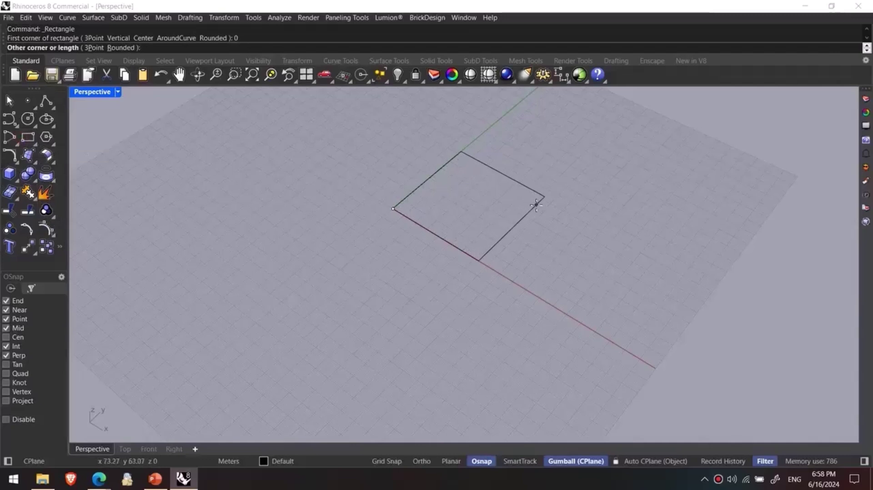
- Draw a rectangle with its first corner at the origin and explode it into four separate lines
{"action": "left_click", "coordinate": [545, 199]}
{"action": "right_click_drag", "start_coordinate": [549, 227], "coordinate": [510, 256], "text": "shift"}
{"action": "left_click", "coordinate": [479, 278]}
{"action": "left_click", "coordinate": [453, 275]}
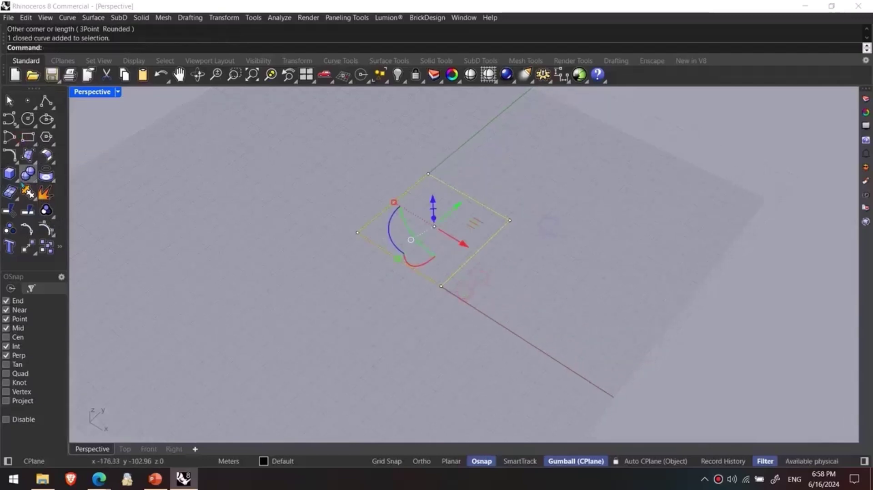
{"action": "left_click", "coordinate": [46, 193]}
- Rebuild the four lines with a point count of 4 and degree 3, deleting the input curves
{"action": "right_click_drag", "start_coordinate": [359, 277], "coordinate": [387, 249]}
{"action": "right_click_drag", "start_coordinate": [414, 265], "coordinate": [383, 302], "text": "shift"}
{"action": "type", "text": "rebuild"}
{"action": "key", "text": "Return"}
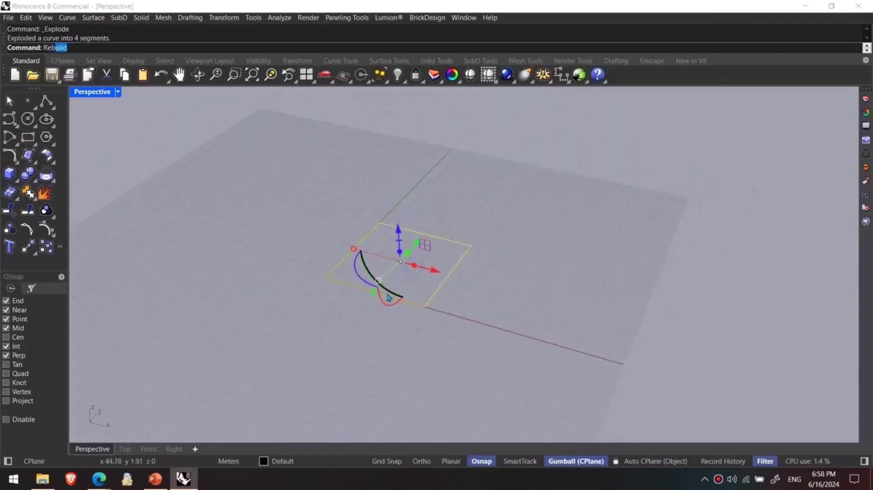
{"action": "left_click_drag", "start_coordinate": [244, 113], "coordinate": [195, 118]}
{"action": "type", "text": "4"}
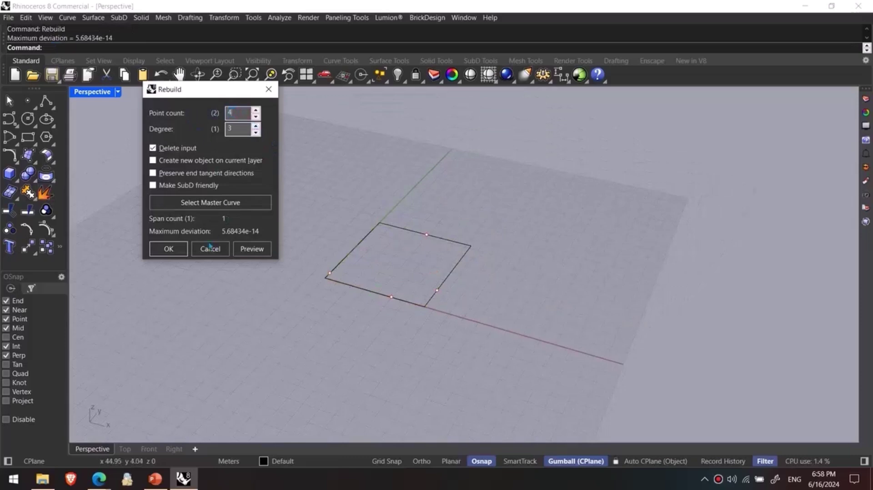
{"action": "left_click", "coordinate": [164, 249]}
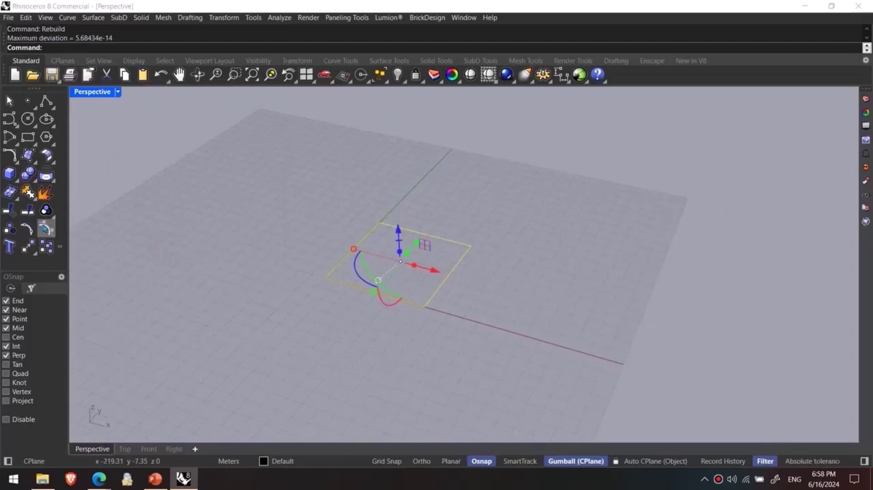
- Show the control points of the four curves and raise one interior point on each side vertically
{"action": "left_click", "coordinate": [27, 229]}
{"action": "scroll", "coordinate": [394, 227], "scroll_direction": "up", "scroll_amount": 2}
{"action": "left_click_drag", "start_coordinate": [414, 218], "coordinate": [440, 239]}
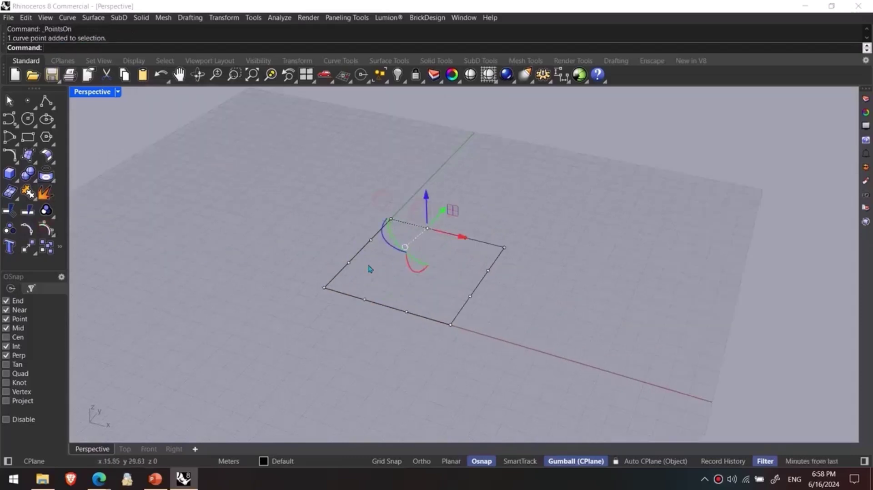
{"action": "left_click_drag", "start_coordinate": [343, 250], "coordinate": [426, 334], "text": "shift"}
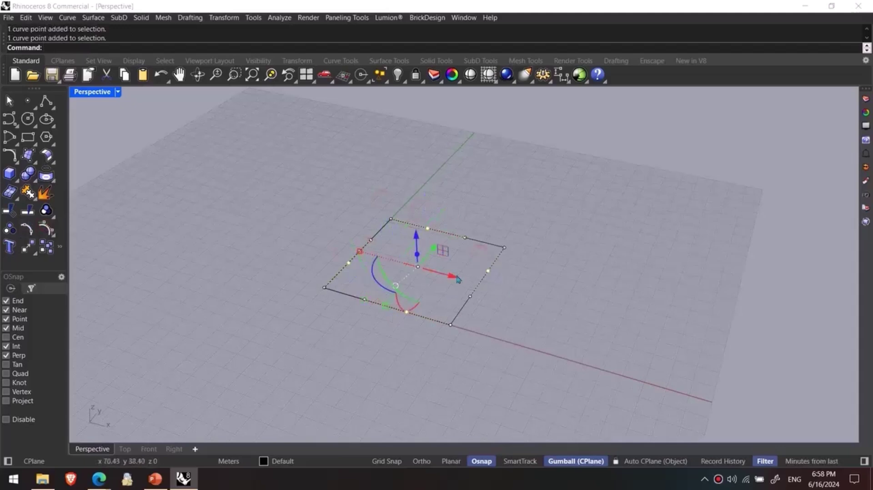
{"action": "left_click_drag", "start_coordinate": [416, 218], "coordinate": [427, 197]}
{"action": "key", "text": "Escape"}
{"action": "key", "text": "Escape"}
- Rotate the four bent curves 90 degrees about the X axis so the frame stands upright
{"action": "right_click_drag", "start_coordinate": [488, 290], "coordinate": [545, 203]}
{"action": "left_click_drag", "start_coordinate": [542, 192], "coordinate": [357, 294]}
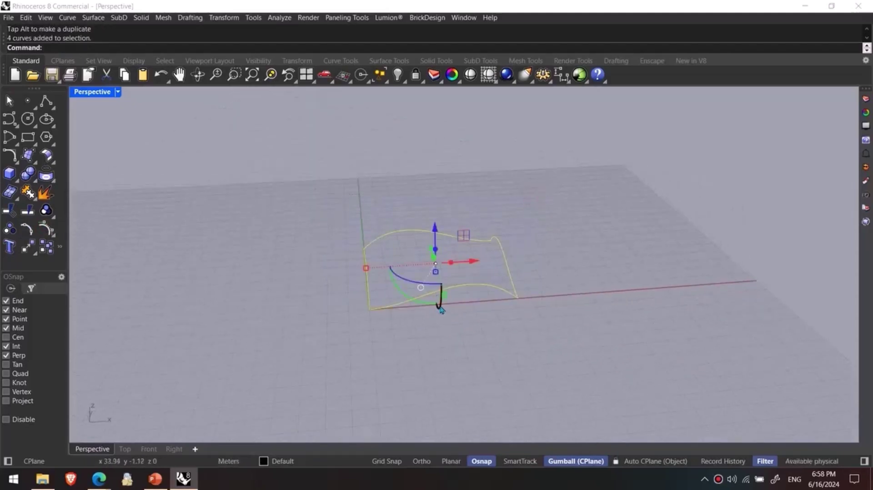
{"action": "left_click", "coordinate": [440, 306]}
{"action": "type", "text": "90"}
{"action": "key", "text": "Return"}
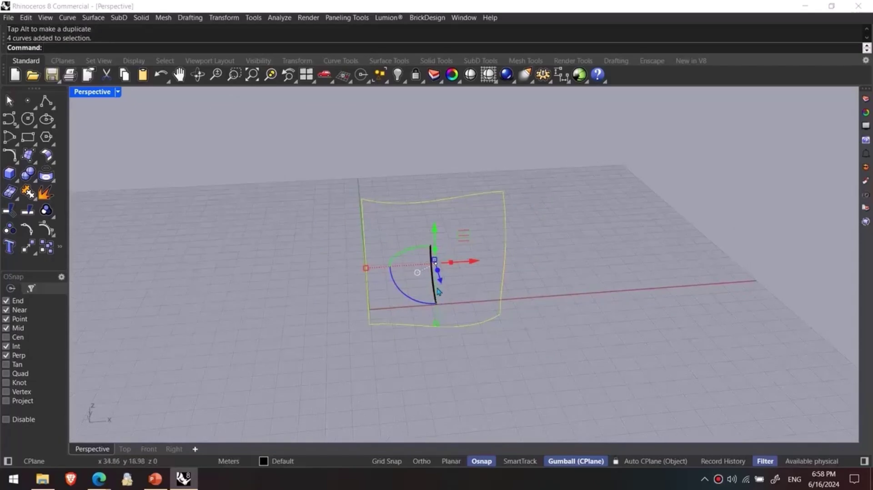
- Move the upright curve frame from its lower corner on the positive X side to the origin, 0
{"action": "type", "text": "m"}
{"action": "key", "text": "Return"}
{"action": "left_click", "coordinate": [500, 323]}
{"action": "type", "text": "0"}
{"action": "key", "text": "Return"}
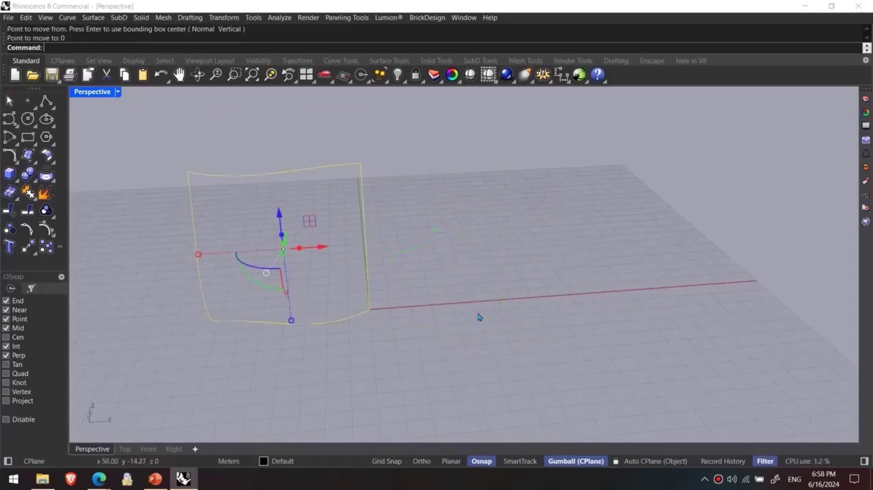
- Reposition the four curves farther from the origin at an angle and span them with an EdgeSrf surface
{"action": "left_click_drag", "start_coordinate": [321, 248], "coordinate": [265, 248]}
{"action": "left_click_drag", "start_coordinate": [198, 269], "coordinate": [227, 281]}
{"action": "type", "text": "EDgeSrf"}
{"action": "key", "text": "Return"}
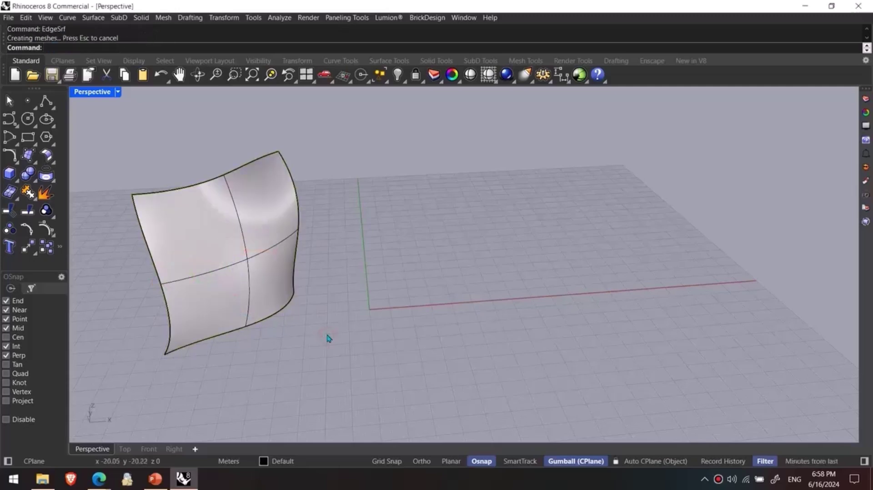
- Turn off the isocurve display for the new curved surface in its object properties
{"action": "left_click", "coordinate": [273, 254]}
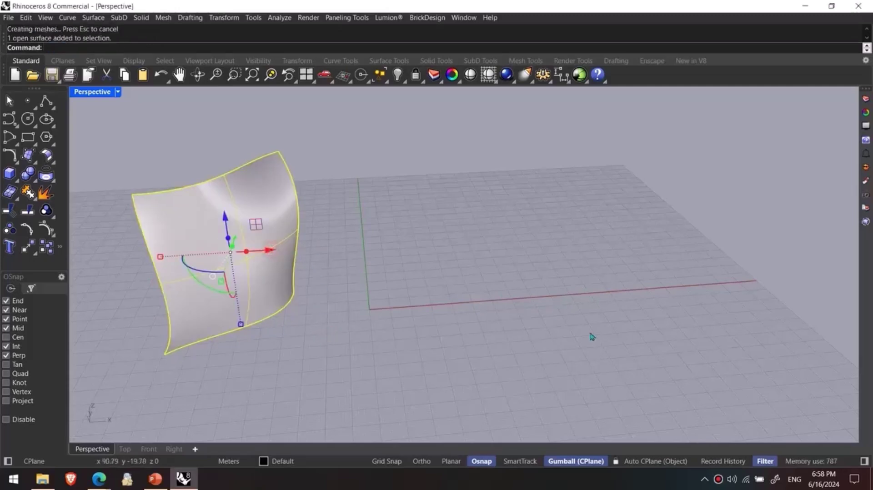
{"action": "left_click", "coordinate": [864, 461]}
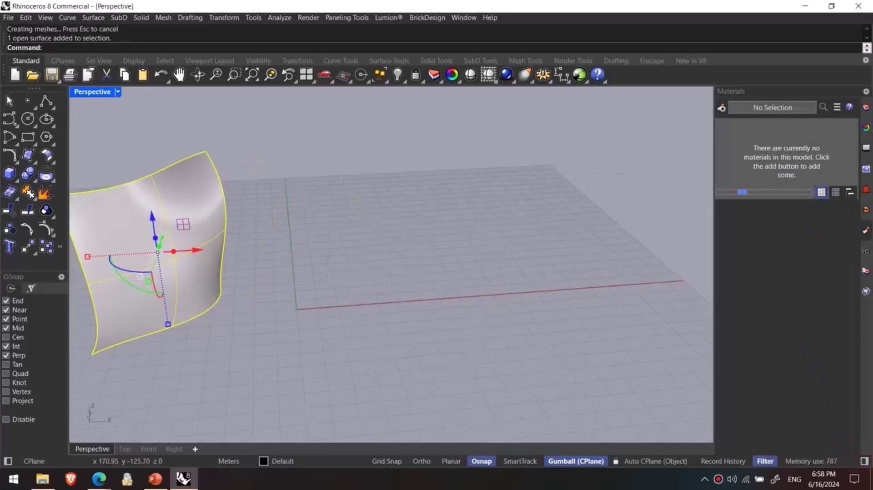
{"action": "left_click", "coordinate": [867, 128]}
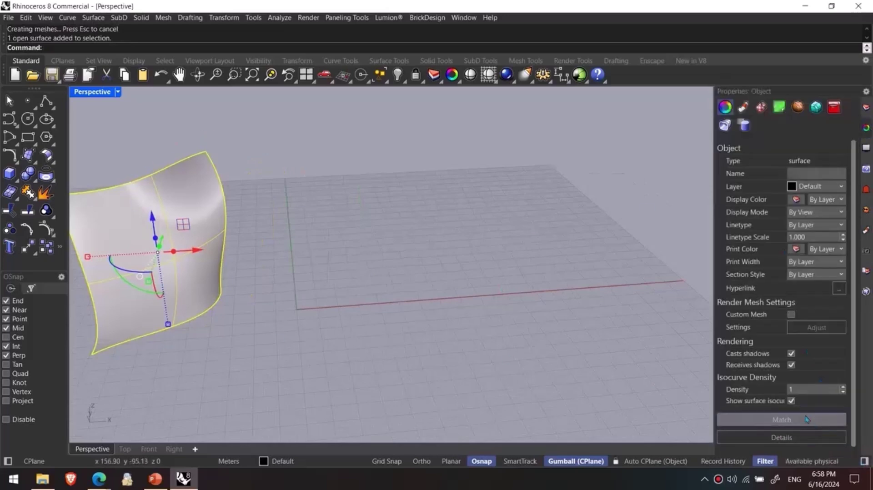
{"action": "left_click", "coordinate": [574, 344]}
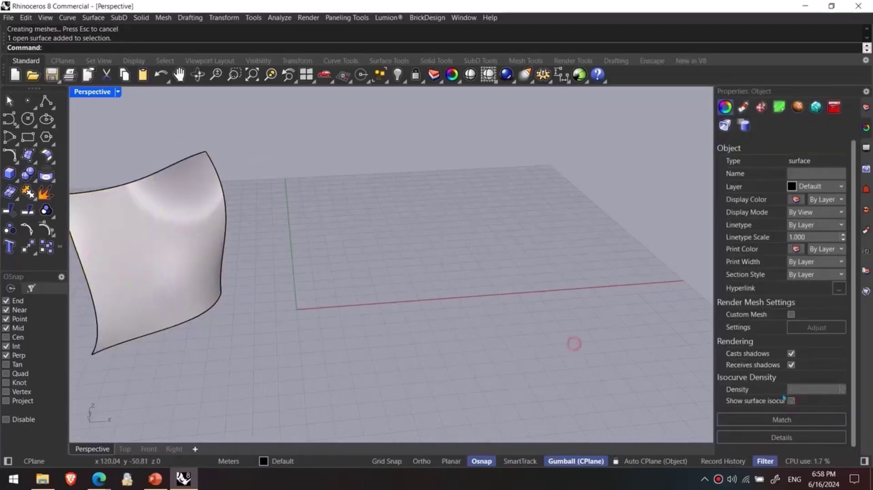
{"action": "left_click", "coordinate": [865, 462]}
- Create the flat UV boundary of the curved surface on the construction plane with CreateUVCrv
{"action": "right_click_drag", "start_coordinate": [468, 312], "coordinate": [450, 317]}
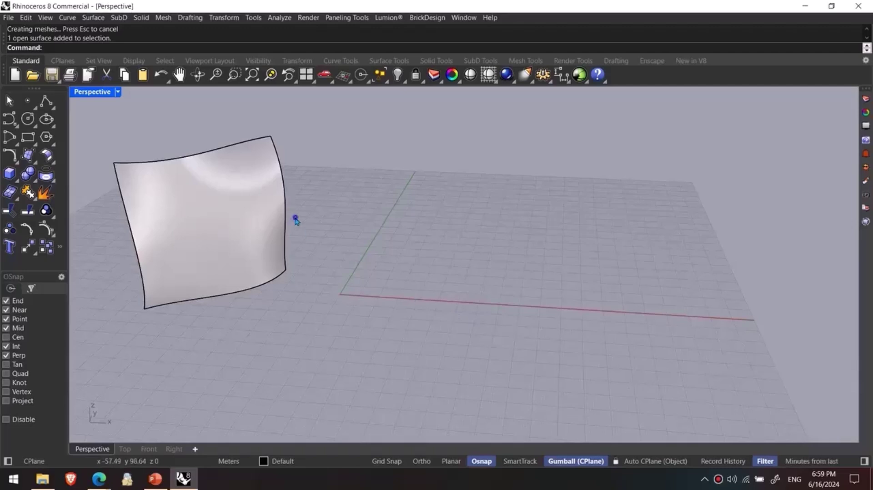
{"action": "right_click_drag", "start_coordinate": [296, 220], "coordinate": [314, 239], "text": "shift"}
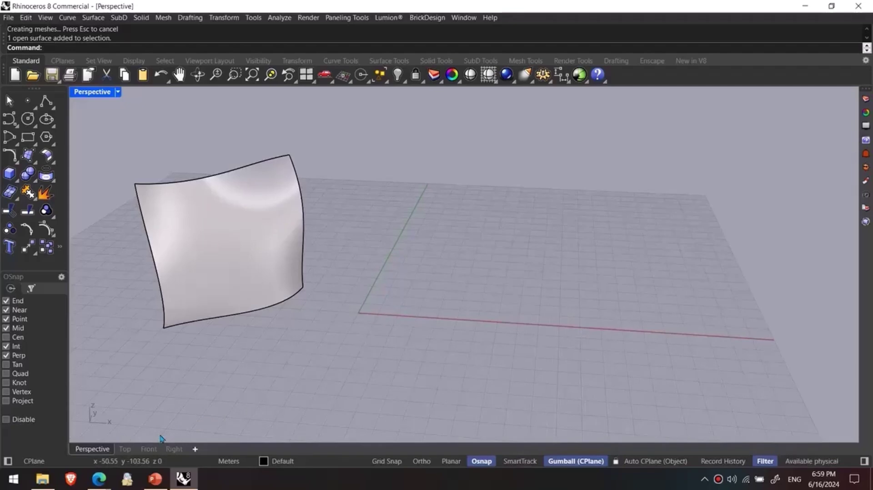
{"action": "type", "text": "CreateUVCrv"}
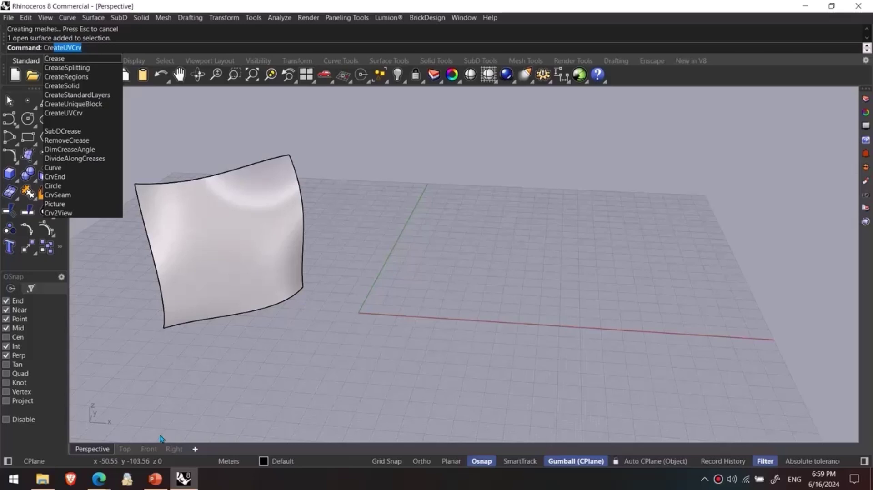
{"action": "key", "text": "Return"}
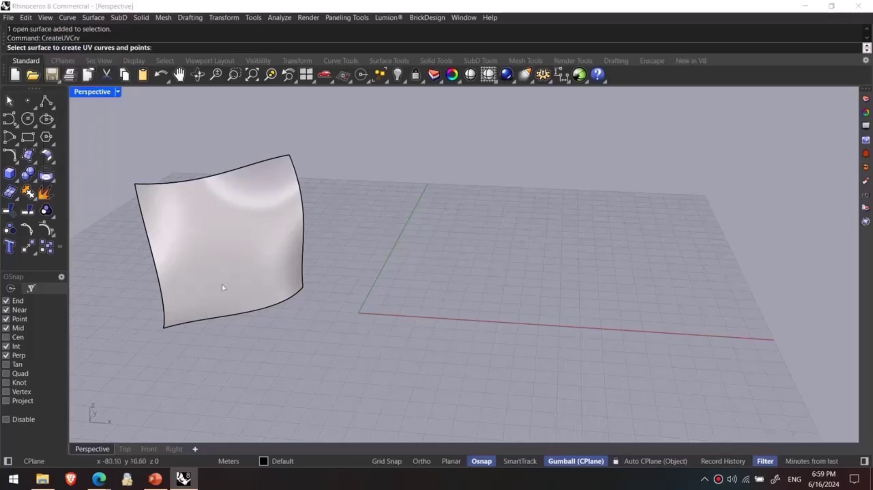
{"action": "left_click", "coordinate": [220, 260]}
{"action": "key", "text": "Return"}
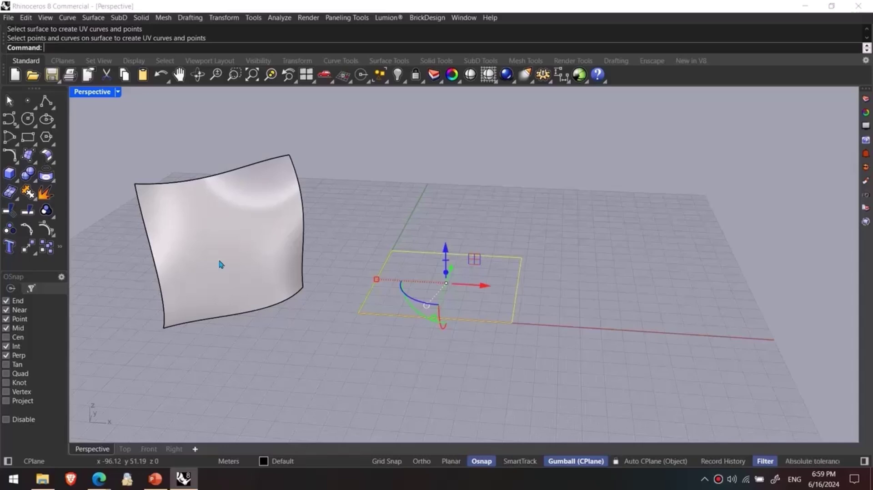
- Draw a winding freehand curve through ten points on the curved surface with InterpCrvOnSrf
{"action": "type", "text": "InterpCrv"}
{"action": "key", "text": "Down"}
{"action": "key", "text": "Return"}
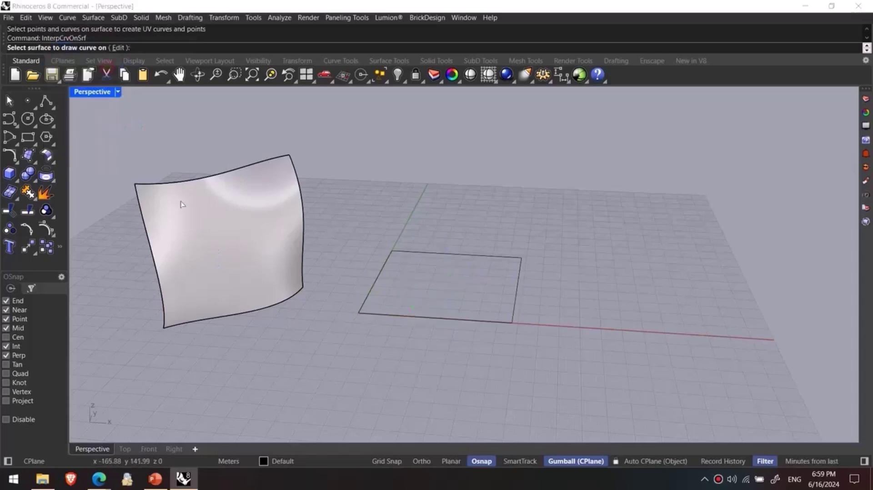
{"action": "left_click", "coordinate": [179, 201]}
{"action": "scroll", "coordinate": [177, 197], "scroll_direction": "up", "scroll_amount": 5}
{"action": "left_click", "coordinate": [196, 182]}
{"action": "left_click", "coordinate": [178, 219]}
{"action": "left_click", "coordinate": [264, 228]}
{"action": "left_click", "coordinate": [276, 282]}
{"action": "left_click", "coordinate": [197, 361]}
{"action": "left_click", "coordinate": [326, 360]}
{"action": "left_click", "coordinate": [340, 298]}
{"action": "left_click", "coordinate": [317, 178]}
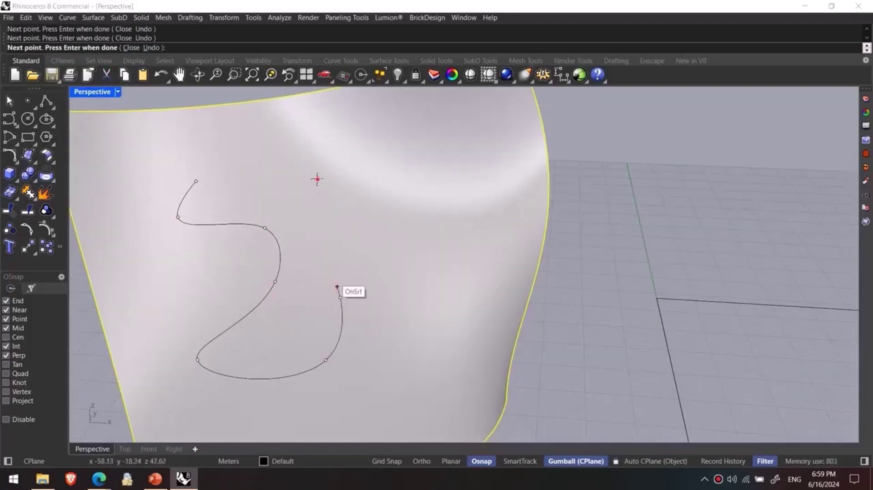
{"action": "left_click", "coordinate": [415, 248]}
{"action": "left_click", "coordinate": [462, 345]}
{"action": "scroll", "coordinate": [484, 312], "scroll_direction": "down", "scroll_amount": 5}
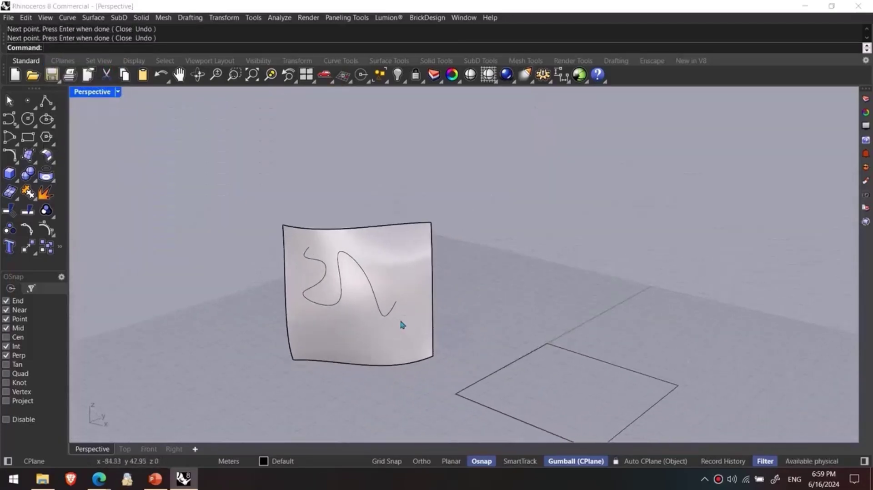
{"action": "key", "text": "Return"}
- Delete the winding curve from the curved surface
{"action": "key", "text": "Delete"}
{"action": "right_click_drag", "start_coordinate": [435, 308], "coordinate": [556, 383]}
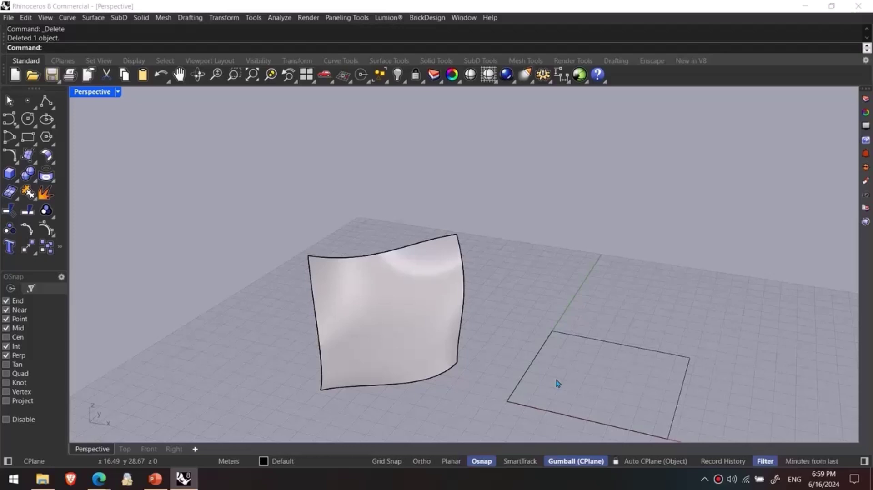
{"action": "right_click_drag", "start_coordinate": [555, 373], "coordinate": [478, 378], "text": "shift"}
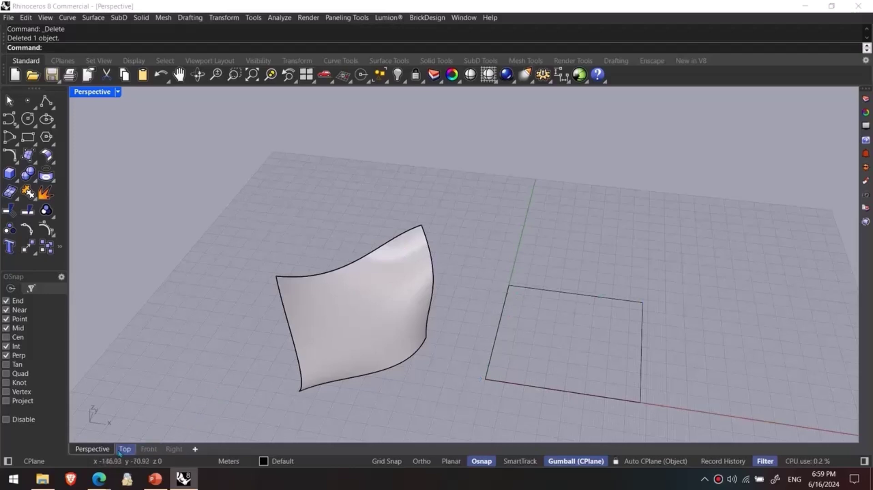
- Draw a circle in the Top view inside the square UV outline, near its corner at the origin
{"action": "left_click", "coordinate": [125, 449]}
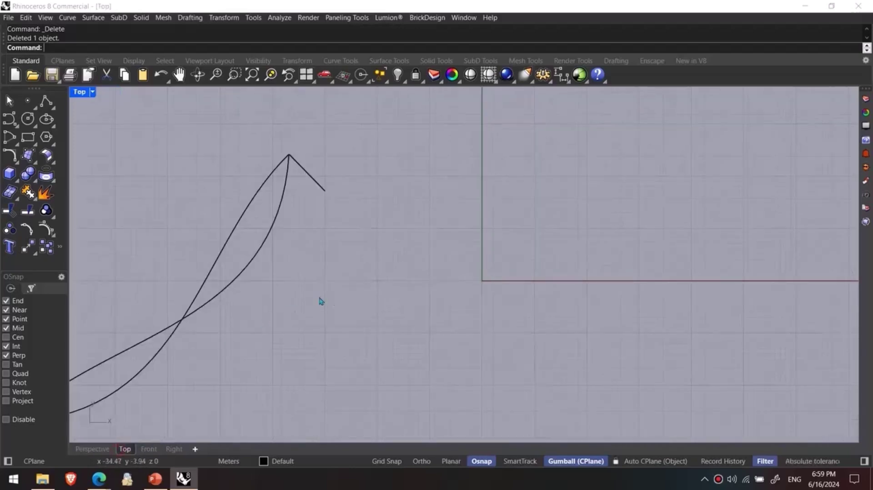
{"action": "left_click", "coordinate": [28, 119]}
{"action": "scroll", "coordinate": [245, 245], "scroll_direction": "up", "scroll_amount": 4}
{"action": "scroll", "coordinate": [423, 326], "scroll_direction": "up", "scroll_amount": 5}
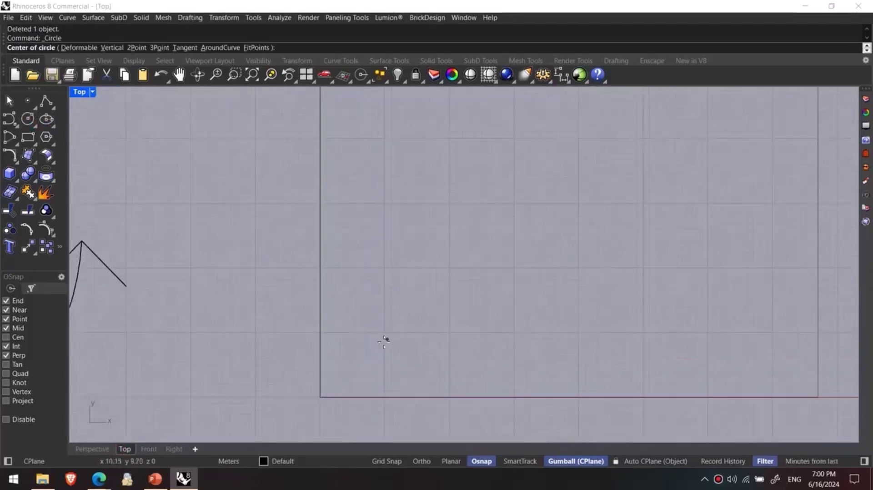
{"action": "left_click", "coordinate": [380, 346]}
{"action": "left_click", "coordinate": [411, 323]}
- Copy the circle repeatedly to scatter eleven circles across the inside of the square UV outline
{"action": "left_click_drag", "start_coordinate": [248, 263], "coordinate": [436, 420]}
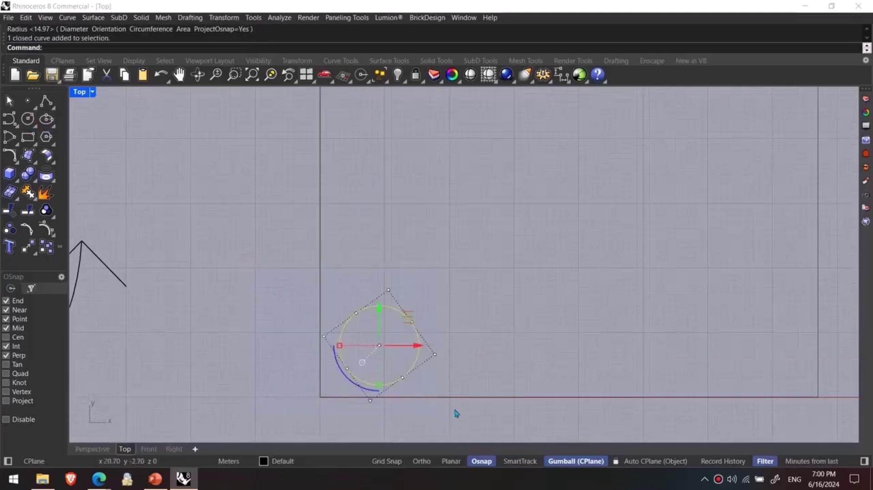
{"action": "scroll", "coordinate": [359, 342], "scroll_direction": "down", "scroll_amount": 10}
{"action": "left_click_drag", "start_coordinate": [394, 319], "coordinate": [529, 208], "text": "alt"}
{"action": "left_click", "coordinate": [592, 225]}
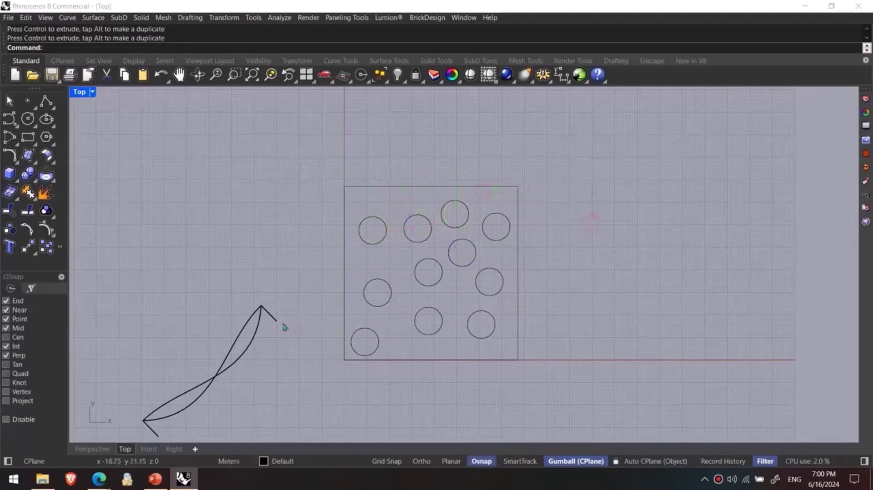
- Map the square outline and its eleven circles onto the curved surface with ApplyCrv in the Perspective view
{"action": "left_click", "coordinate": [104, 450]}
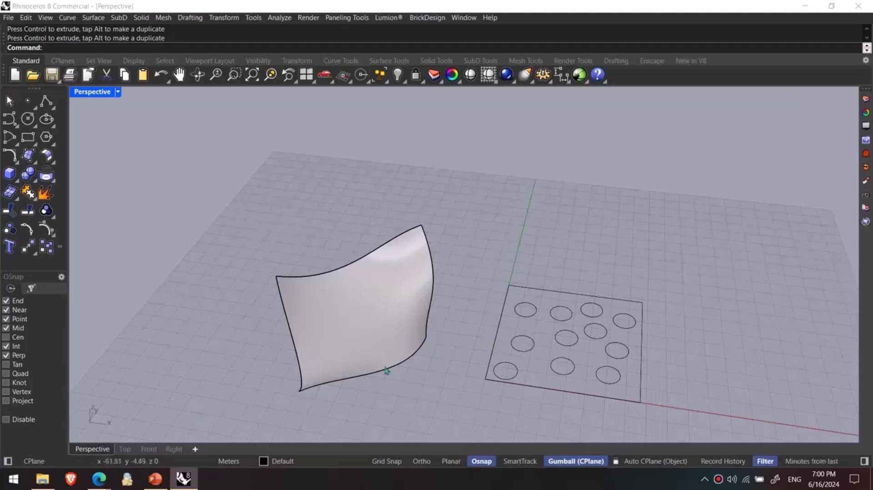
{"action": "right_click_drag", "start_coordinate": [386, 371], "coordinate": [439, 324]}
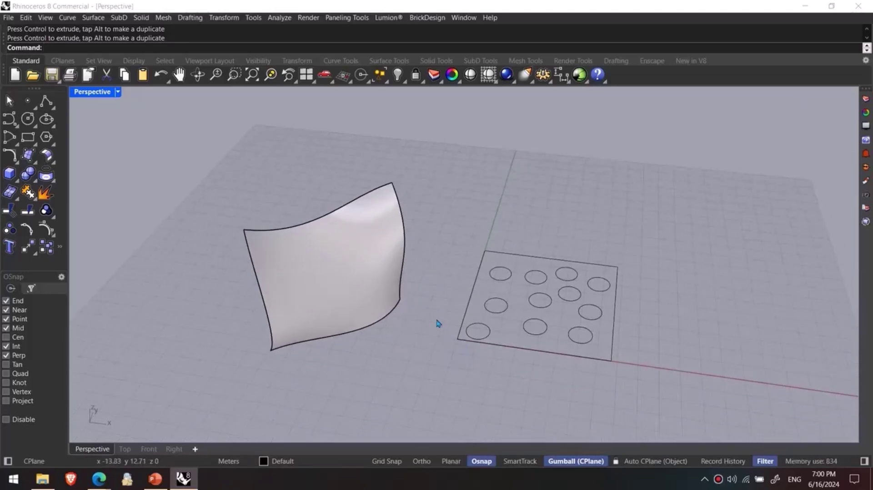
{"action": "right_click_drag", "start_coordinate": [530, 302], "coordinate": [493, 259]}
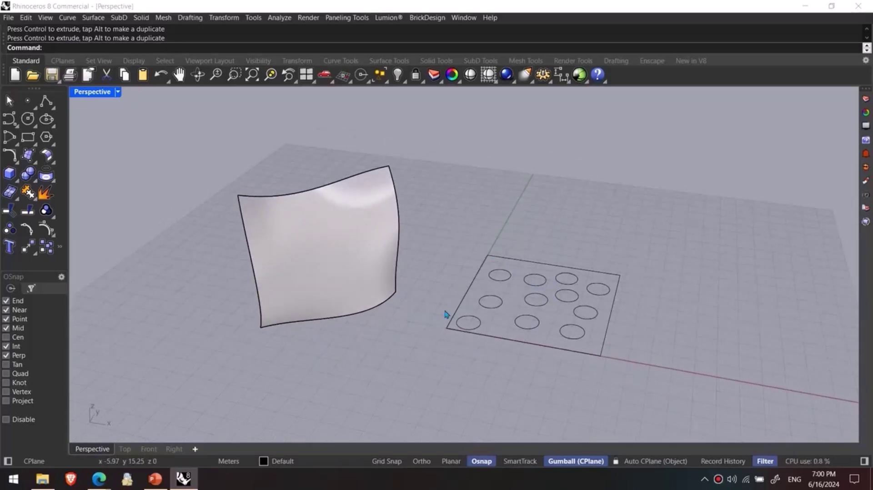
{"action": "right_click_drag", "start_coordinate": [452, 318], "coordinate": [478, 300]}
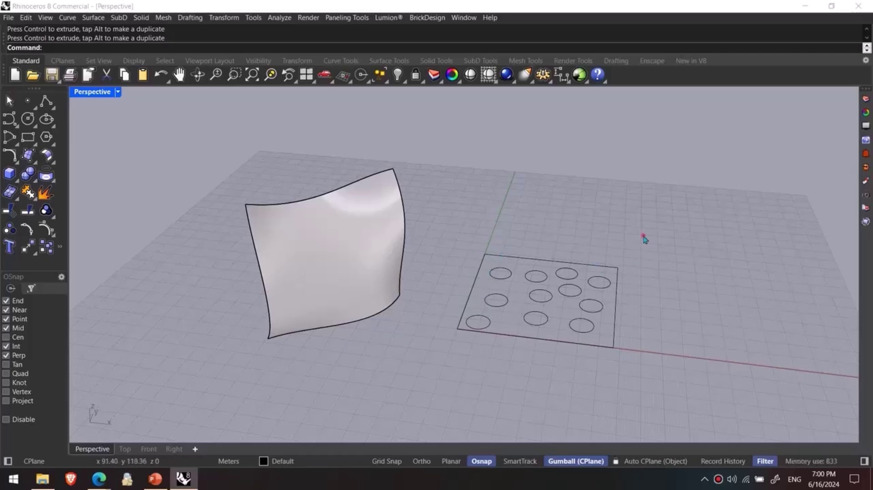
{"action": "left_click_drag", "start_coordinate": [646, 238], "coordinate": [446, 392]}
{"action": "type", "text": "ApplyCrv"}
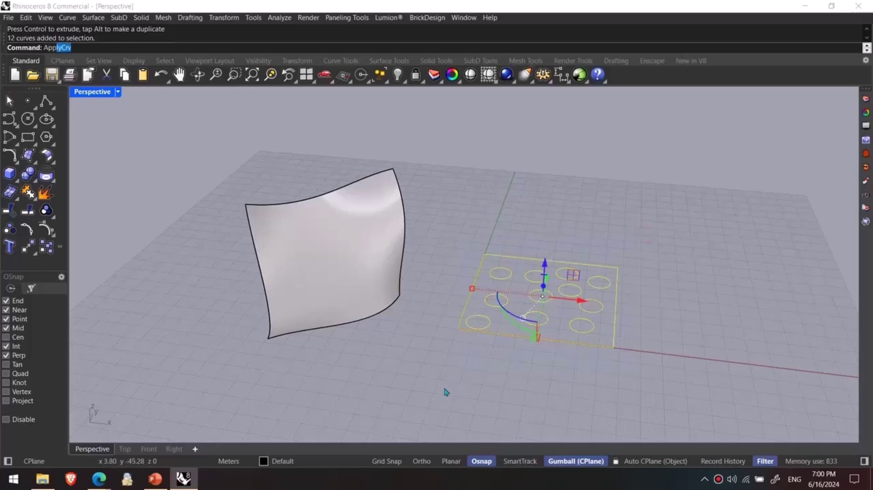
{"action": "key", "text": "Return"}
{"action": "right_click_drag", "start_coordinate": [414, 400], "coordinate": [407, 373]}
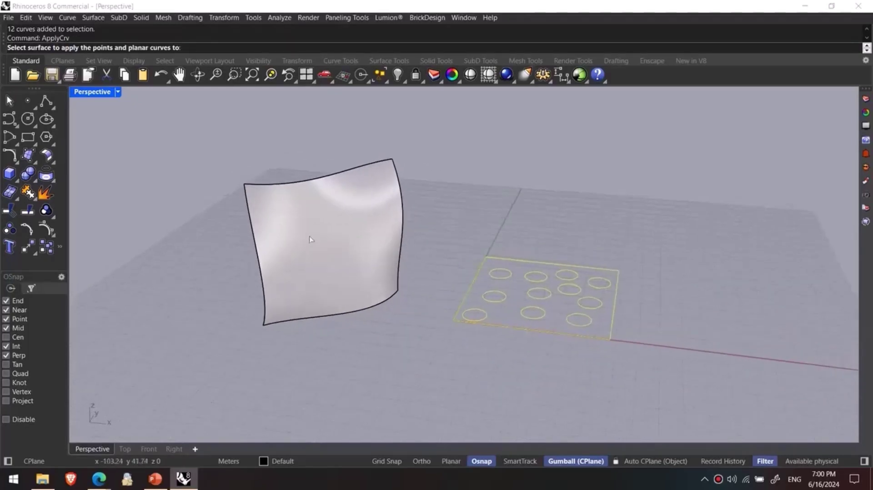
{"action": "left_click", "coordinate": [343, 301]}
{"action": "left_click", "coordinate": [377, 349]}
{"action": "mouse_move", "coordinate": [377, 348]}
{"action": "right_mouse_down"}
{"action": "mouse_move", "coordinate": [332, 335]}
{"action": "mouse_move", "coordinate": [341, 306]}
{"action": "mouse_move", "coordinate": [369, 345]}
{"action": "right_mouse_up"}
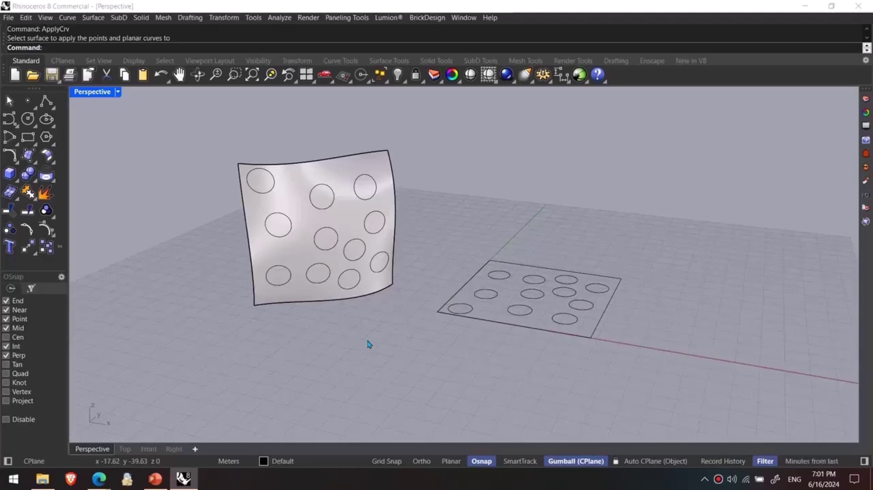
- Split the curved surface using the circles mapped onto it as cutting objects
{"action": "right_click_drag", "start_coordinate": [380, 357], "coordinate": [468, 312]}
{"action": "scroll", "coordinate": [460, 220], "scroll_direction": "up", "scroll_amount": 6}
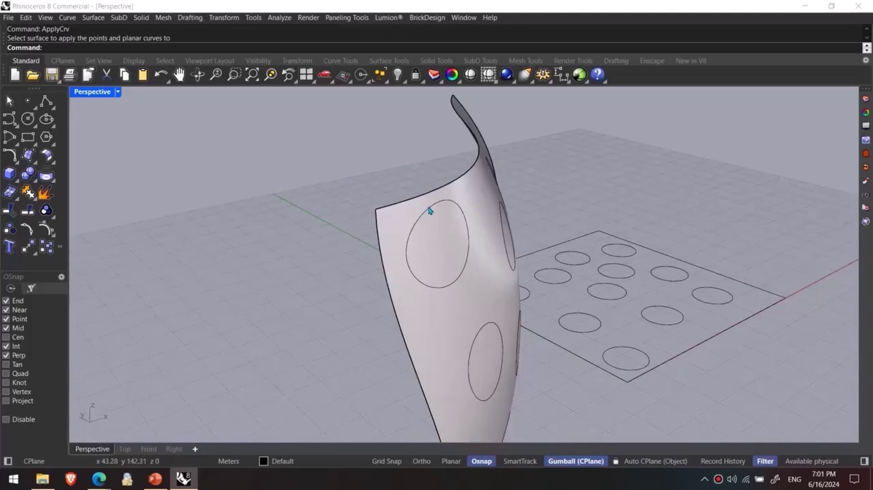
{"action": "right_click_drag", "start_coordinate": [430, 211], "coordinate": [388, 210]}
{"action": "scroll", "coordinate": [377, 202], "scroll_direction": "down", "scroll_amount": 6}
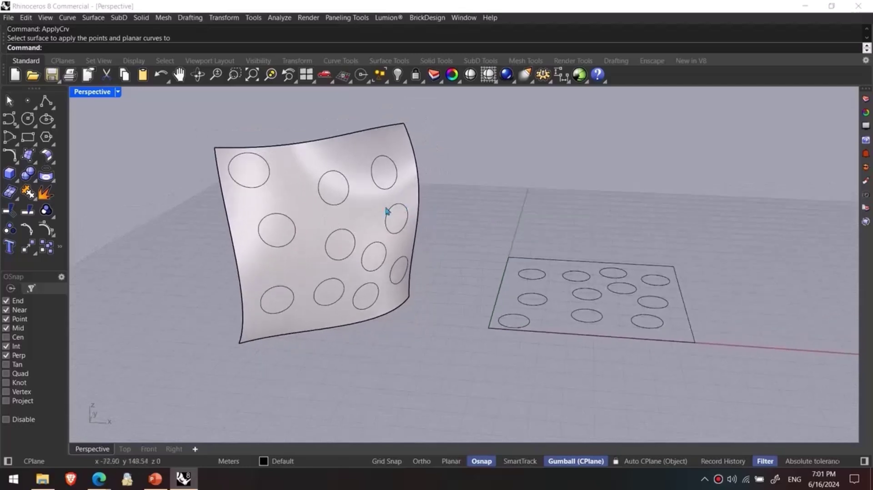
{"action": "left_click", "coordinate": [370, 210]}
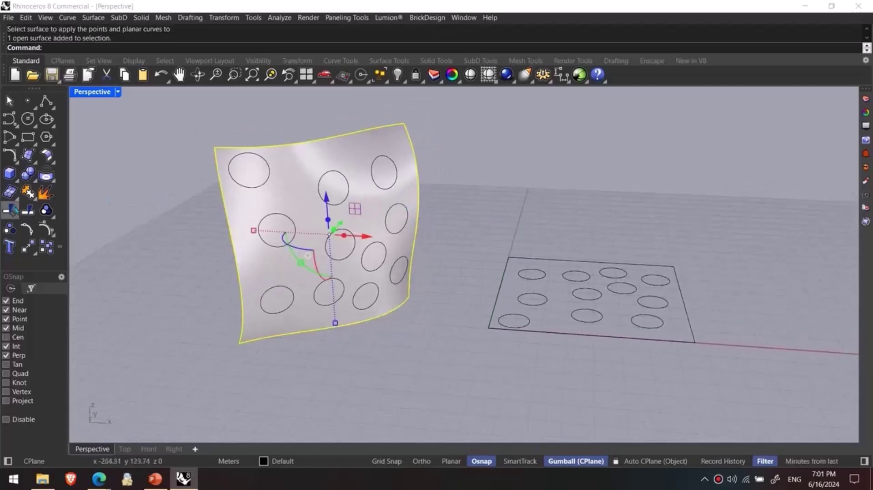
{"action": "left_click", "coordinate": [28, 211]}
{"action": "left_click_drag", "start_coordinate": [194, 104], "coordinate": [417, 367]}
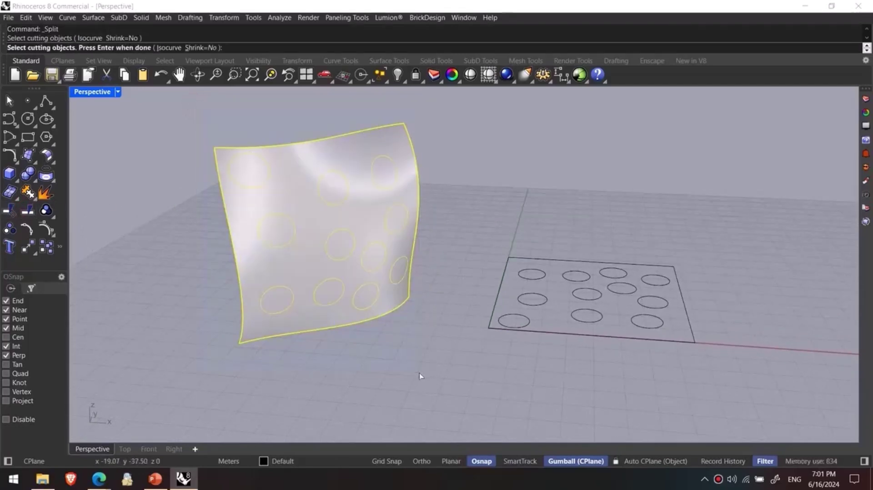
{"action": "key", "text": "Return"}
{"action": "key", "text": "Escape"}
- Move four split discs in the two lower rows of the curved surface to Layer 03
{"action": "left_click", "coordinate": [340, 245]}
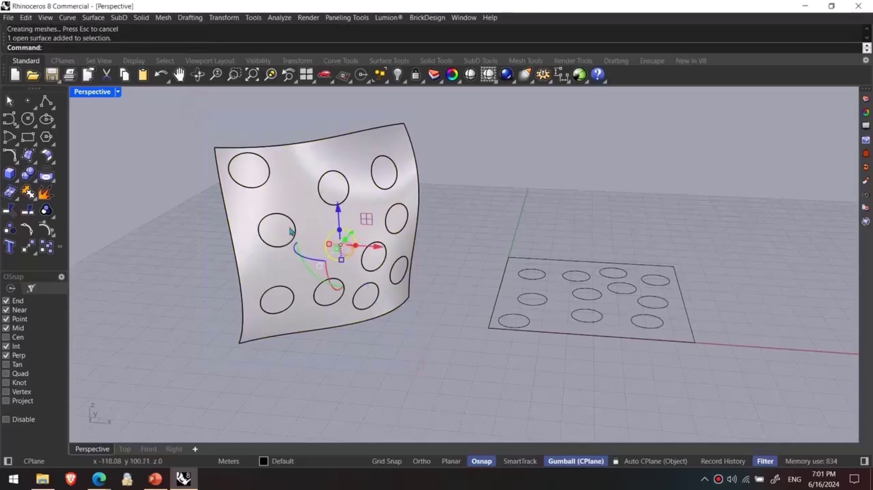
{"action": "left_click", "coordinate": [277, 230], "text": "shift"}
{"action": "left_click", "coordinate": [277, 299], "text": "shift"}
{"action": "left_click", "coordinate": [328, 291], "text": "shift"}
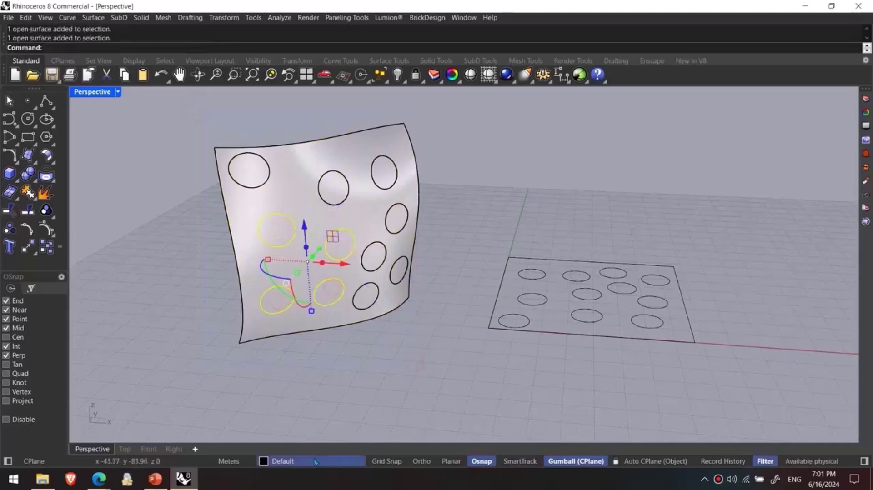
{"action": "left_click", "coordinate": [278, 461]}
{"action": "left_click", "coordinate": [276, 429]}
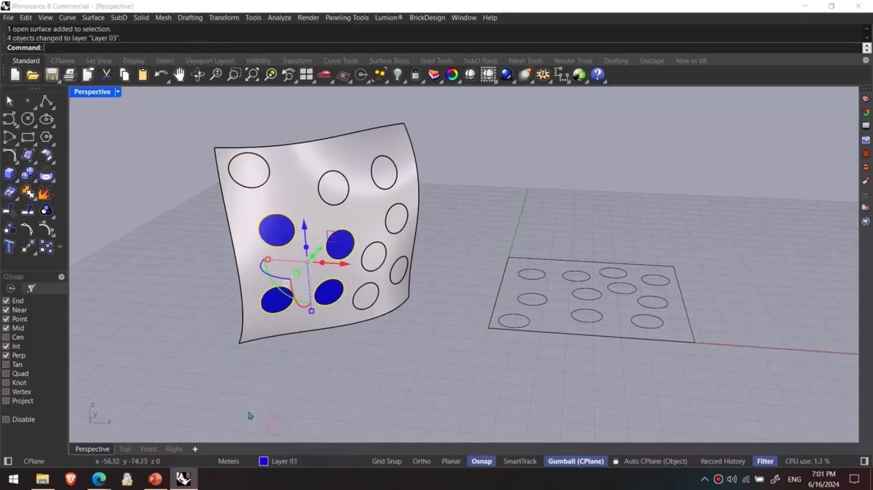
{"action": "key", "text": "Escape"}
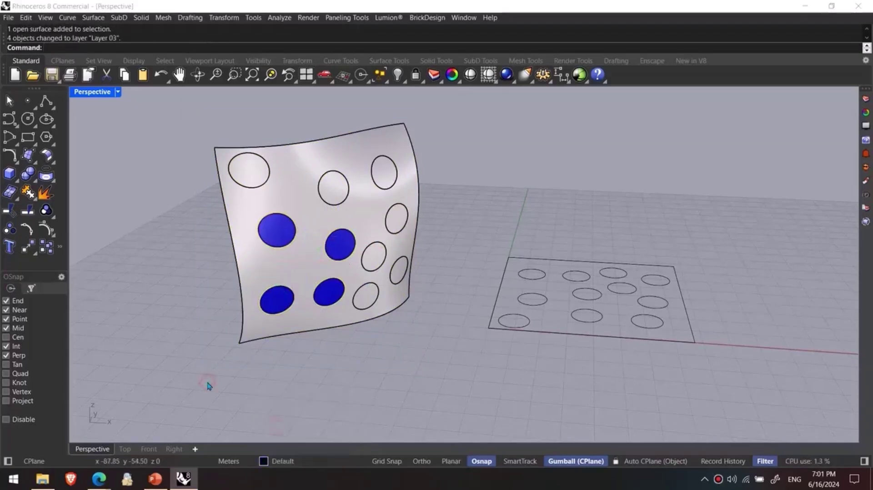
- Create a closed pipe of radius 0.2 around the upper middle circle on the curved surface
{"action": "left_click", "coordinate": [344, 176]}
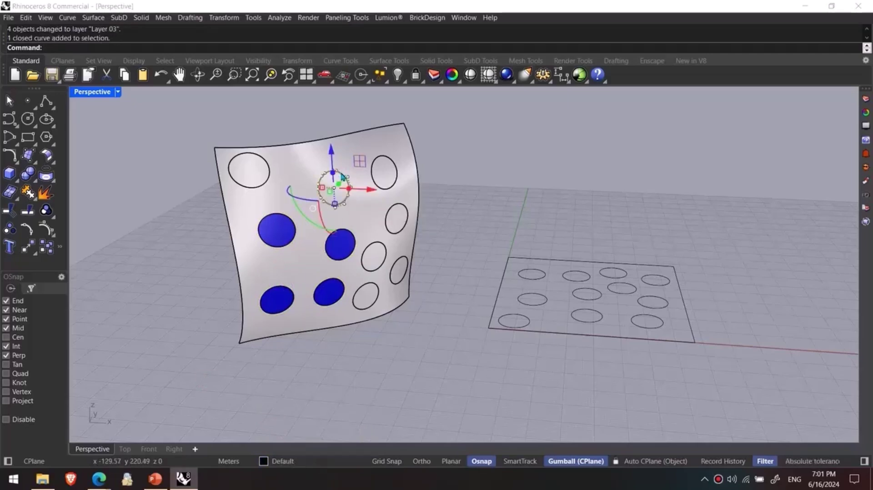
{"action": "type", "text": "Pipe"}
{"action": "key", "text": "Return"}
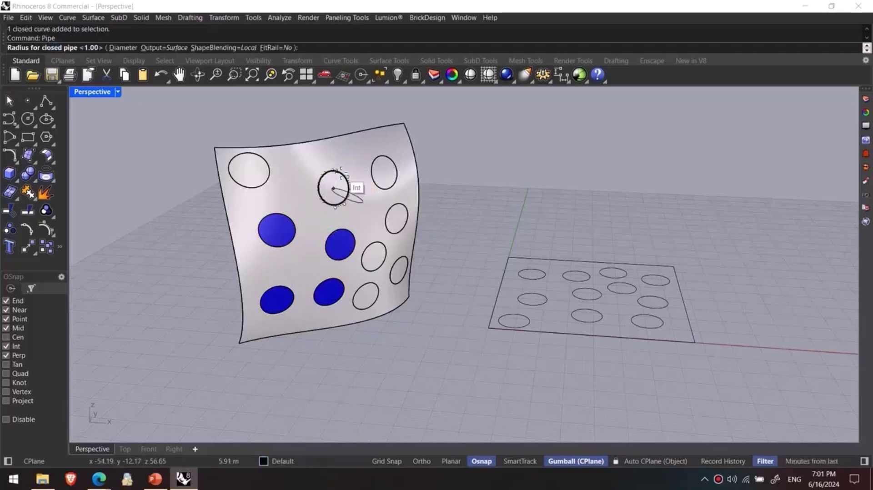
{"action": "left_click", "coordinate": [334, 188]}
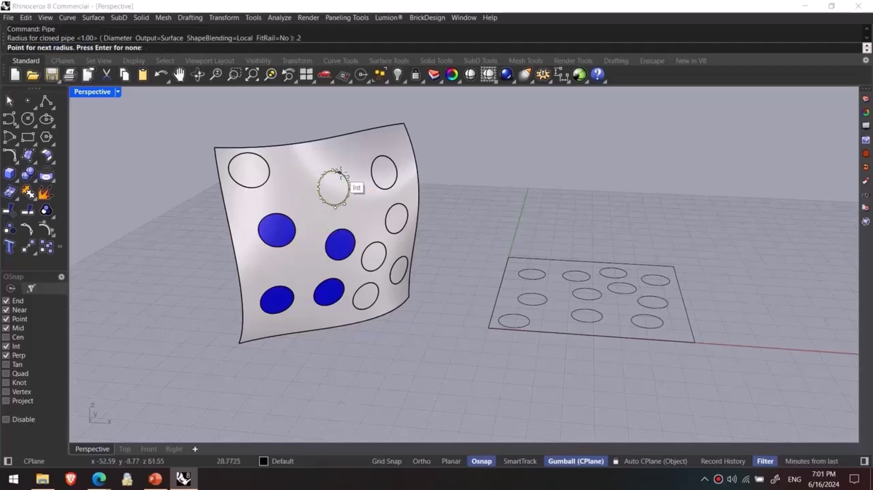
{"action": "key", "text": "Return"}
- Extrude the circle curve near the surface's upper corner on the origin side slightly along X with the gumball
{"action": "scroll", "coordinate": [346, 161], "scroll_direction": "up", "scroll_amount": 10}
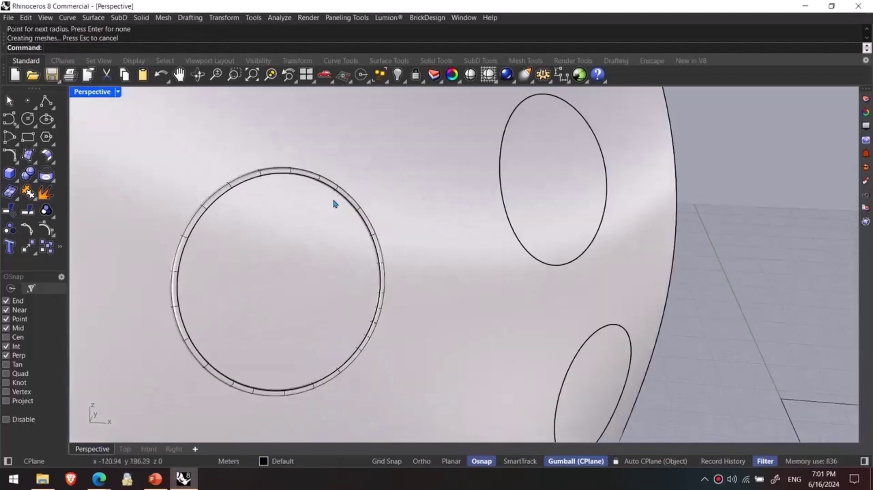
{"action": "left_click", "coordinate": [355, 195]}
{"action": "left_click", "coordinate": [367, 213]}
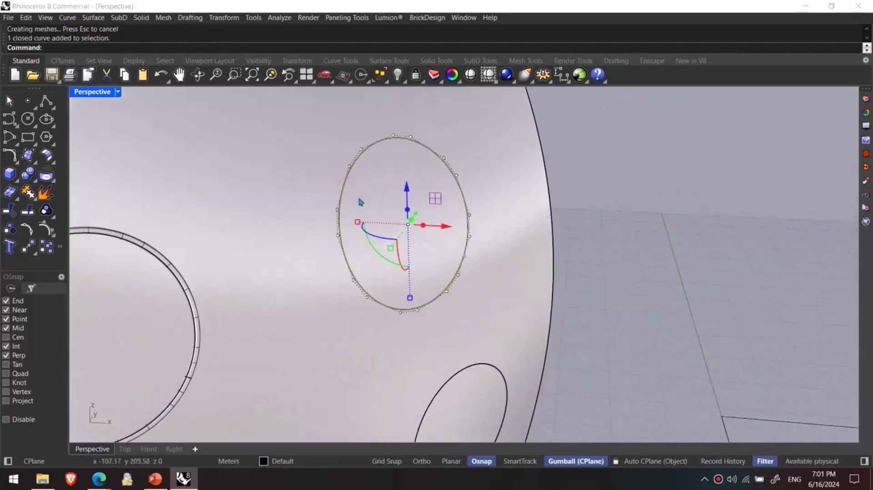
{"action": "left_click_drag", "start_coordinate": [423, 226], "coordinate": [428, 226]}
{"action": "left_click", "coordinate": [649, 275]}
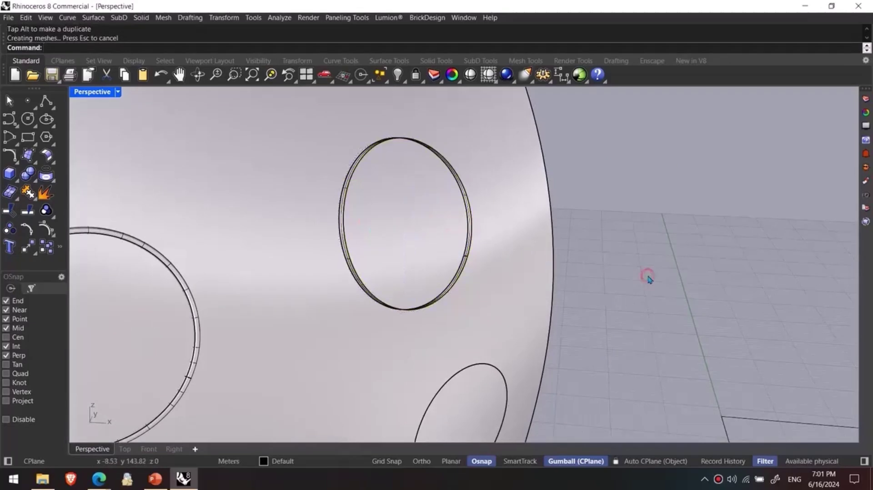
- Examine the pipe and the extruded circle in Rendered display mode
{"action": "key", "text": "ctrl+alt+r"}
{"action": "right_click_drag", "start_coordinate": [408, 274], "coordinate": [516, 255]}
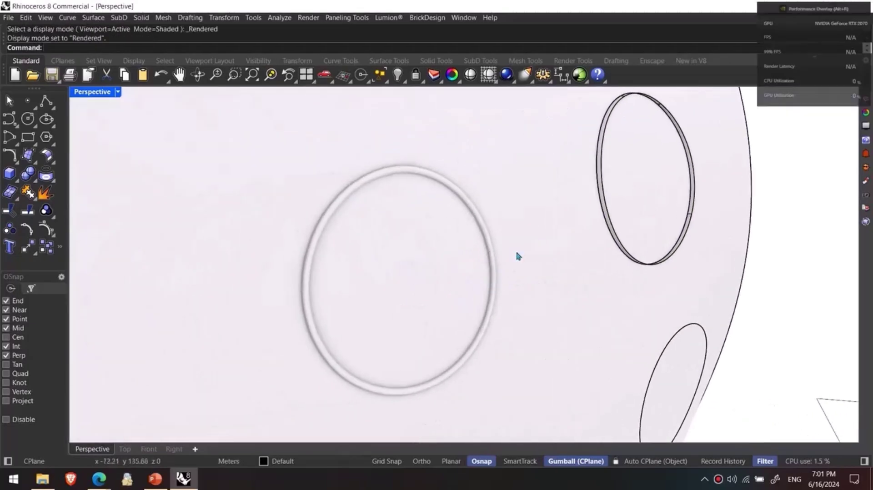
{"action": "right_click_drag", "start_coordinate": [519, 204], "coordinate": [479, 236]}
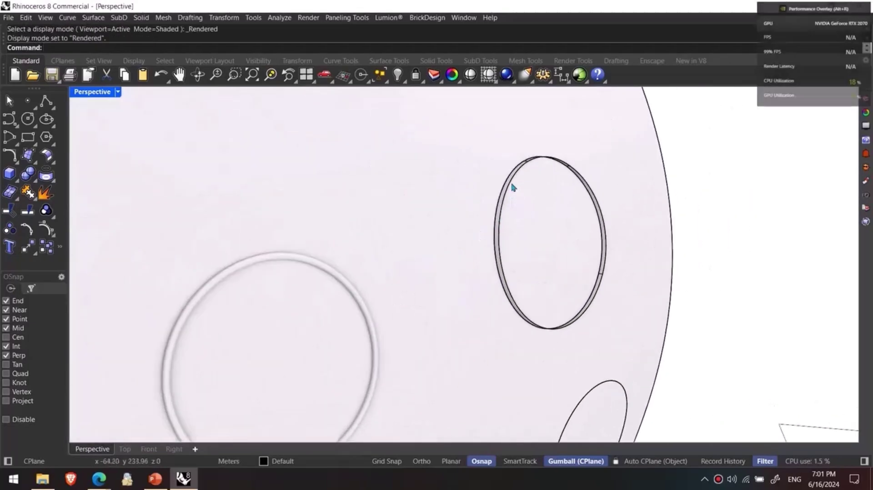
- Undo the edits back through the surface split and restore the Shaded display mode
{"action": "scroll", "coordinate": [509, 210], "scroll_direction": "down", "scroll_amount": 5}
{"action": "key", "text": "ctrl+z"}
{"action": "key", "text": "ctrl+z"}
{"action": "key", "text": "ctrl+alt+s"}
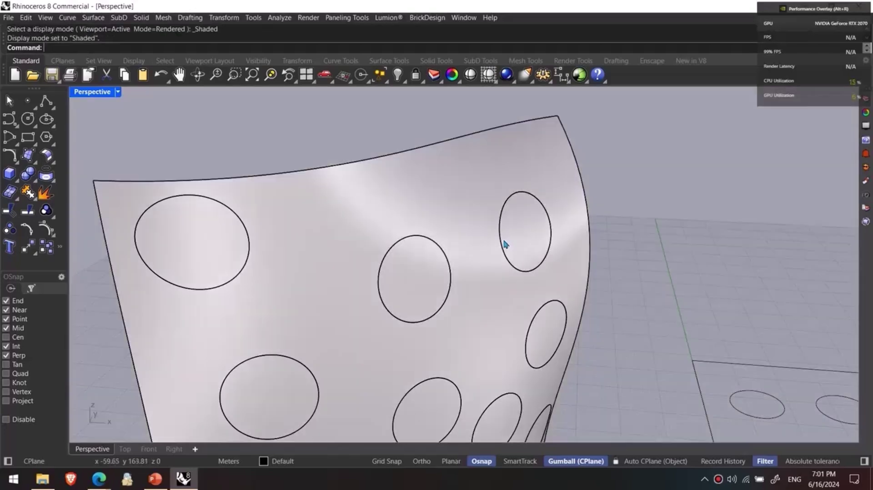
{"action": "key", "text": "ctrl+z"}
{"action": "scroll", "coordinate": [503, 247], "scroll_direction": "down", "scroll_amount": 6}
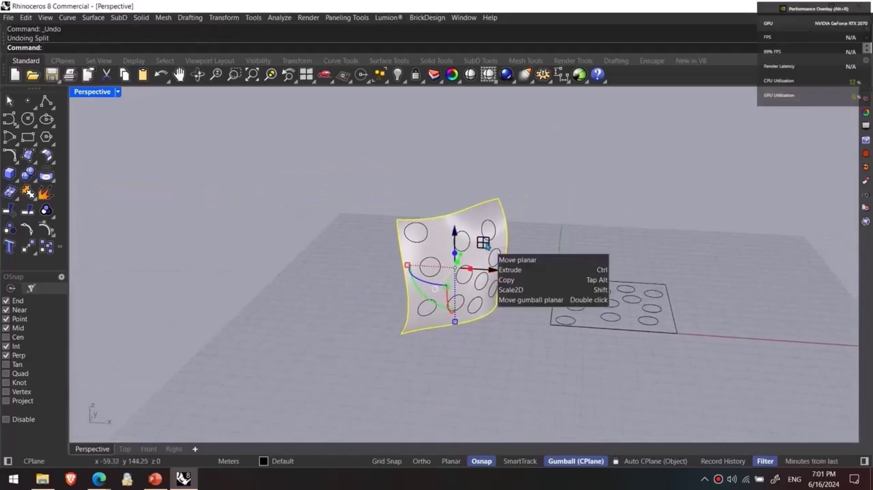
{"action": "key", "text": "Escape"}
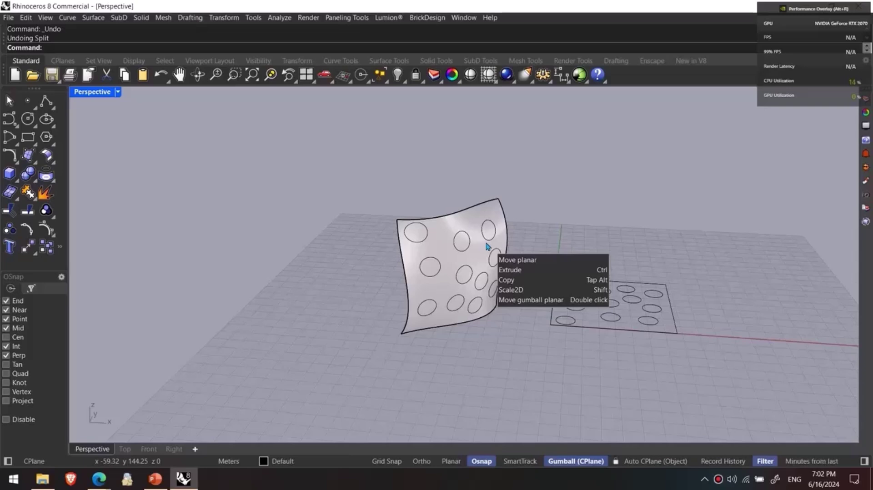
- Undo the curve application and isolate the curved surface from the flat outline and its circles
{"action": "key", "text": "ctrl+z"}
{"action": "right_click_drag", "start_coordinate": [487, 246], "coordinate": [451, 213]}
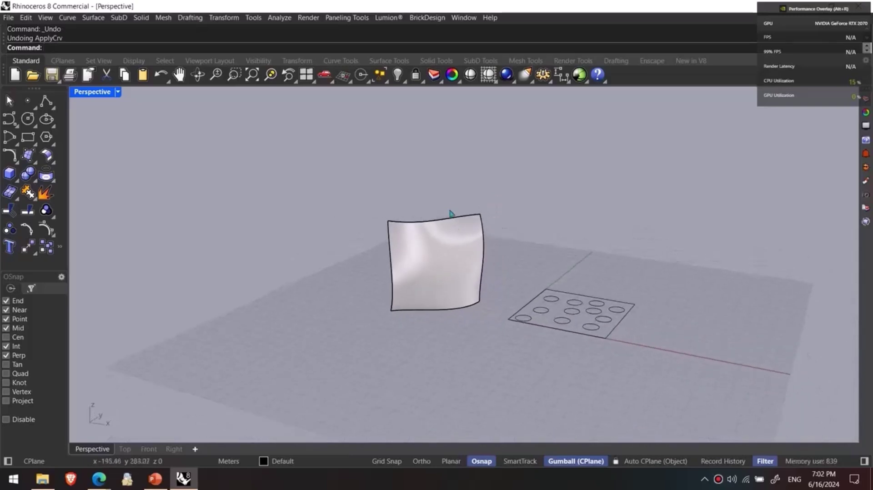
{"action": "left_click", "coordinate": [464, 237]}
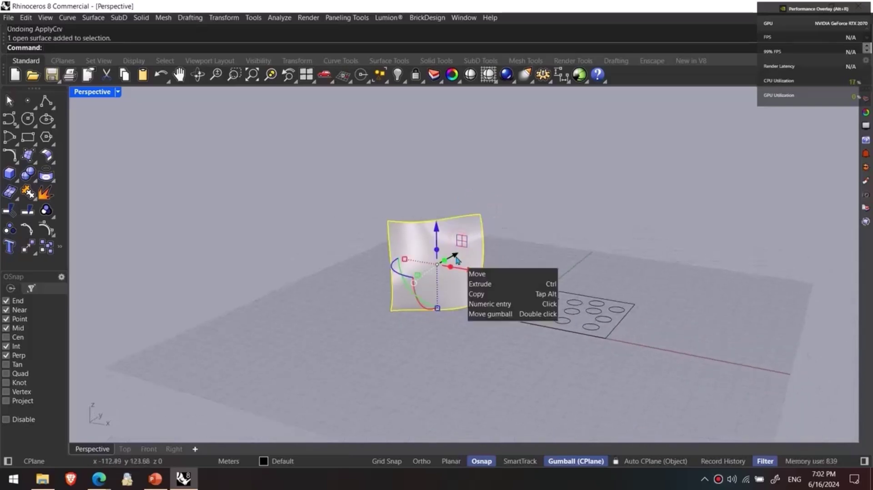
{"action": "key", "text": "ctrl+shift+h"}
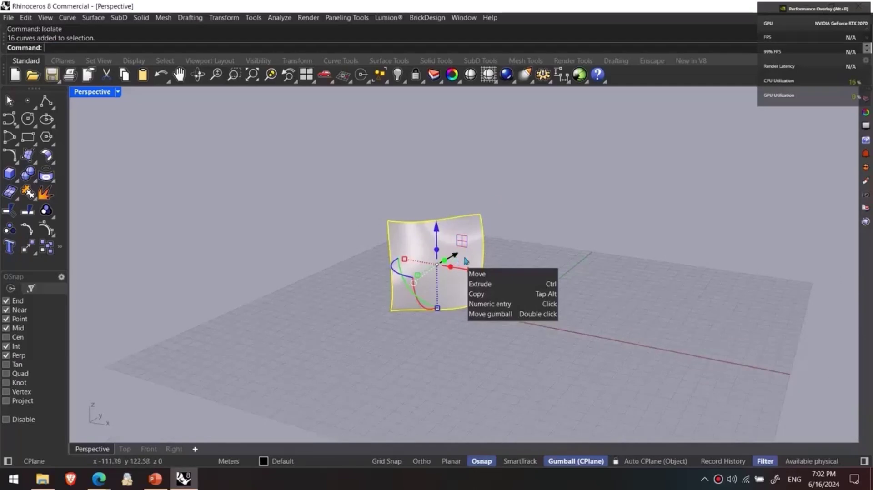
- Reshape the curved surface by lowering its upper corner on the origin side along Z with the gumball
{"action": "left_click", "coordinate": [515, 214]}
{"action": "left_click_drag", "start_coordinate": [476, 188], "coordinate": [502, 241], "text": "ctrl+shift"}
{"action": "left_click_drag", "start_coordinate": [481, 178], "coordinate": [480, 227]}
{"action": "right_click_drag", "start_coordinate": [481, 228], "coordinate": [499, 296]}
- Create the UV outline of the reshaped surface on the construction plane with CreateUVCrv
{"action": "type", "text": "CreateUVCrv"}
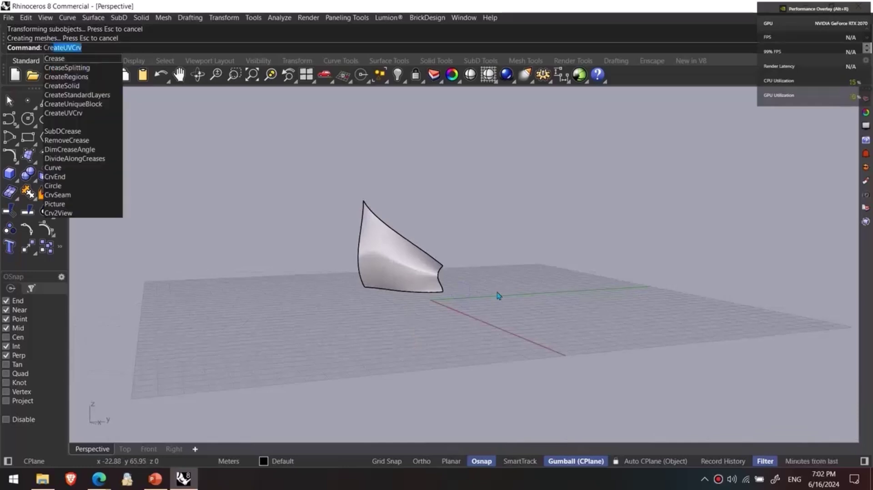
{"action": "key", "text": "Return"}
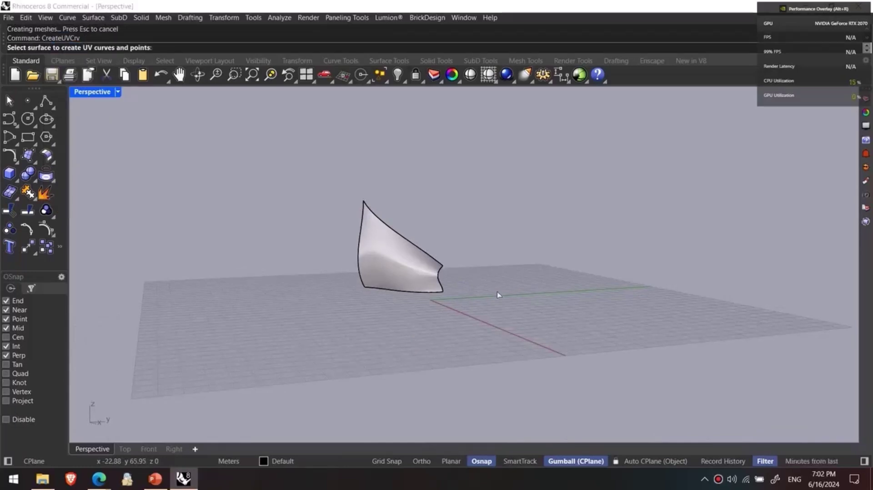
{"action": "key", "text": "alt+r"}
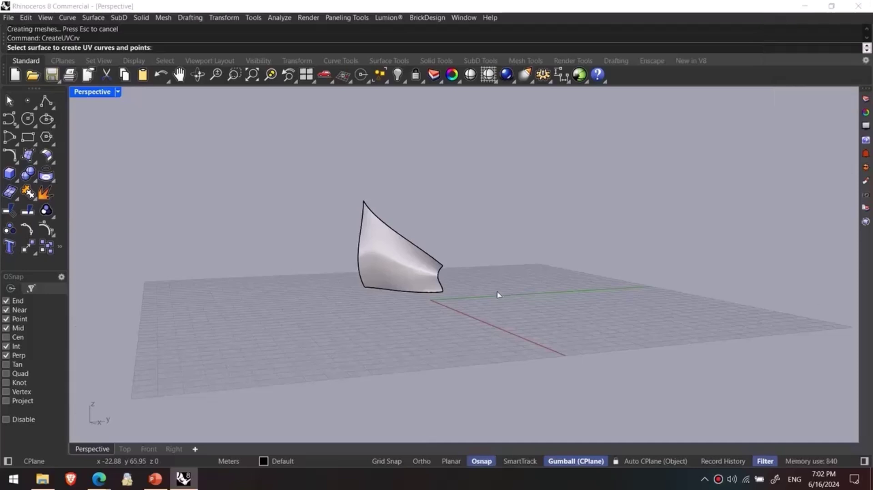
{"action": "right_click_drag", "start_coordinate": [498, 295], "coordinate": [540, 308]}
{"action": "left_click", "coordinate": [436, 291]}
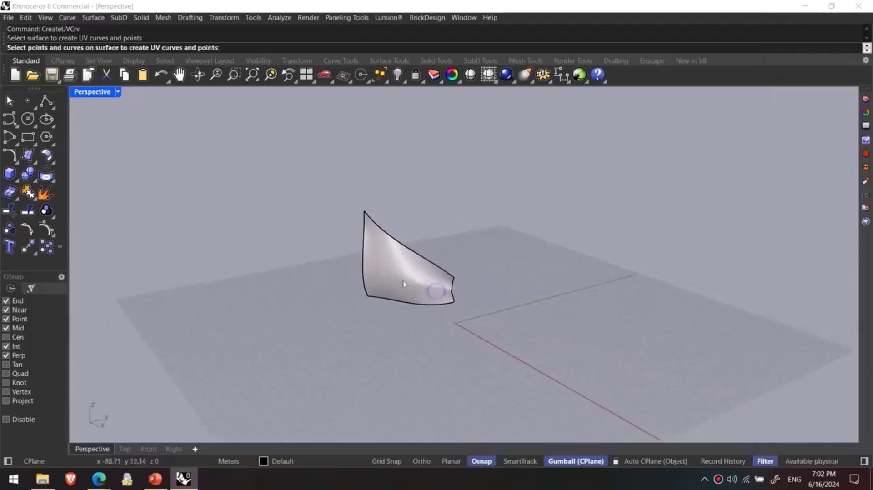
{"action": "key", "text": "Return"}
{"action": "right_click_drag", "start_coordinate": [443, 336], "coordinate": [464, 373]}
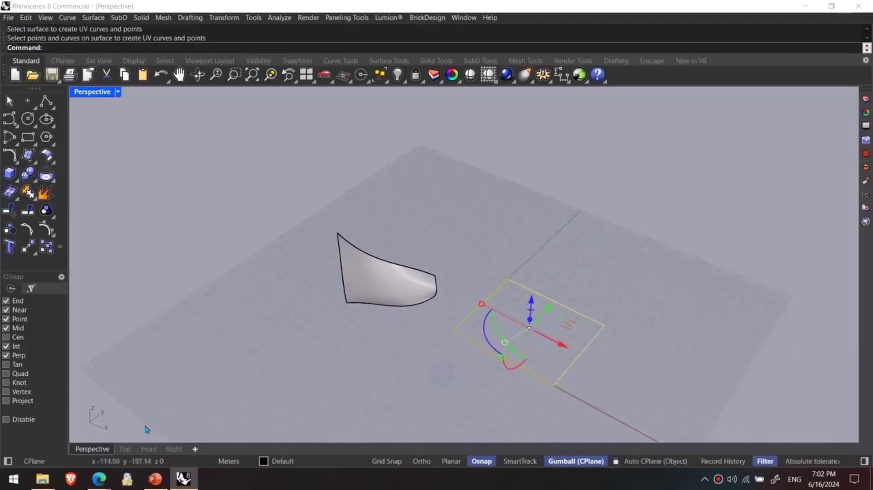
- In the Top view, draw a small circle inside the UV outline near its origin corner
{"action": "left_click", "coordinate": [125, 449]}
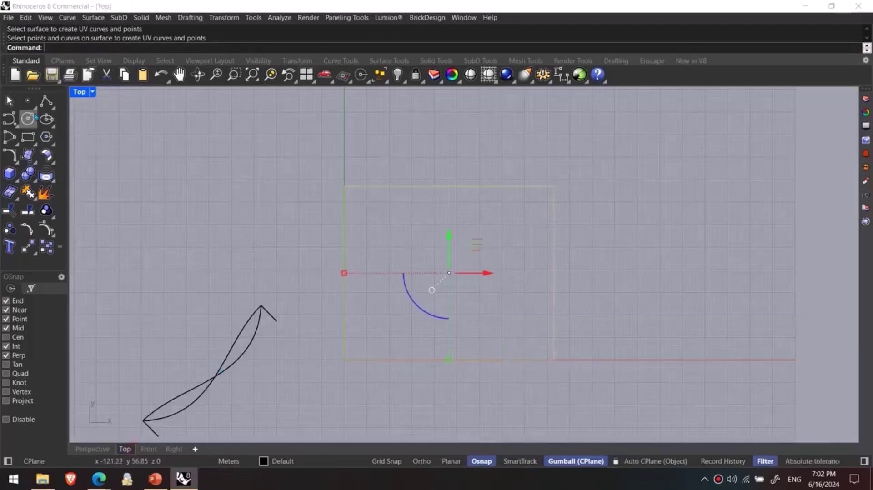
{"action": "left_click", "coordinate": [27, 119]}
{"action": "scroll", "coordinate": [364, 350], "scroll_direction": "up", "scroll_amount": 2}
{"action": "left_click", "coordinate": [368, 343]}
{"action": "left_click", "coordinate": [377, 336]}
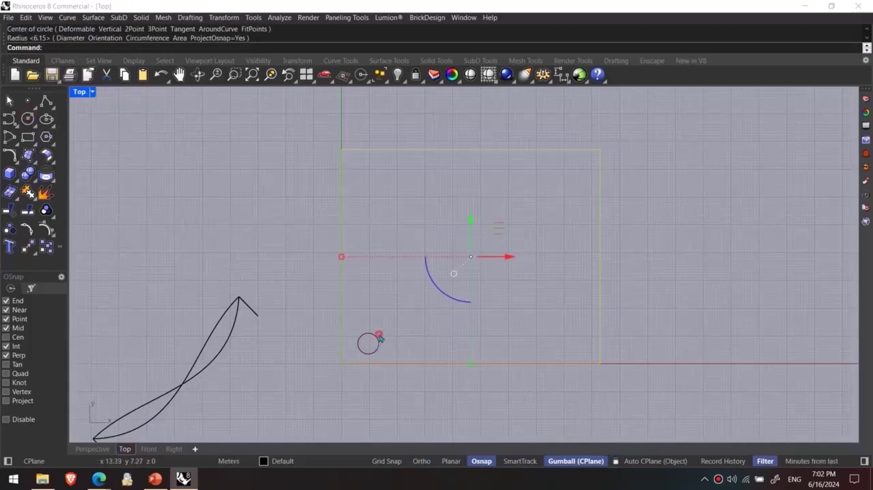
- Copy the small circle repeatedly to scattered positions across the UV outline with the gumball
{"action": "left_click_drag", "start_coordinate": [295, 283], "coordinate": [417, 375]}
{"action": "left_click_drag", "start_coordinate": [399, 319], "coordinate": [443, 294], "text": "alt"}
{"action": "left_click_drag", "start_coordinate": [444, 294], "coordinate": [423, 212], "text": "alt"}
{"action": "left_click_drag", "start_coordinate": [424, 213], "coordinate": [450, 169], "text": "alt"}
{"action": "left_click_drag", "start_coordinate": [450, 169], "coordinate": [530, 177], "text": "alt"}
{"action": "left_click_drag", "start_coordinate": [529, 177], "coordinate": [534, 269], "text": "alt"}
- Duplicate a group of four circles within the outline, scale one set smaller, and move the circle overlapping the outline's lower edge inside
{"action": "left_click_drag", "start_coordinate": [539, 278], "coordinate": [464, 205]}
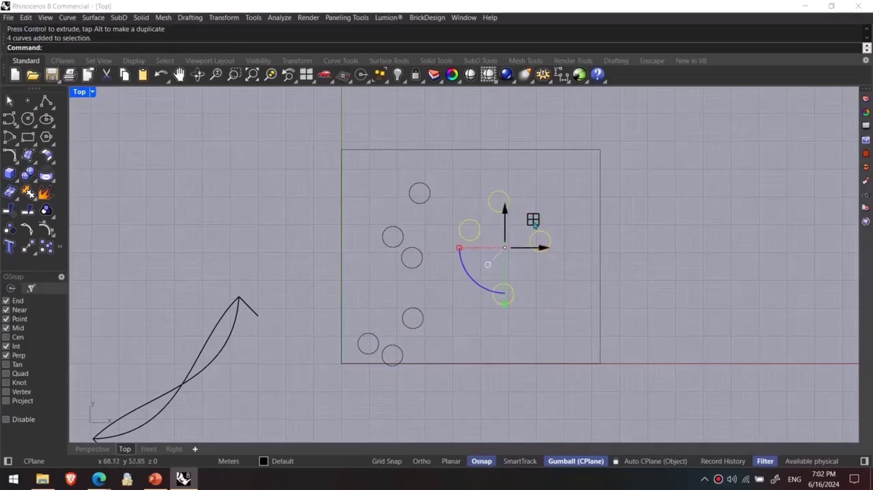
{"action": "left_click_drag", "start_coordinate": [537, 224], "coordinate": [529, 273], "text": "alt"}
{"action": "left_click_drag", "start_coordinate": [452, 295], "coordinate": [532, 295], "text": "shift"}
{"action": "left_click_drag", "start_coordinate": [404, 363], "coordinate": [383, 305]}
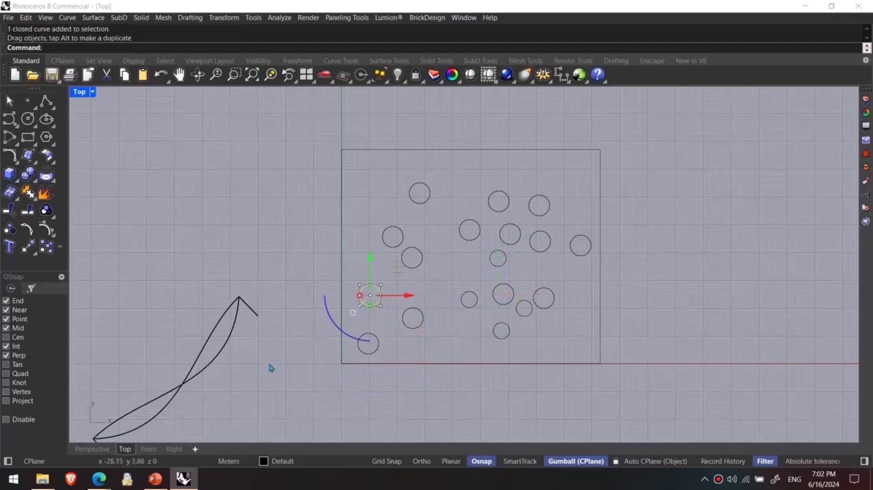
- In the Perspective view, apply the outline and all its circles to the curved surface with ApplyCrv
{"action": "left_click", "coordinate": [272, 367]}
{"action": "left_click", "coordinate": [92, 449]}
{"action": "left_click_drag", "start_coordinate": [626, 282], "coordinate": [447, 390]}
{"action": "type", "text": "App"}
{"action": "key", "text": "Return"}
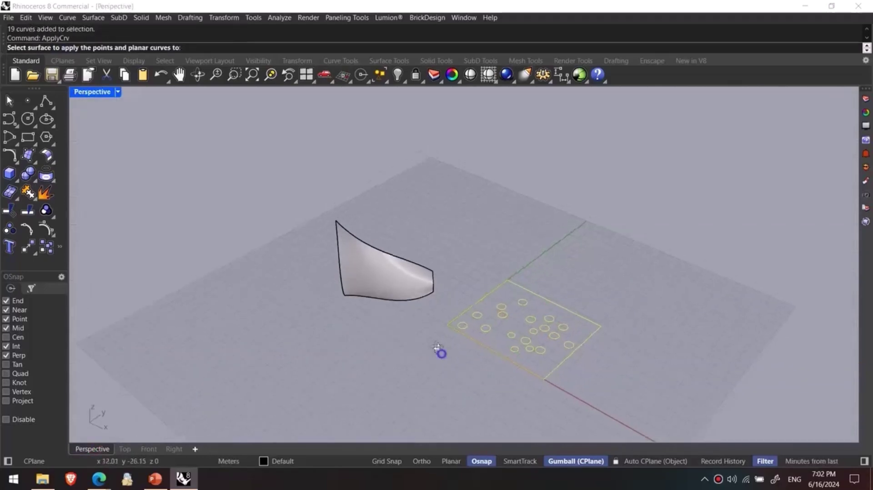
{"action": "left_click", "coordinate": [419, 279]}
- Examine how the applied circles follow and distort along the reshaped surface from several angles
{"action": "scroll", "coordinate": [419, 279], "scroll_direction": "up", "scroll_amount": 3}
{"action": "scroll", "coordinate": [426, 275], "scroll_direction": "up", "scroll_amount": 3}
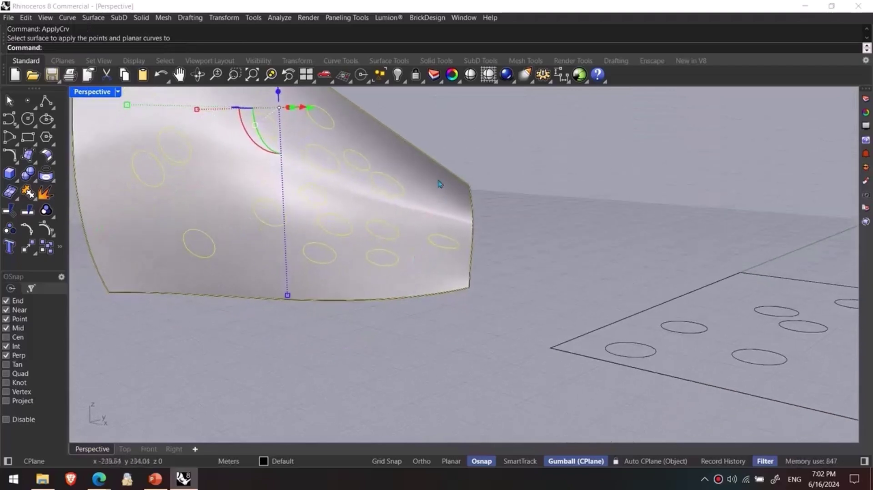
{"action": "right_click_drag", "start_coordinate": [431, 252], "coordinate": [507, 318], "text": "shift"}
{"action": "left_click", "coordinate": [575, 210]}
{"action": "right_click_drag", "start_coordinate": [359, 190], "coordinate": [462, 301], "text": "shift"}
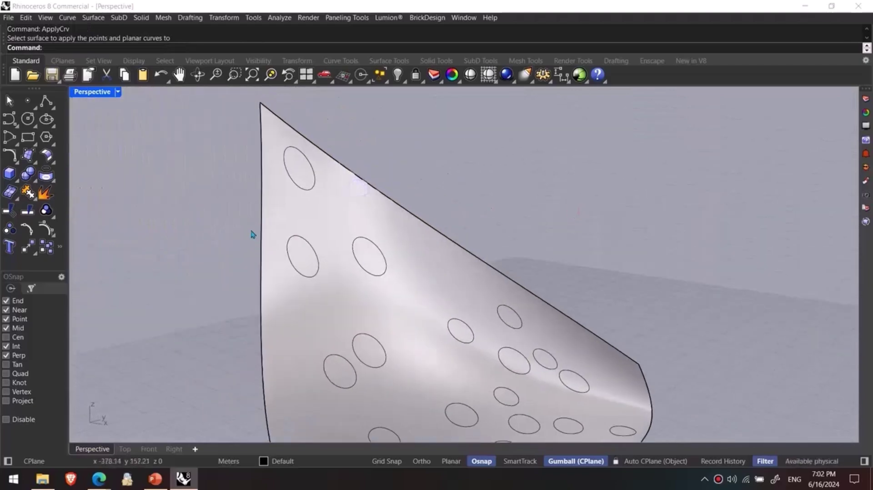
{"action": "right_click_drag", "start_coordinate": [252, 236], "coordinate": [310, 195]}
{"action": "right_click_drag", "start_coordinate": [384, 148], "coordinate": [496, 273]}
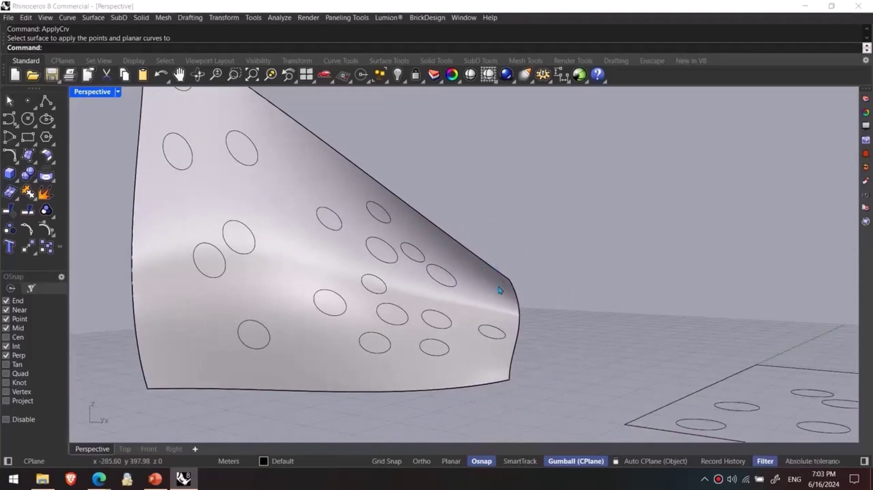
{"action": "right_click_drag", "start_coordinate": [499, 290], "coordinate": [461, 325]}
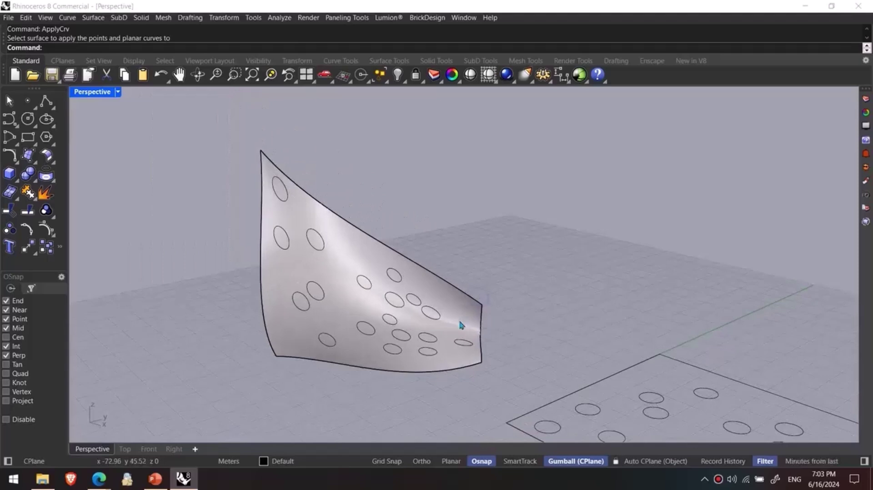
- Undo the curve application and the circle layout, and delete the remaining circle copy beside the original circle
{"action": "key", "text": "ctrl+z"}
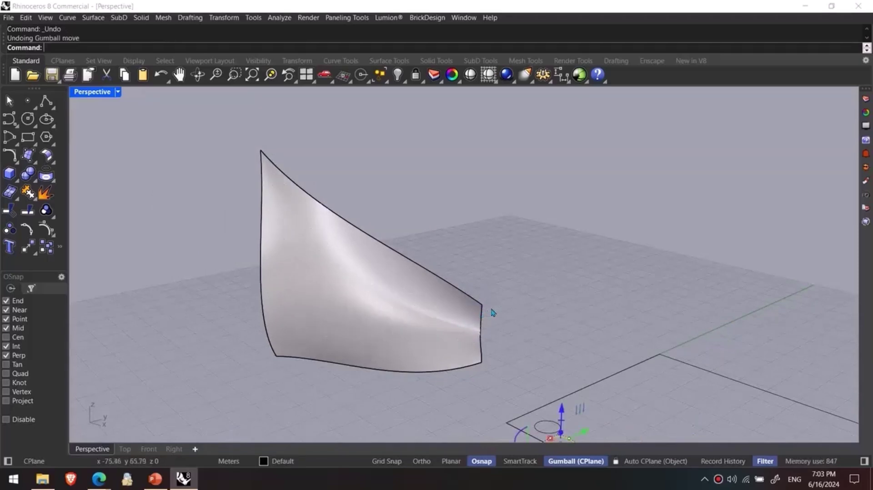
{"action": "right_click_drag", "start_coordinate": [493, 313], "coordinate": [549, 357]}
{"action": "key", "text": "Delete"}
{"action": "scroll", "coordinate": [574, 362], "scroll_direction": "up", "scroll_amount": 3}
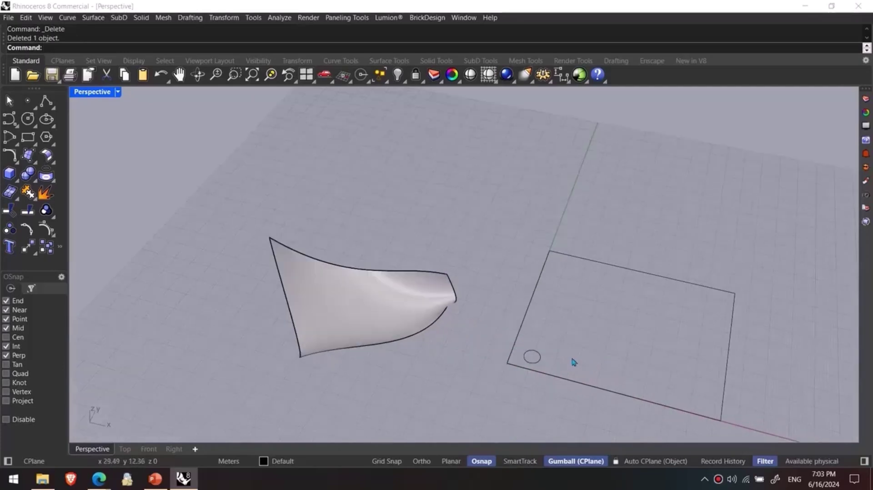
- Move the remaining circle slightly along X towards the UV outline's origin-side edge
{"action": "left_click", "coordinate": [537, 363]}
{"action": "left_click_drag", "start_coordinate": [566, 367], "coordinate": [561, 367]}
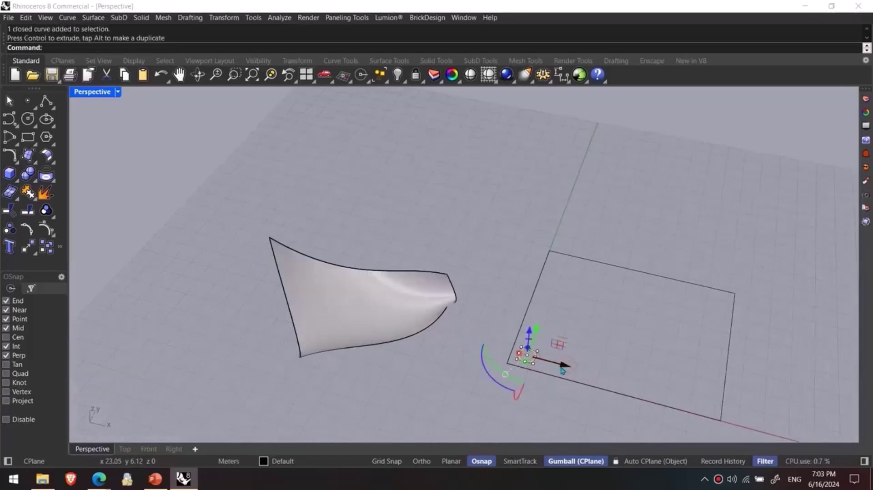
{"action": "left_click", "coordinate": [125, 449]}
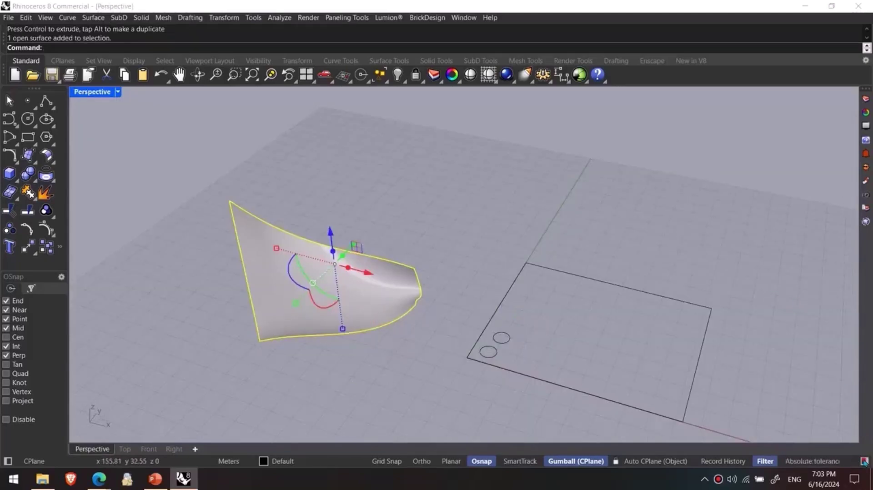
- Show the object properties and delete the second circle next to the one at the outline's origin corner
{"action": "key", "text": "F3"}
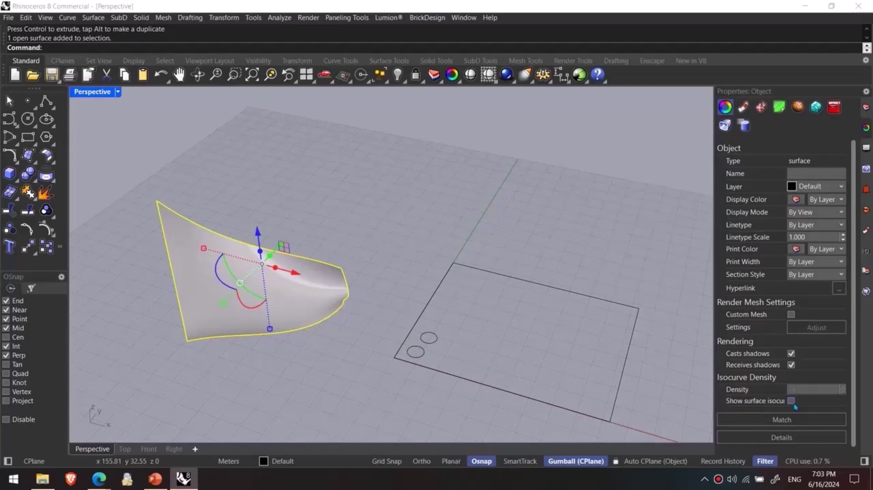
{"action": "left_click", "coordinate": [423, 351]}
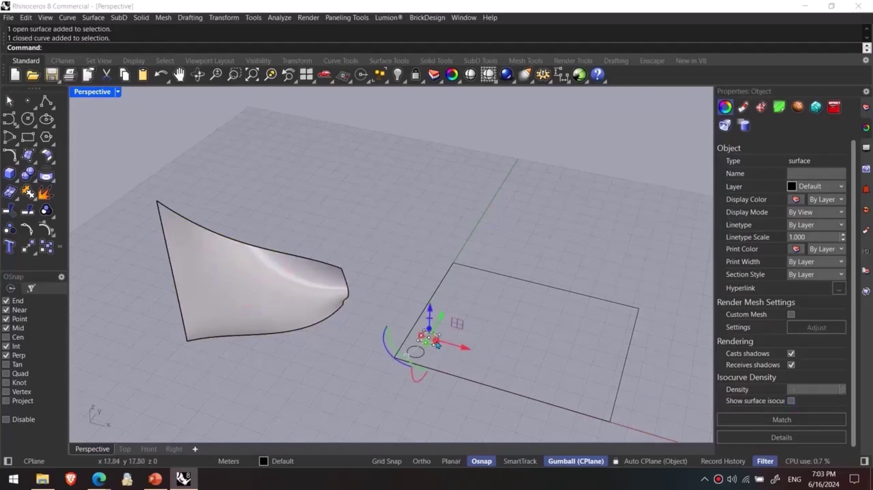
{"action": "key", "text": "Delete"}
- In the Top view, set up a rectangular array of the corner circle with 8 in X, 8 in Y and 1 in Z
{"action": "left_click", "coordinate": [124, 449]}
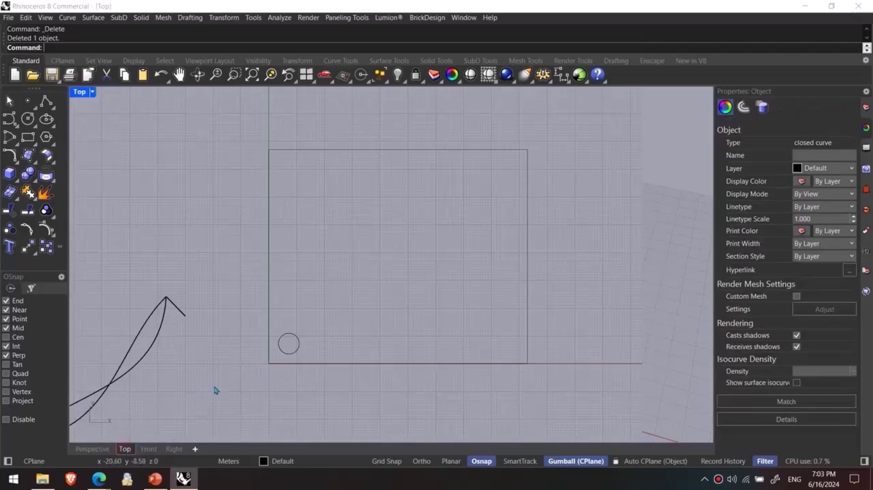
{"action": "left_click_drag", "start_coordinate": [226, 322], "coordinate": [338, 396]}
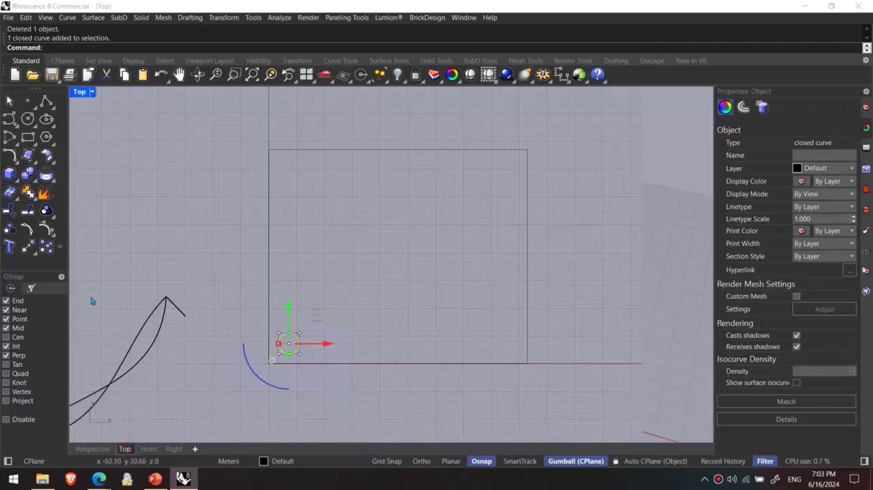
{"action": "left_click", "coordinate": [59, 247]}
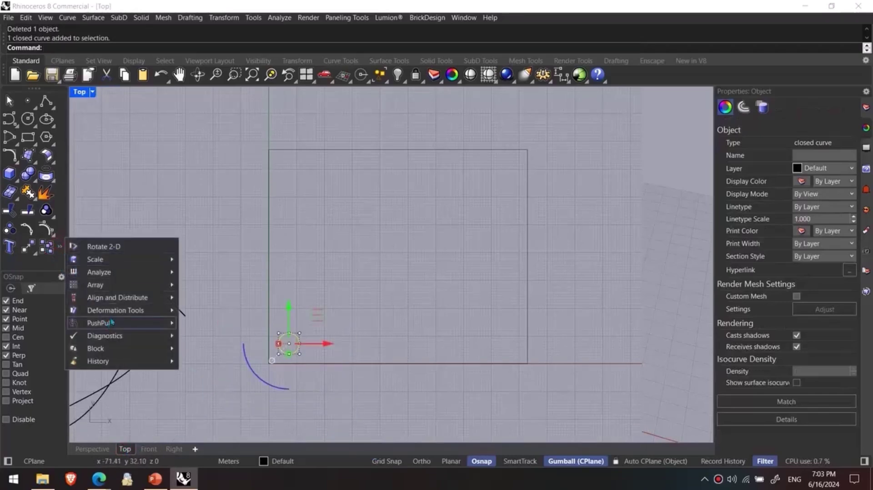
{"action": "mouse_move", "coordinate": [118, 284]}
{"action": "left_click", "coordinate": [208, 287]}
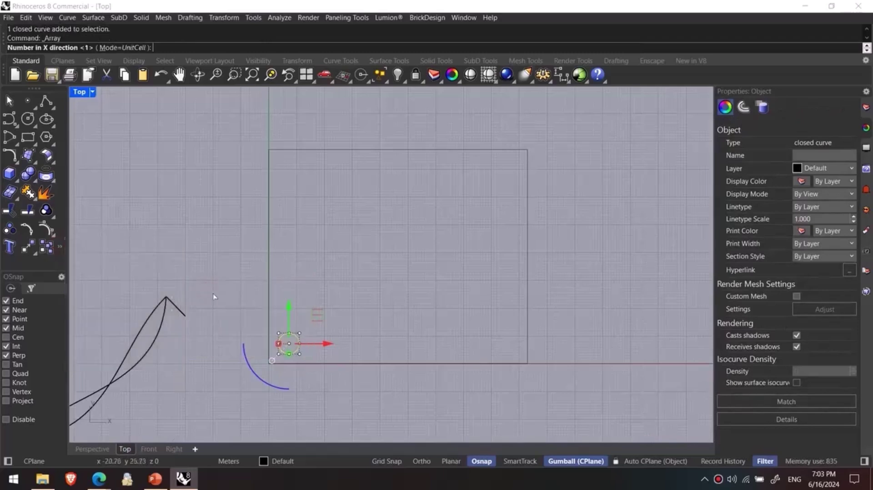
{"action": "type", "text": "8"}
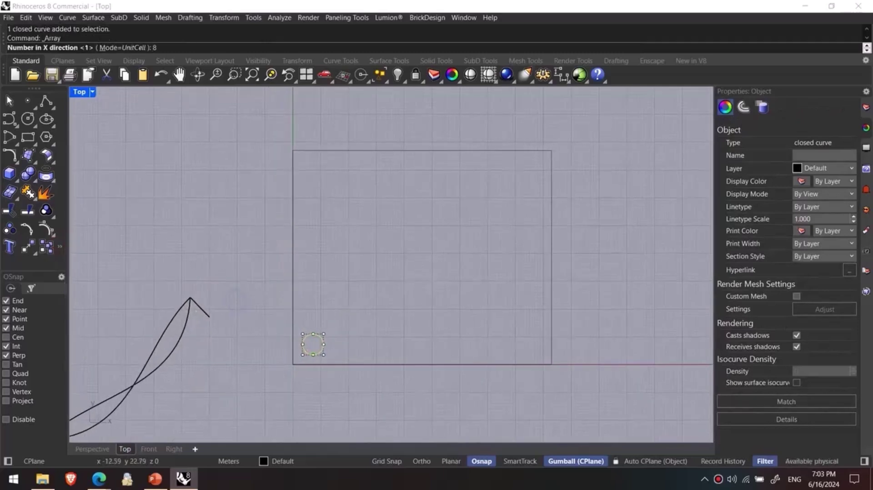
{"action": "key", "text": "Return"}
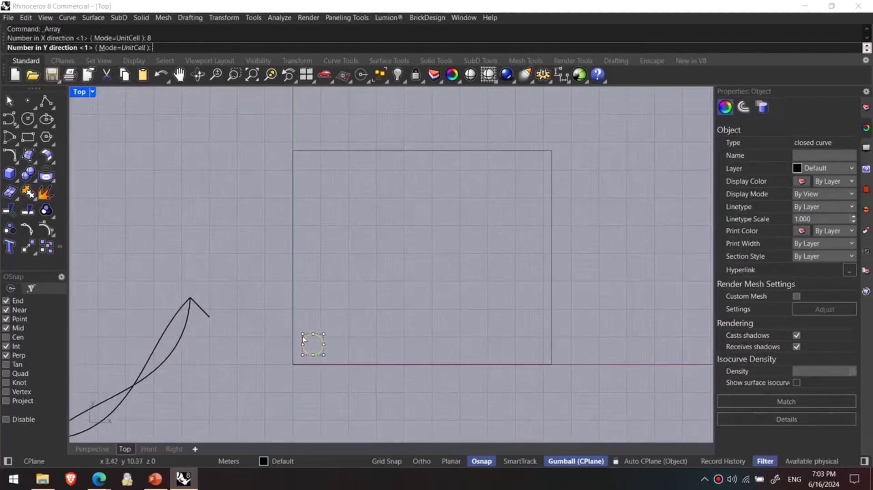
{"action": "type", "text": "8"}
{"action": "key", "text": "Return"}
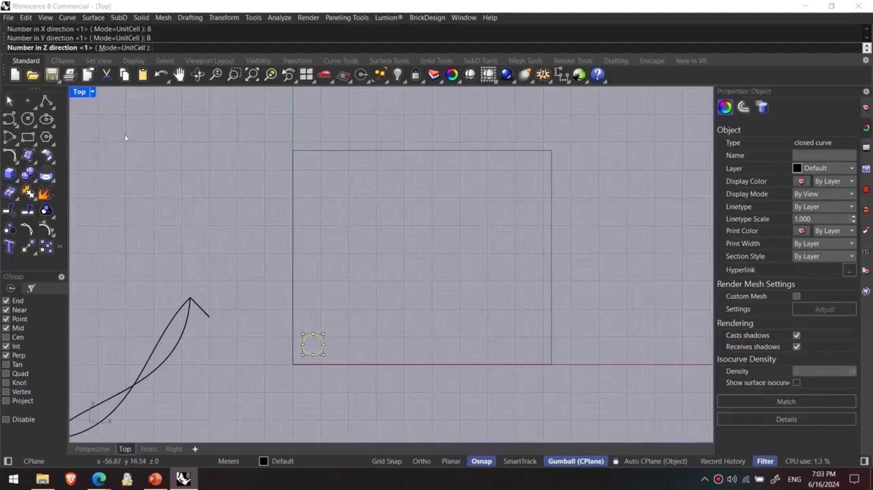
{"action": "key", "text": "Return"}
- Define the circle array's unit cell from the UV outline's origin corner to the corner circle, with about 11.01 X spacing and 7.27 Y spacing
{"action": "left_click", "coordinate": [293, 364]}
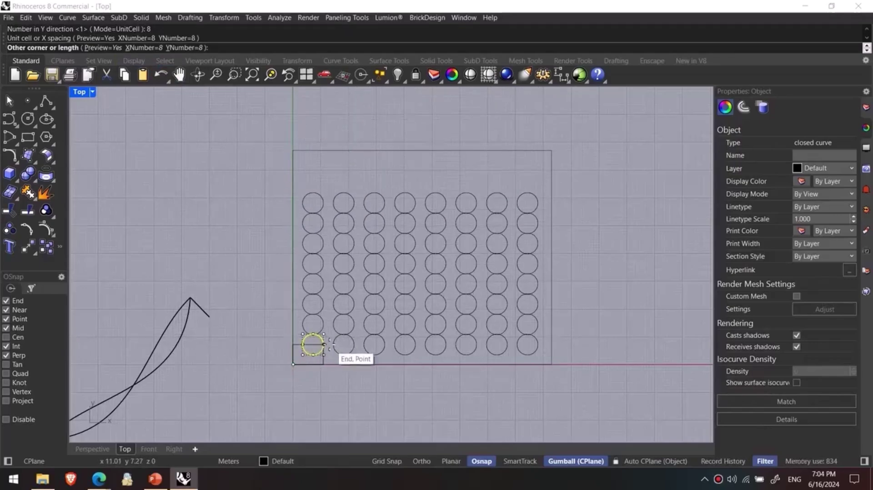
{"action": "scroll", "coordinate": [319, 348], "scroll_direction": "up", "scroll_amount": 5}
{"action": "scroll", "coordinate": [334, 339], "scroll_direction": "down", "scroll_amount": 5}
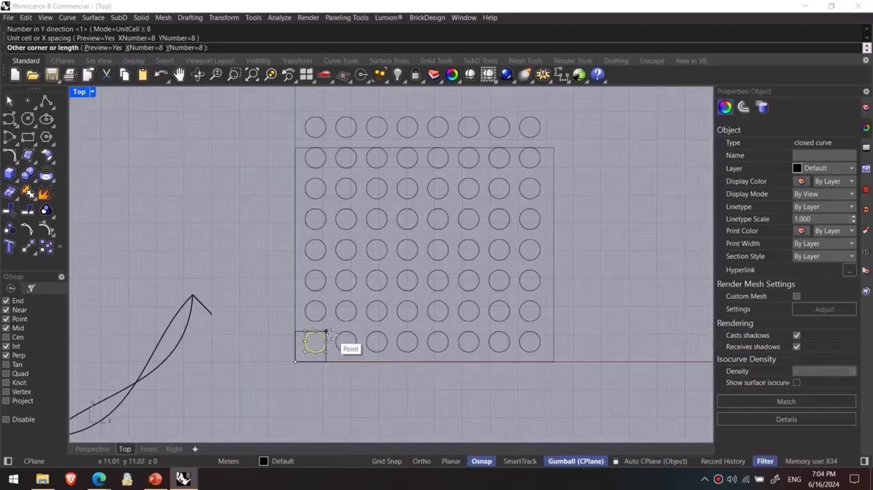
{"action": "left_click", "coordinate": [332, 341]}
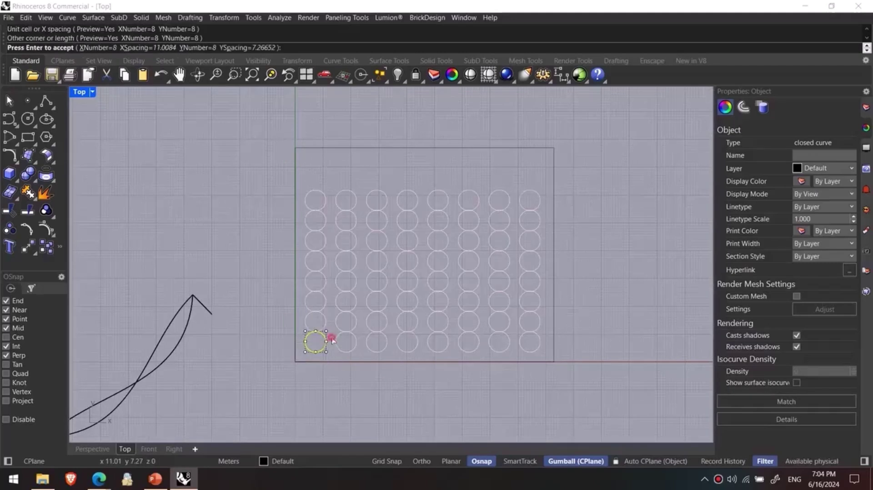
{"action": "scroll", "coordinate": [322, 214], "scroll_direction": "up", "scroll_amount": 1}
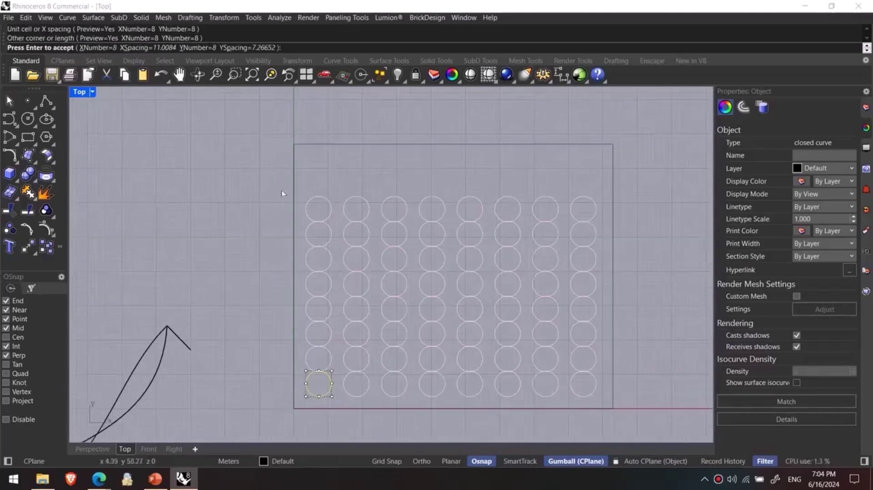
- Try Y spacings of 7.5, 8 and 8.2 for the circle array
{"action": "left_click", "coordinate": [247, 47]}
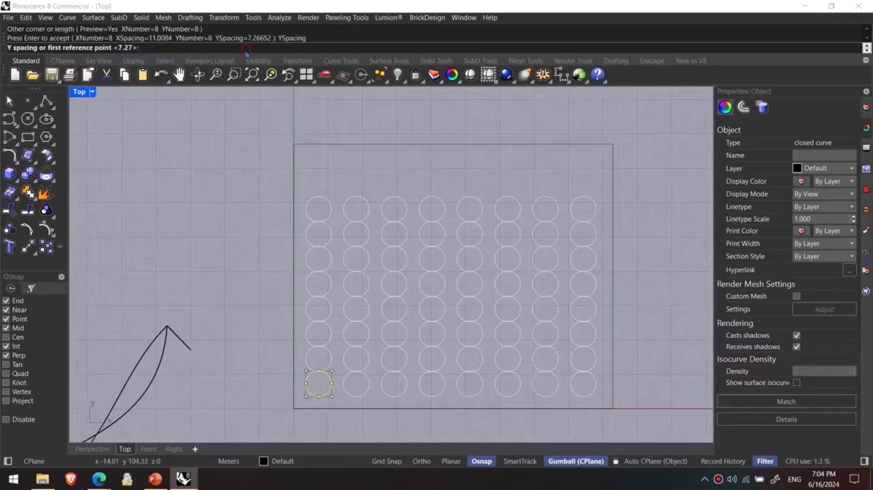
{"action": "type", "text": "7.5"}
{"action": "key", "text": "Return"}
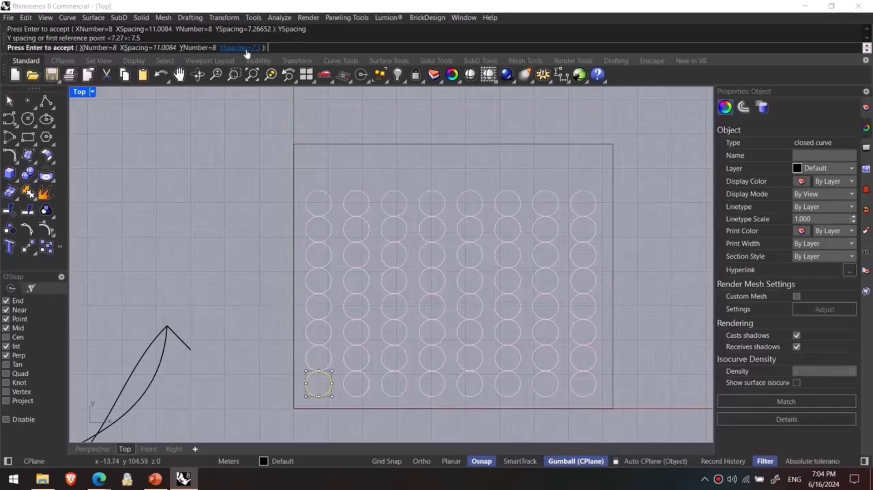
{"action": "left_click", "coordinate": [246, 48]}
{"action": "type", "text": "8"}
{"action": "key", "text": "Return"}
{"action": "left_click", "coordinate": [246, 48]}
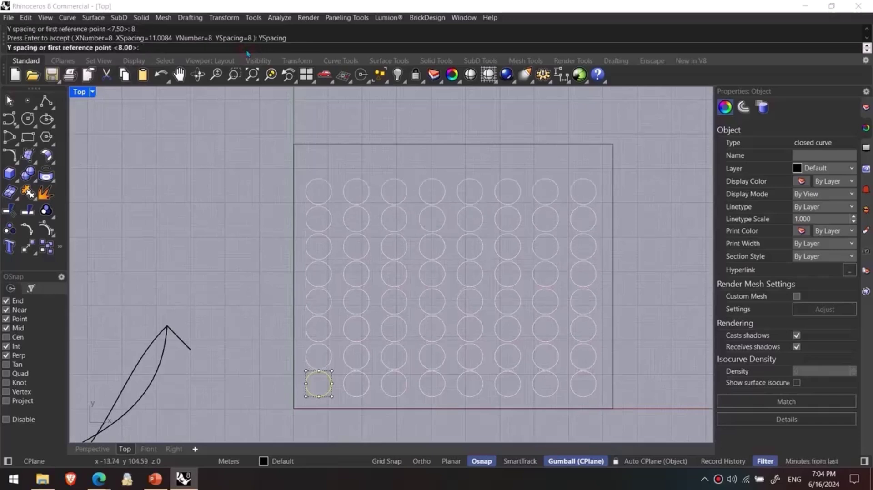
{"action": "type", "text": "8.2"}
{"action": "key", "text": "Return"}
- Set the array's Y spacing to 9 and complete the circle array inside the UV outline
{"action": "left_click", "coordinate": [245, 49]}
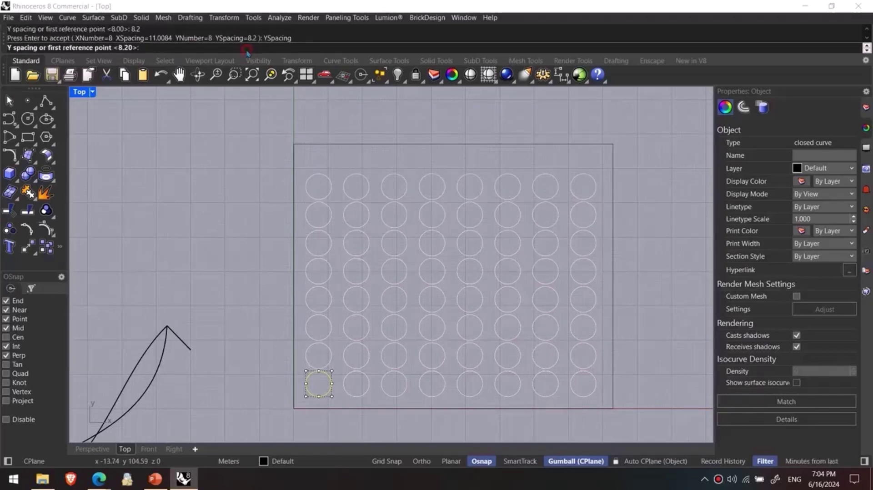
{"action": "type", "text": "9"}
{"action": "key", "text": "Return"}
{"action": "scroll", "coordinate": [291, 223], "scroll_direction": "down", "scroll_amount": 3}
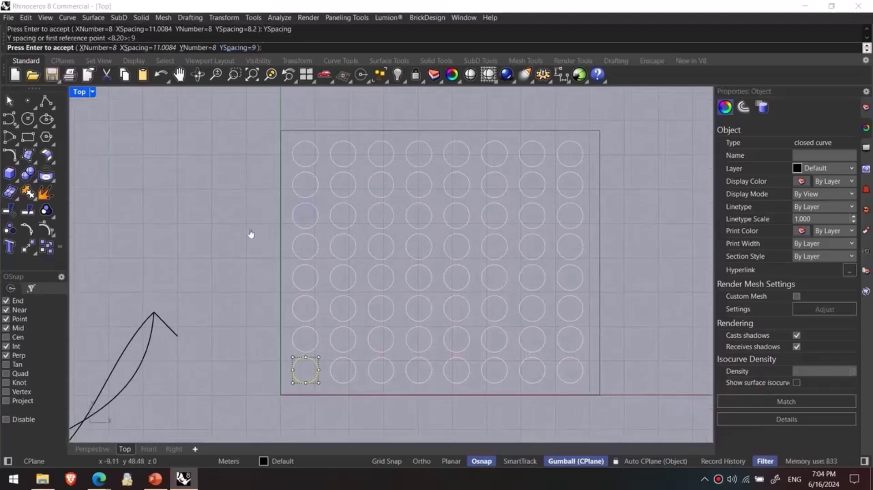
{"action": "key", "text": "Return"}
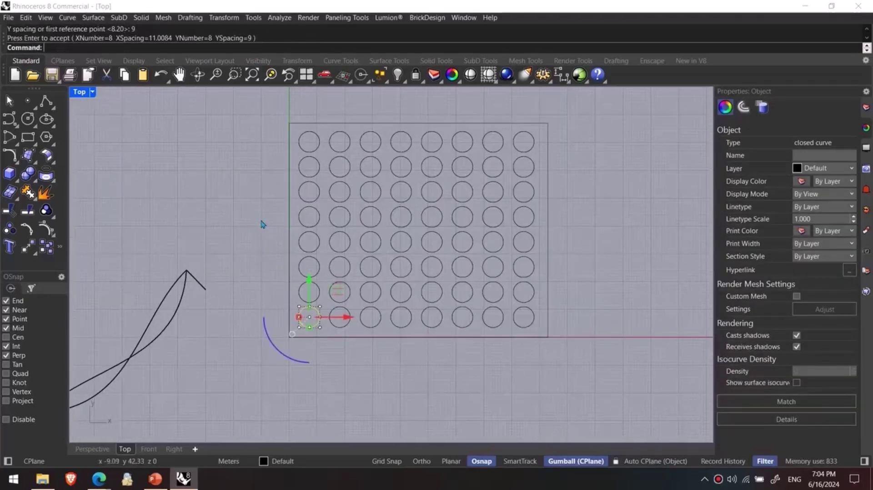
- Apply the UV outline and all the array circles to the curved surface with ApplyCrv in the Perspective view
{"action": "left_click", "coordinate": [261, 221]}
{"action": "right_click_drag", "start_coordinate": [291, 318], "coordinate": [312, 297]}
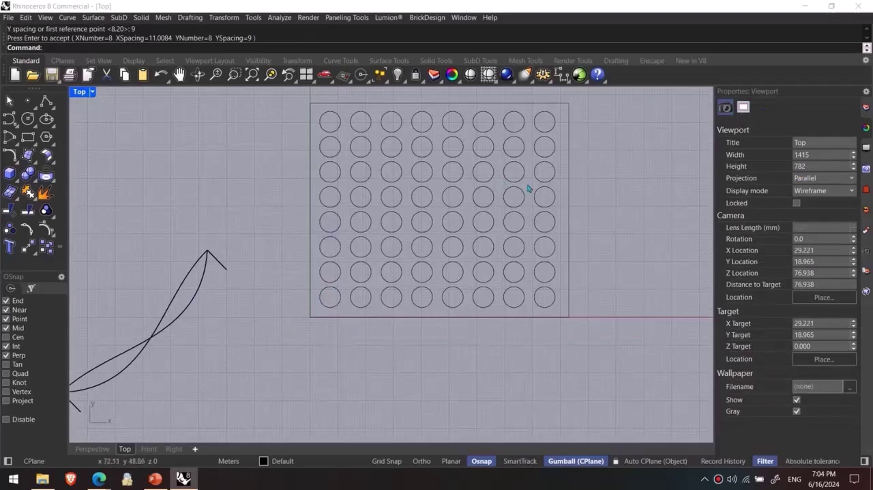
{"action": "right_click_drag", "start_coordinate": [526, 189], "coordinate": [524, 221]}
{"action": "left_click_drag", "start_coordinate": [594, 124], "coordinate": [285, 355]}
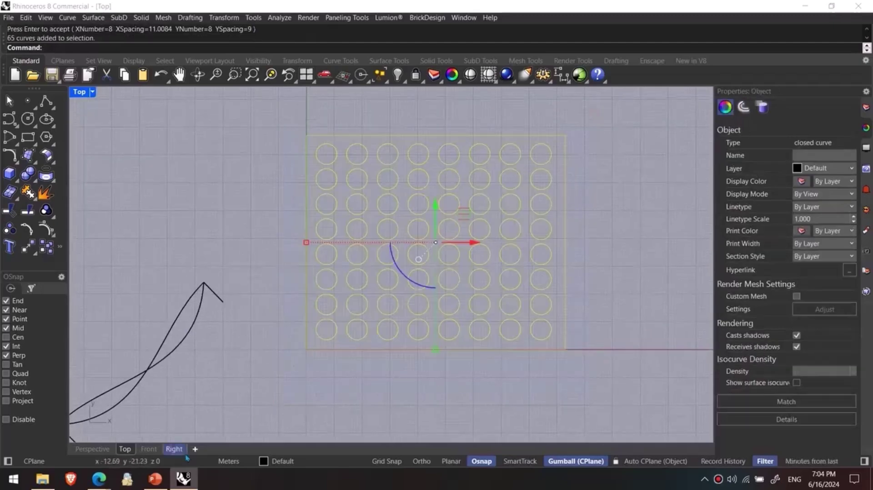
{"action": "left_click", "coordinate": [98, 451]}
{"action": "type", "text": "APplyCrv"}
{"action": "key", "text": "Return"}
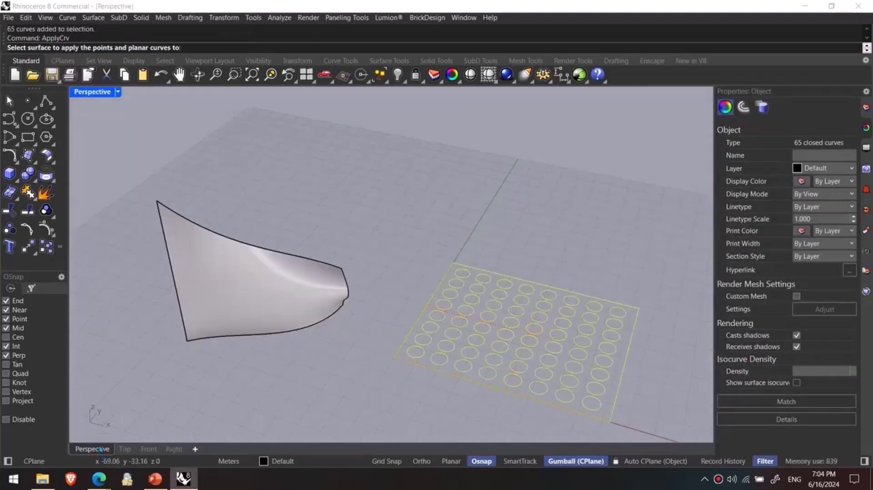
{"action": "left_click", "coordinate": [211, 313]}
{"action": "left_click", "coordinate": [231, 381]}
{"action": "right_click_drag", "start_coordinate": [230, 381], "coordinate": [209, 326]}
{"action": "scroll", "coordinate": [274, 241], "scroll_direction": "up", "scroll_amount": 2}
{"action": "scroll", "coordinate": [317, 253], "scroll_direction": "up", "scroll_amount": 3}
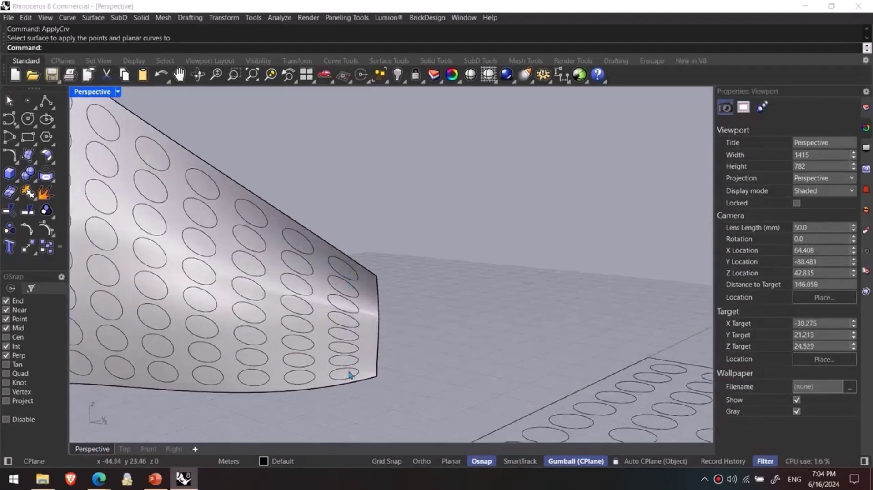
{"action": "scroll", "coordinate": [355, 370], "scroll_direction": "down", "scroll_amount": 5}
- Undo the curve application, the circle array, the UV outline and the move that tapered the surface
{"action": "key", "text": "ctrl+z"}
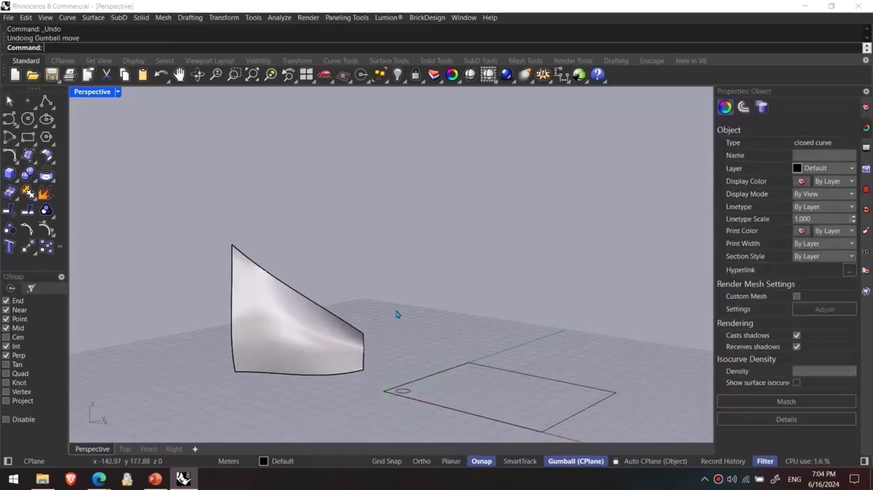
{"action": "left_click", "coordinate": [398, 313]}
{"action": "key", "text": "ctrl+z"}
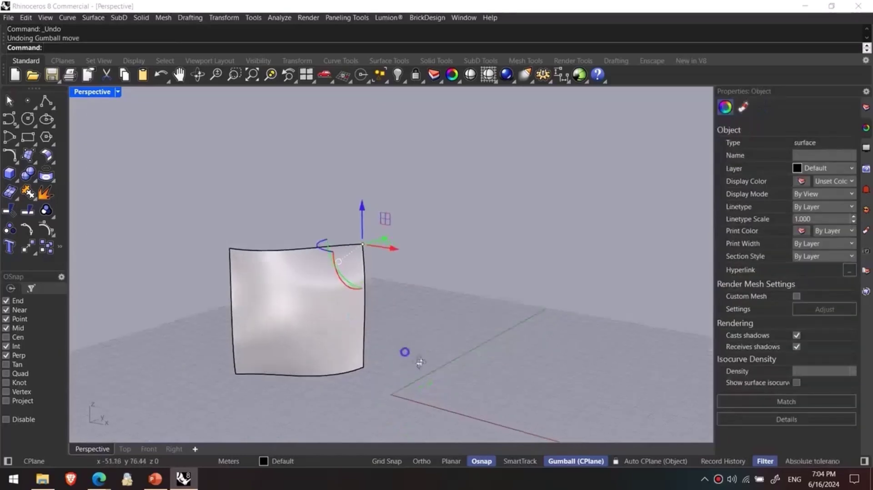
{"action": "scroll", "coordinate": [438, 376], "scroll_direction": "up", "scroll_amount": 1}
{"action": "left_click", "coordinate": [437, 375]}
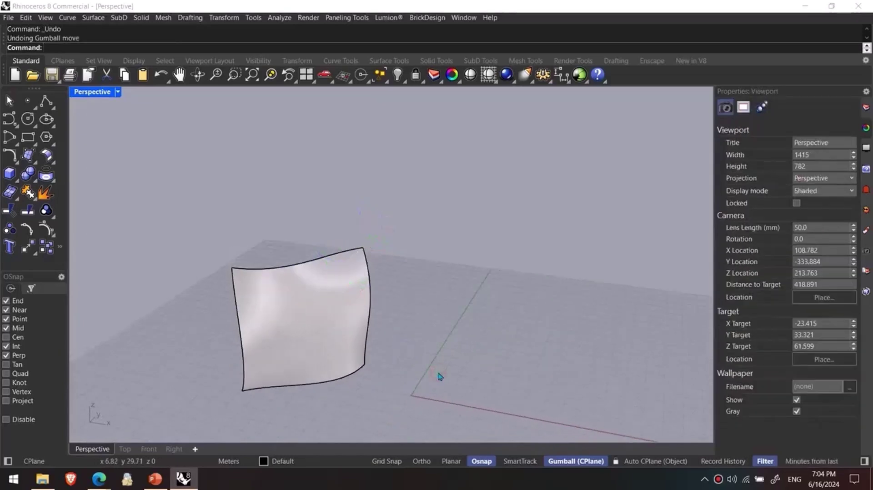
- Extract the surface's UV outline onto the XY plane with CreateUVCrv
{"action": "type", "text": "CreateUVCrv"}
{"action": "key", "text": "Return"}
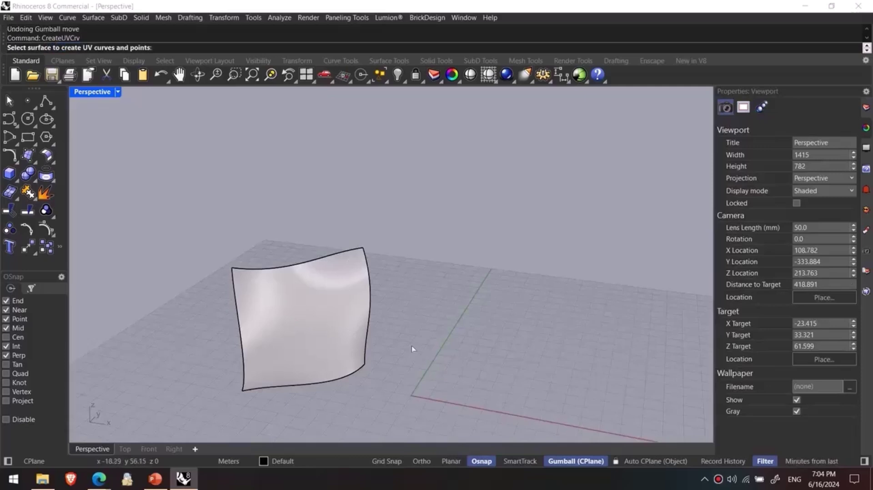
{"action": "left_click", "coordinate": [318, 316]}
{"action": "right_click", "coordinate": [357, 340]}
{"action": "right_click_drag", "start_coordinate": [358, 340], "coordinate": [368, 375]}
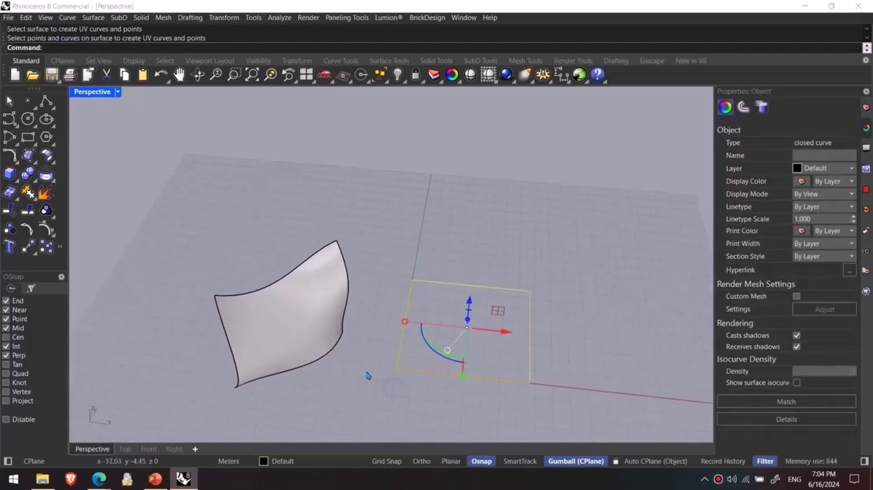
{"action": "left_click", "coordinate": [368, 376]}
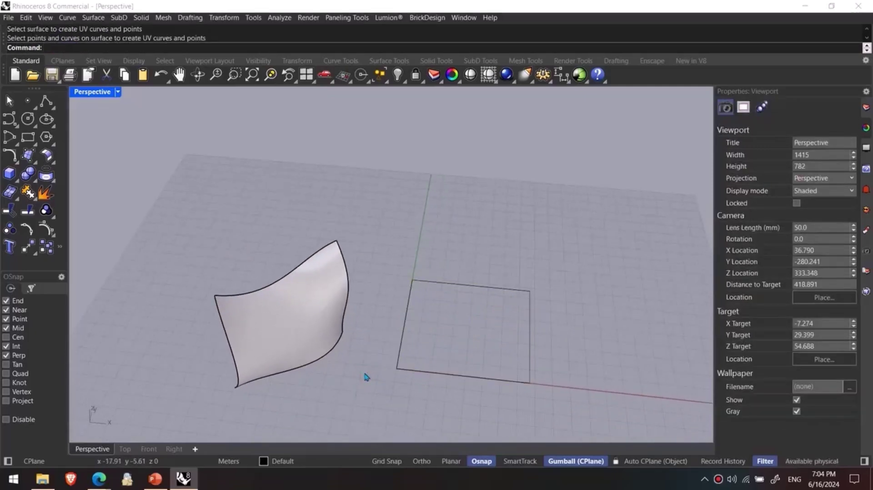
- In the Top view, draw a circle of about 10.6 m radius centred on the outline's upper edge and a slightly larger one inside the outline
{"action": "left_click", "coordinate": [27, 119]}
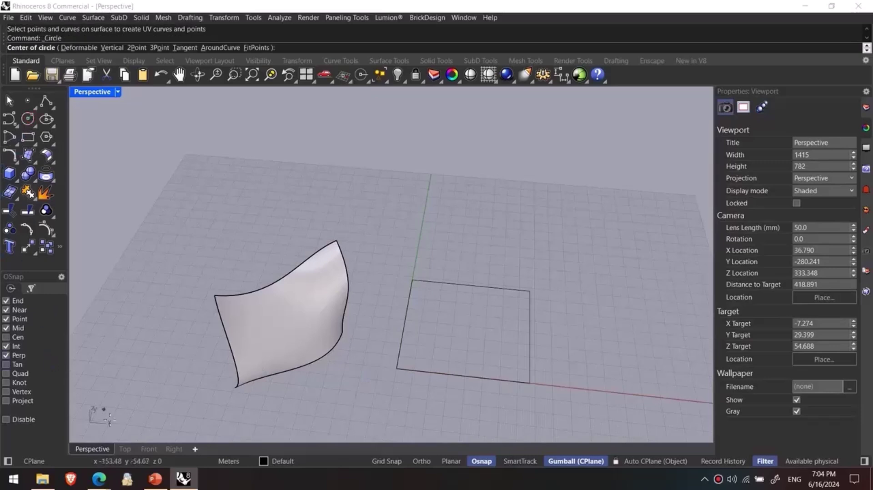
{"action": "left_click", "coordinate": [125, 449]}
{"action": "scroll", "coordinate": [384, 302], "scroll_direction": "down", "scroll_amount": 3}
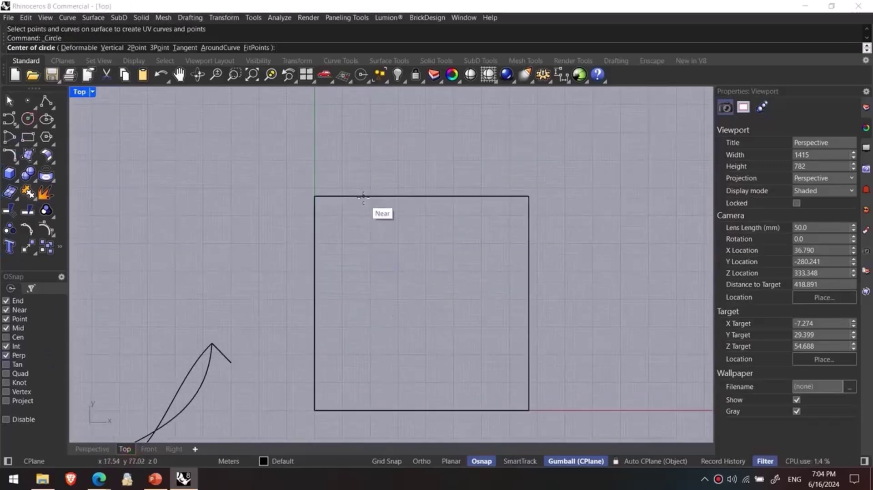
{"action": "left_click", "coordinate": [364, 197]}
{"action": "left_click", "coordinate": [393, 196]}
{"action": "right_click", "coordinate": [412, 255]}
{"action": "left_click", "coordinate": [432, 301]}
{"action": "left_click", "coordinate": [467, 303]}
- Draw a circle of about 4.7 m radius in the outline's upper-right area and a larger circle near its origin corner
{"action": "right_click", "coordinate": [483, 247]}
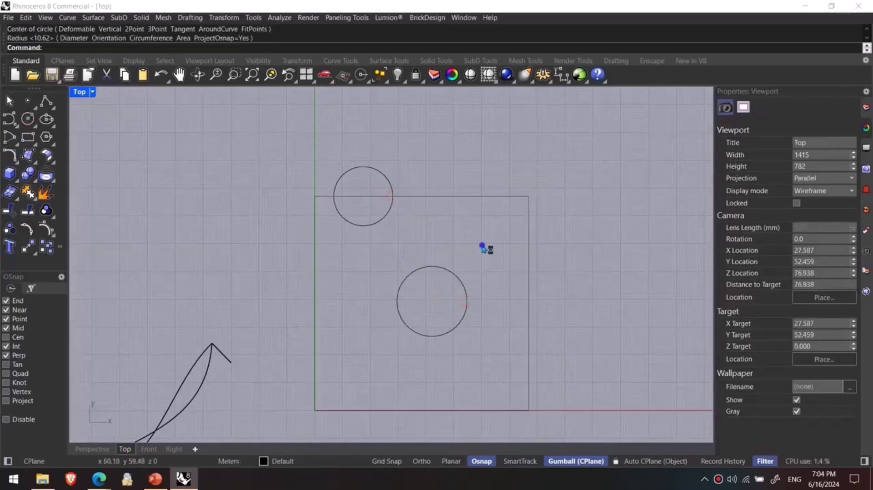
{"action": "left_click", "coordinate": [483, 242]}
{"action": "left_click", "coordinate": [496, 237]}
{"action": "right_click", "coordinate": [426, 358]}
{"action": "left_click", "coordinate": [351, 358]}
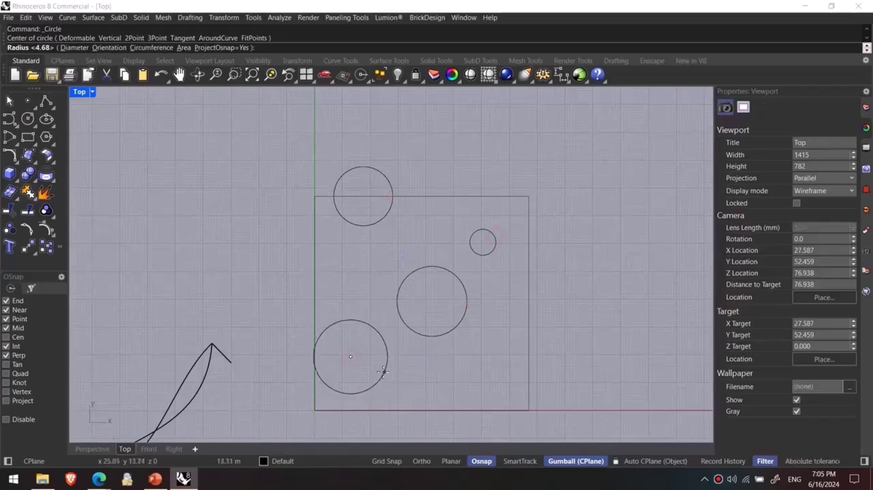
{"action": "left_click", "coordinate": [381, 373]}
- Apply the UV outline and the four circles to the surface with ApplyCrv in the Perspective view
{"action": "left_click", "coordinate": [92, 450]}
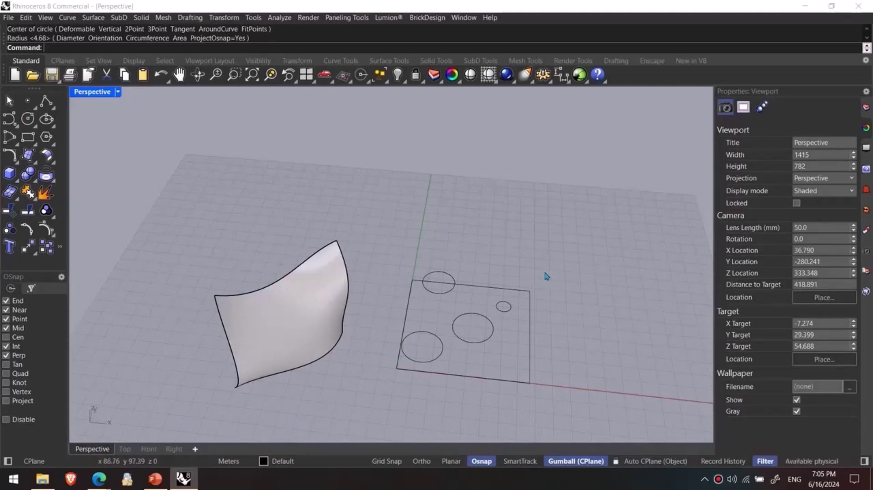
{"action": "type", "text": "ApplyCrv"}
{"action": "key", "text": "Return"}
{"action": "left_click_drag", "start_coordinate": [549, 250], "coordinate": [406, 384]}
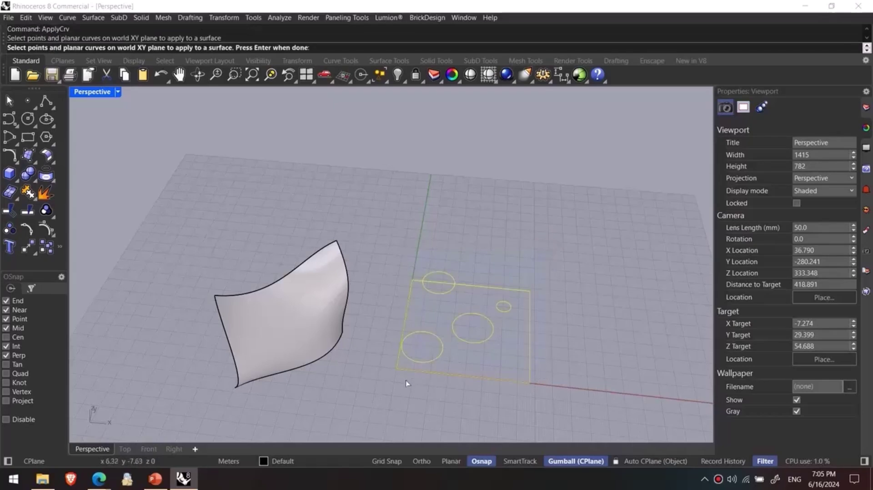
{"action": "key", "text": "Return"}
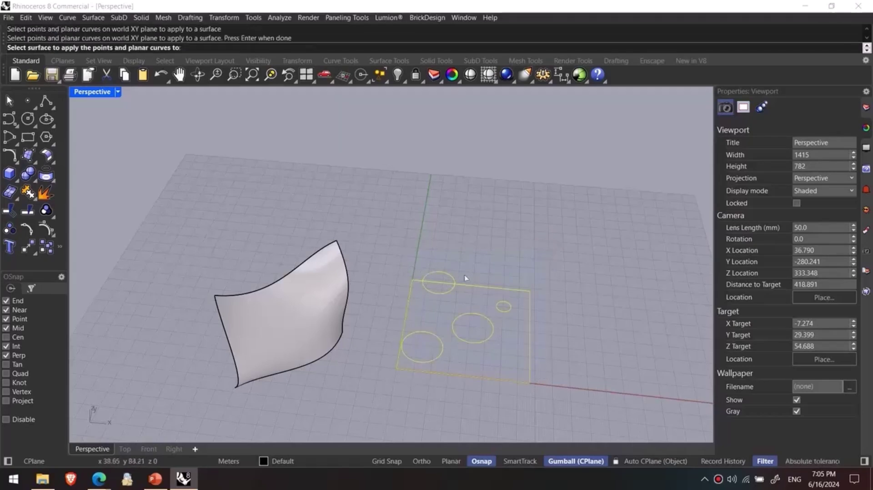
{"action": "right_click_drag", "start_coordinate": [294, 337], "coordinate": [274, 311]}
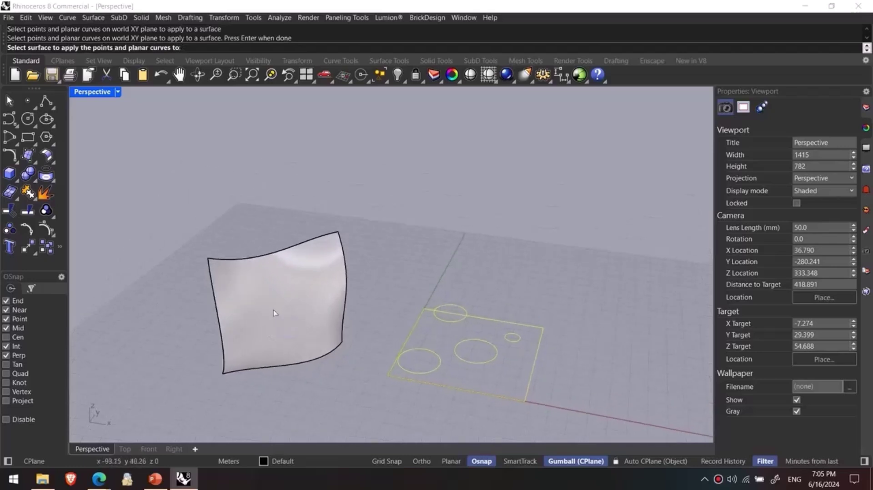
{"action": "left_click", "coordinate": [274, 310]}
{"action": "right_click_drag", "start_coordinate": [205, 396], "coordinate": [175, 358]}
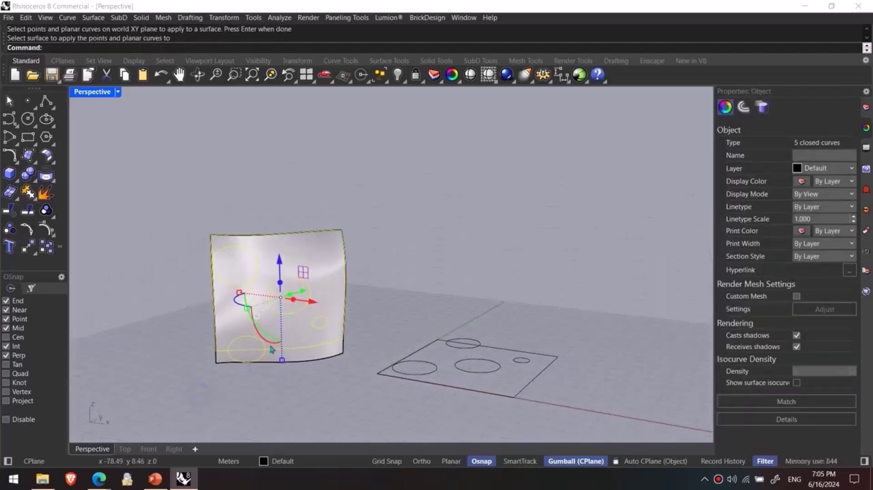
{"action": "left_click", "coordinate": [291, 406]}
{"action": "right_click_drag", "start_coordinate": [423, 390], "coordinate": [469, 439]}
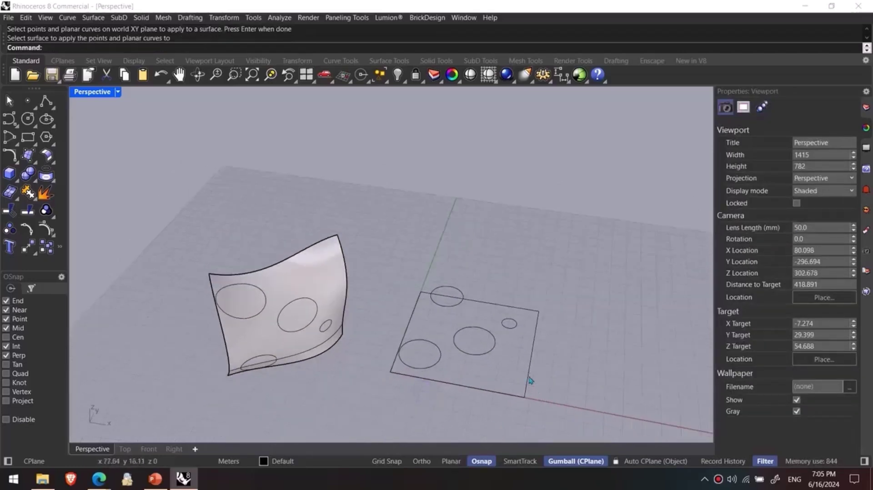
- Undo the curve application and the circle near the outline's origin corner
{"action": "left_click", "coordinate": [528, 376]}
{"action": "key", "text": "ctrl+z"}
{"action": "key", "text": "ctrl+z"}
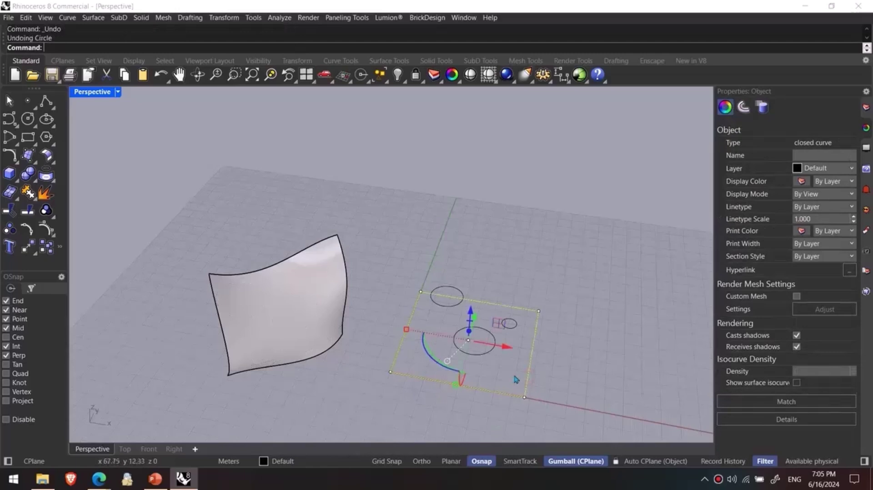
- Delete the rectangular UV outline around the remaining circles
{"action": "left_click", "coordinate": [536, 368]}
{"action": "left_click", "coordinate": [535, 332]}
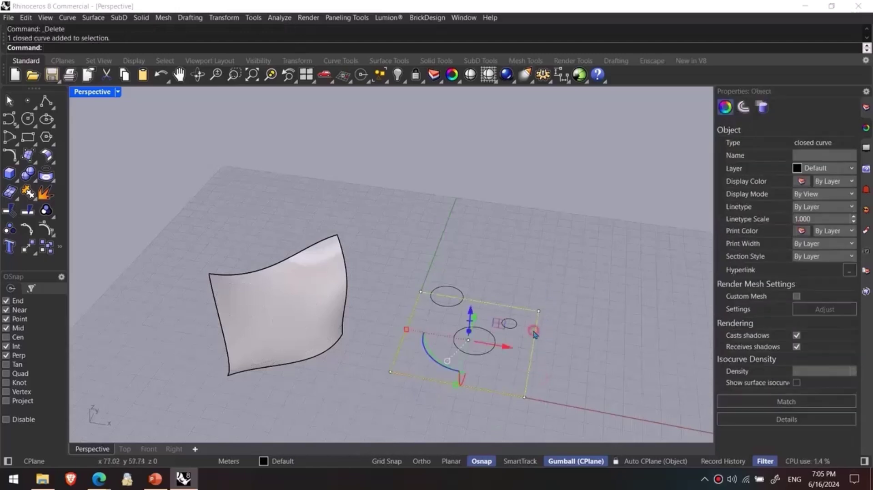
{"action": "key", "text": "Delete"}
- Apply the three remaining circles, without the UV outline, to the surface with ApplyCrv
{"action": "left_click_drag", "start_coordinate": [535, 276], "coordinate": [428, 377]}
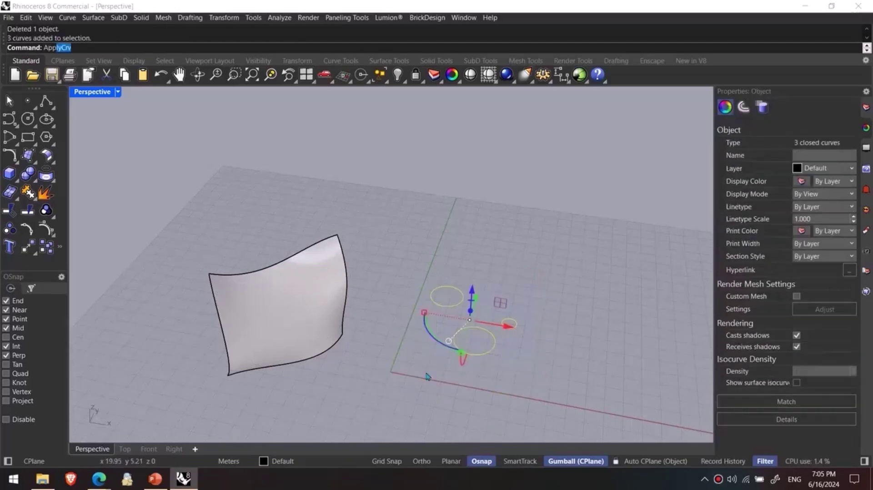
{"action": "key", "text": "Return"}
{"action": "left_click", "coordinate": [314, 323]}
{"action": "right_click_drag", "start_coordinate": [337, 386], "coordinate": [490, 344]}
- Create a BoundingBox outline around the three flat circles, using world coordinates, the cumulative option and curve output
{"action": "left_click_drag", "start_coordinate": [552, 267], "coordinate": [430, 407]}
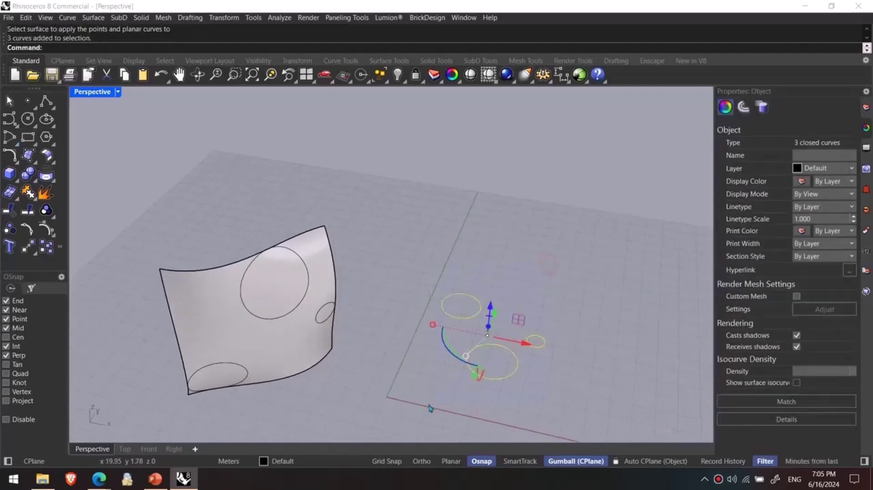
{"action": "type", "text": "Bou"}
{"action": "key", "text": "Return"}
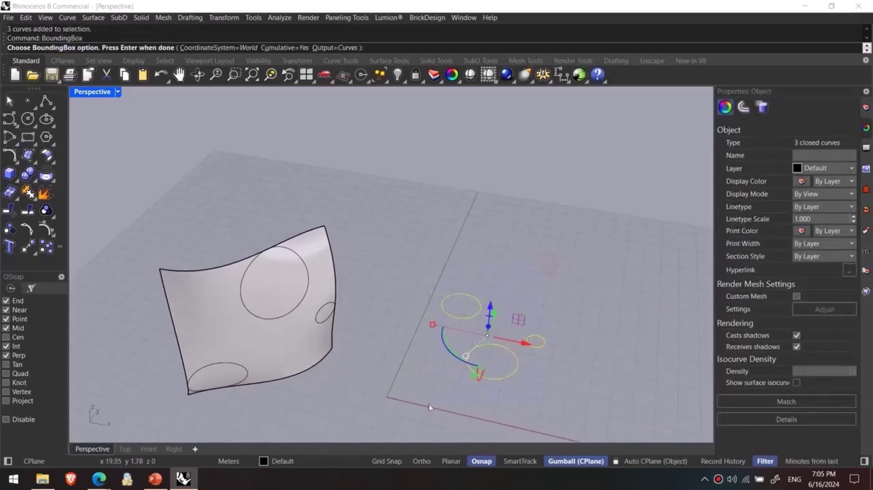
{"action": "key", "text": "Return"}
{"action": "left_click", "coordinate": [411, 402]}
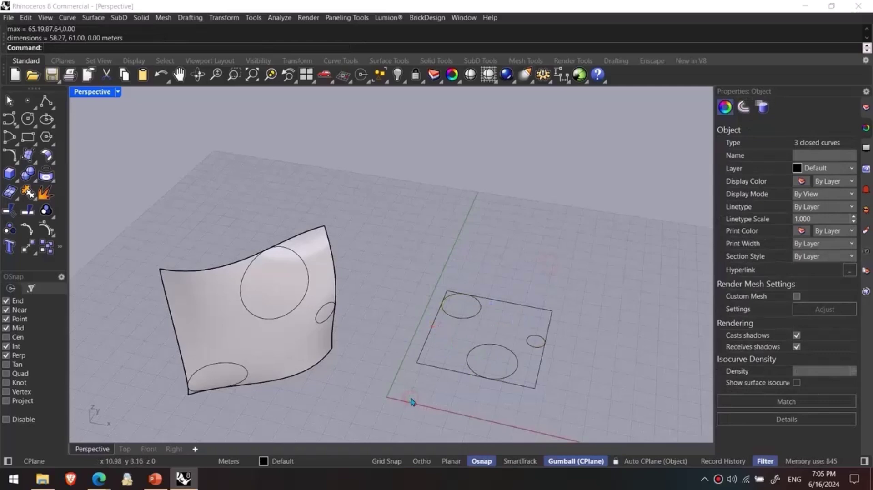
{"action": "right_click_drag", "start_coordinate": [368, 381], "coordinate": [261, 245]}
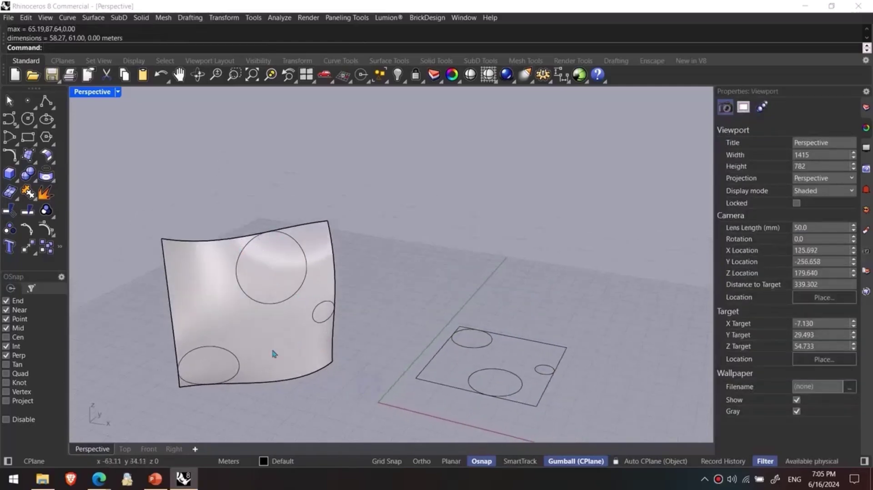
- Undo back to the UV outline containing two circles, and delete the circle crossing the outline's upper edge
{"action": "key", "text": "ctrl+z"}
{"action": "key", "text": "ctrl+z"}
{"action": "key", "text": "ctrl+z"}
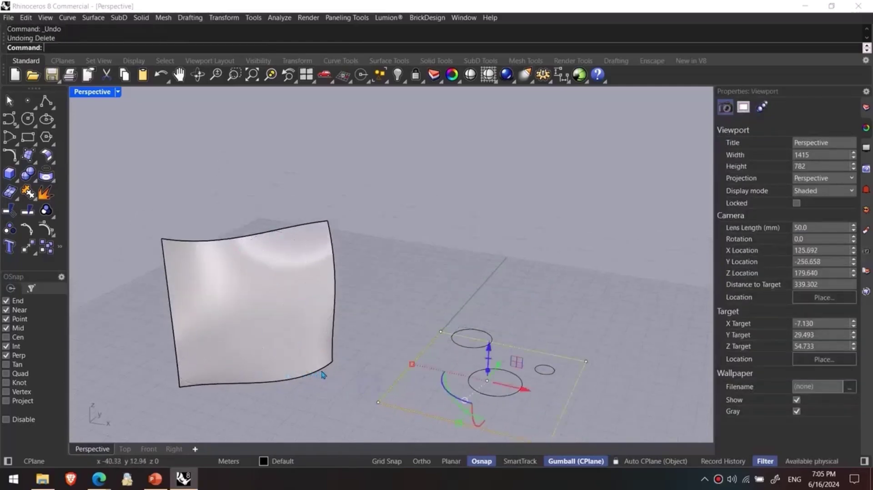
{"action": "left_click", "coordinate": [394, 322]}
{"action": "right_click_drag", "start_coordinate": [432, 273], "coordinate": [433, 250]}
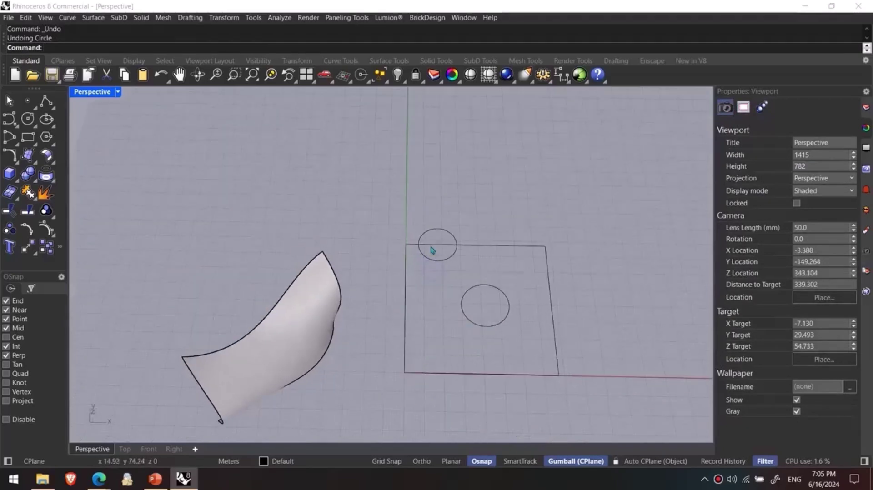
{"action": "left_click_drag", "start_coordinate": [416, 201], "coordinate": [475, 285]}
{"action": "key", "text": "Delete"}
- Duplicate the remaining circle along the X direction so that two equal circles sit side by side inside the UV outline
{"action": "left_click", "coordinate": [509, 306]}
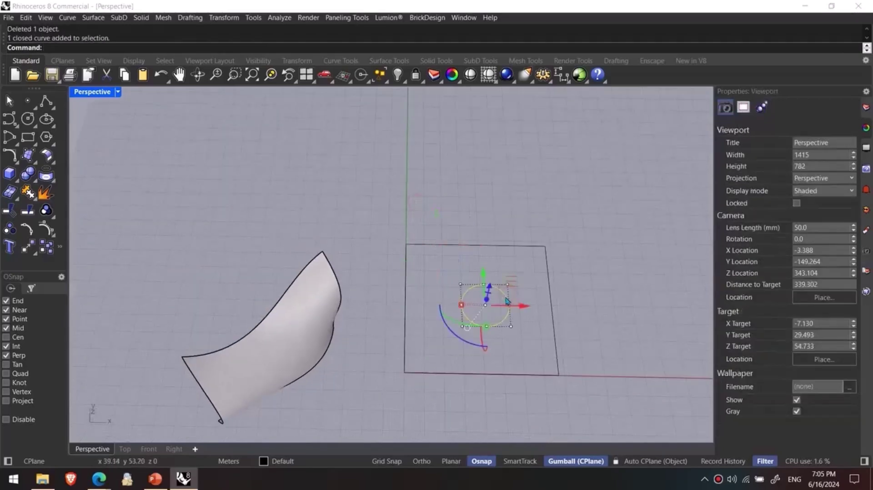
{"action": "left_click_drag", "start_coordinate": [526, 314], "coordinate": [542, 306]}
{"action": "key", "text": "alt"}
{"action": "left_click", "coordinate": [604, 319]}
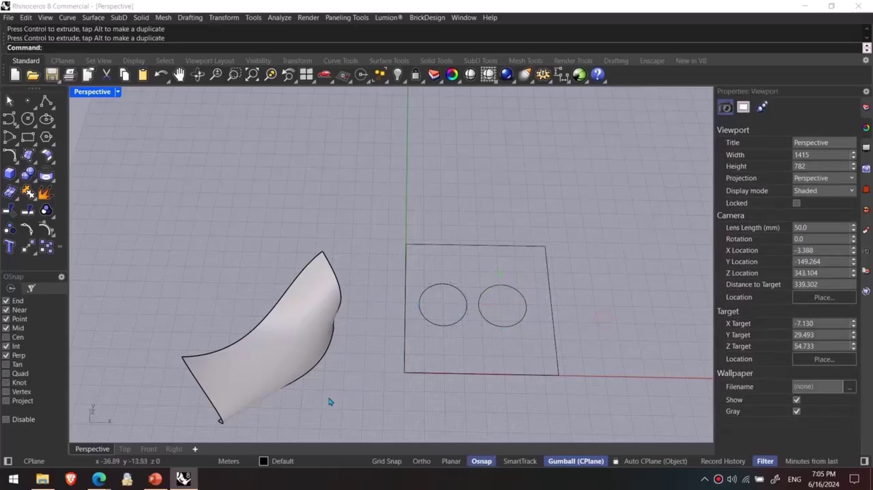
- Draw a sagging four-point curve on the surface with InterpCrvOnSrf, from its left edge to its right edge
{"action": "right_click_drag", "start_coordinate": [330, 402], "coordinate": [310, 370]}
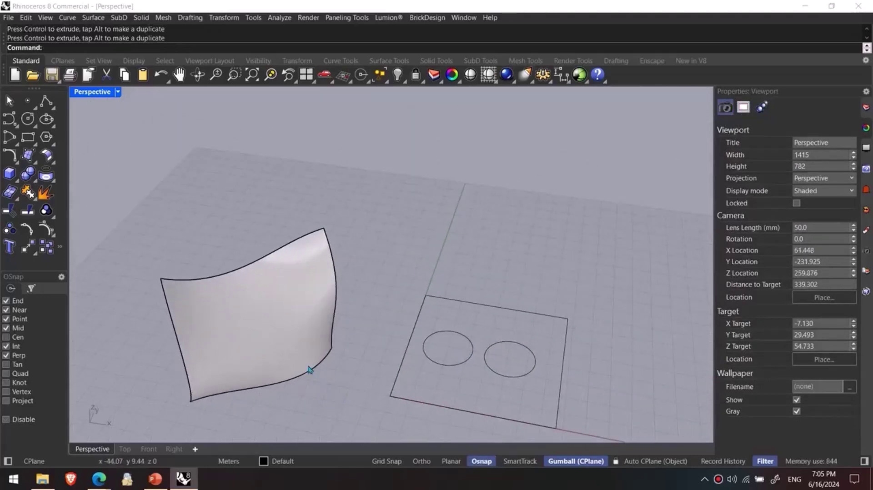
{"action": "type", "text": "InterpCrv"}
{"action": "left_click", "coordinate": [68, 67]}
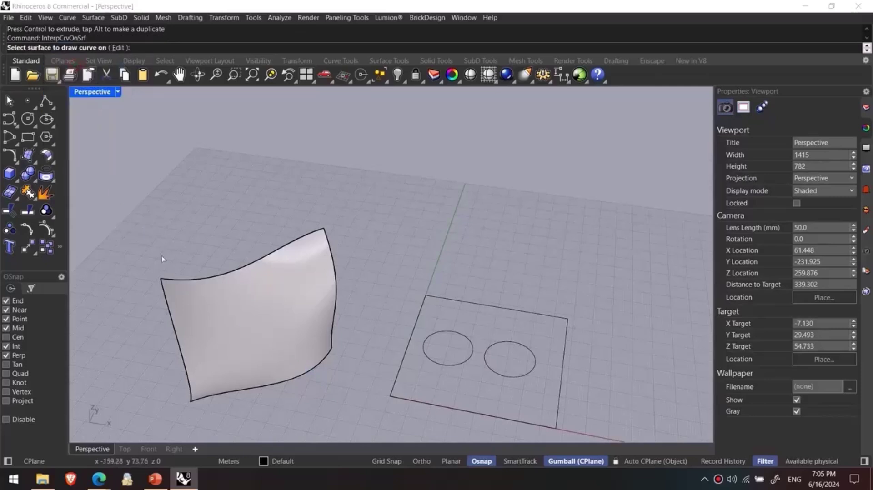
{"action": "left_click", "coordinate": [195, 339]}
{"action": "right_click_drag", "start_coordinate": [196, 342], "coordinate": [189, 314]}
{"action": "left_click", "coordinate": [168, 292]}
{"action": "left_click", "coordinate": [194, 314]}
{"action": "left_click", "coordinate": [249, 316]}
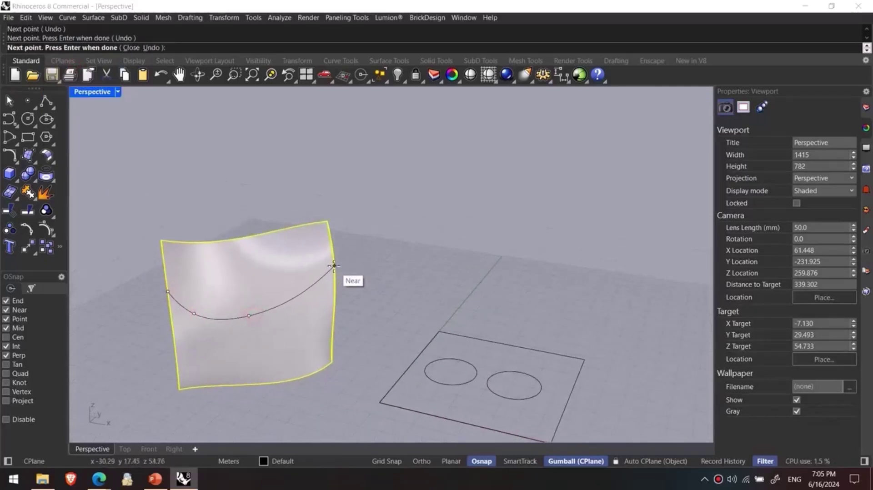
{"action": "left_click", "coordinate": [334, 266]}
{"action": "right_click", "coordinate": [334, 267]}
- Draw a second InterpCrvOnSrf curve below the first, through five points from the surface's right edge to its left edge
{"action": "right_click", "coordinate": [332, 306]}
{"action": "left_click", "coordinate": [334, 317]}
{"action": "left_click", "coordinate": [334, 317]}
{"action": "left_click", "coordinate": [300, 324]}
{"action": "left_click", "coordinate": [255, 327]}
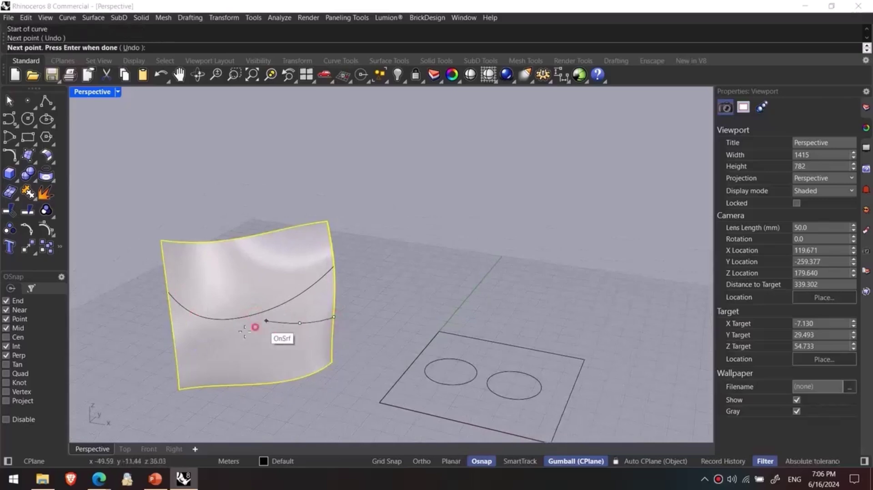
{"action": "left_click", "coordinate": [210, 337]}
{"action": "left_click", "coordinate": [177, 355]}
{"action": "right_click", "coordinate": [181, 358]}
{"action": "right_click_drag", "start_coordinate": [261, 384], "coordinate": [332, 306]}
{"action": "scroll", "coordinate": [314, 343], "scroll_direction": "up", "scroll_amount": 3}
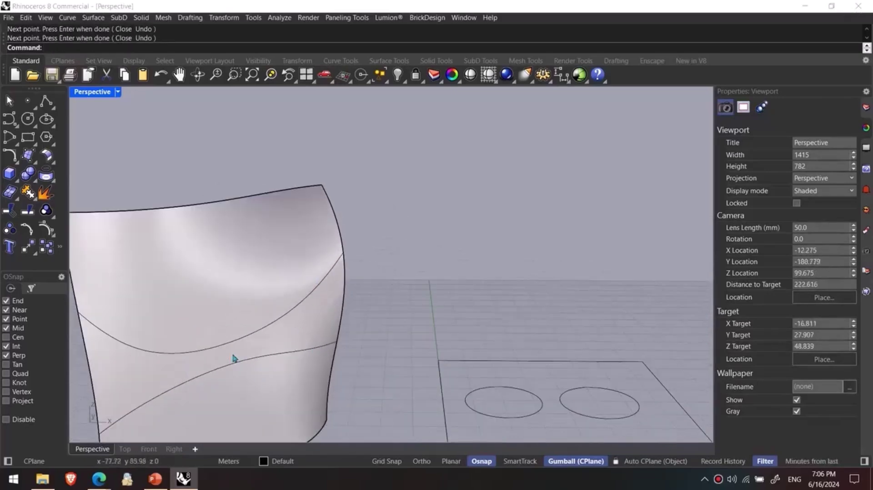
- Delete the flat UV outline together with its two circles
{"action": "scroll", "coordinate": [293, 382], "scroll_direction": "down", "scroll_amount": 2}
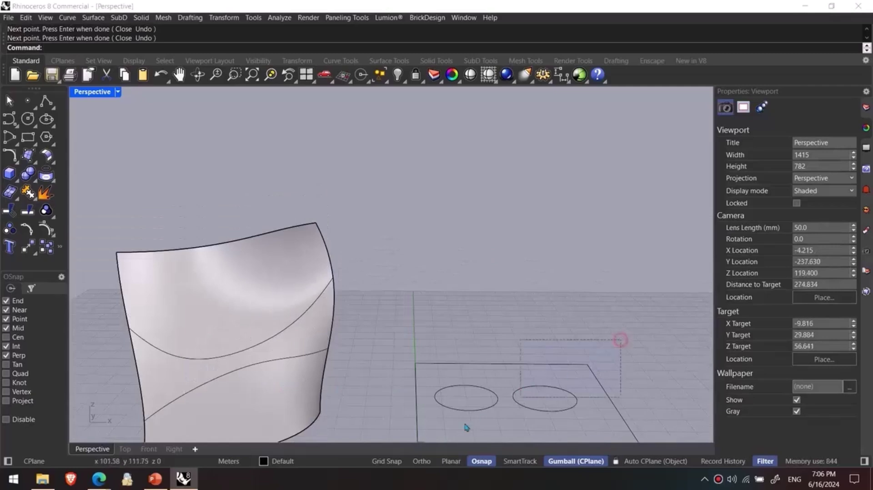
{"action": "left_click_drag", "start_coordinate": [620, 341], "coordinate": [455, 437]}
{"action": "key", "text": "Delete"}
- Create the surface's UV outline with CreateUVCrv without including the two curves on it, and undo that result
{"action": "type", "text": "Cr"}
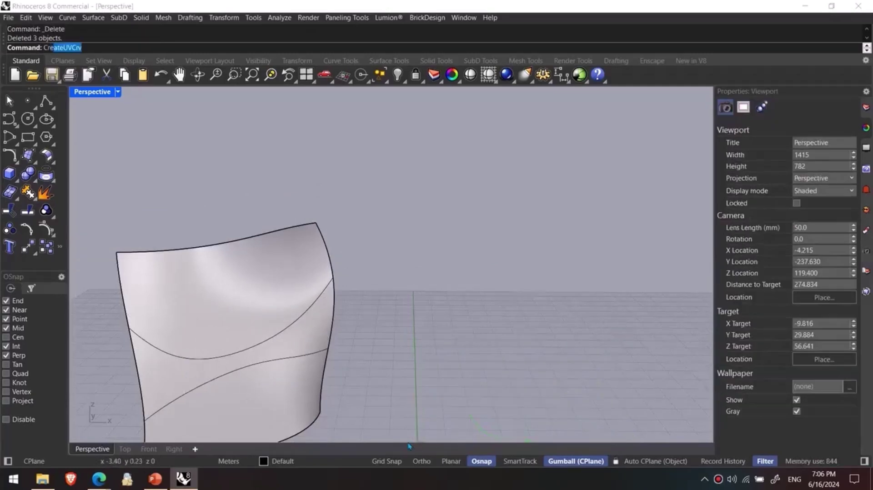
{"action": "key", "text": "Return"}
{"action": "left_click", "coordinate": [254, 295]}
{"action": "scroll", "coordinate": [333, 325], "scroll_direction": "down", "scroll_amount": 9}
{"action": "right_click_drag", "start_coordinate": [343, 327], "coordinate": [314, 296], "text": "shift"}
{"action": "right_click_drag", "start_coordinate": [314, 296], "coordinate": [364, 333]}
{"action": "key", "text": "Return"}
{"action": "left_click", "coordinate": [312, 341]}
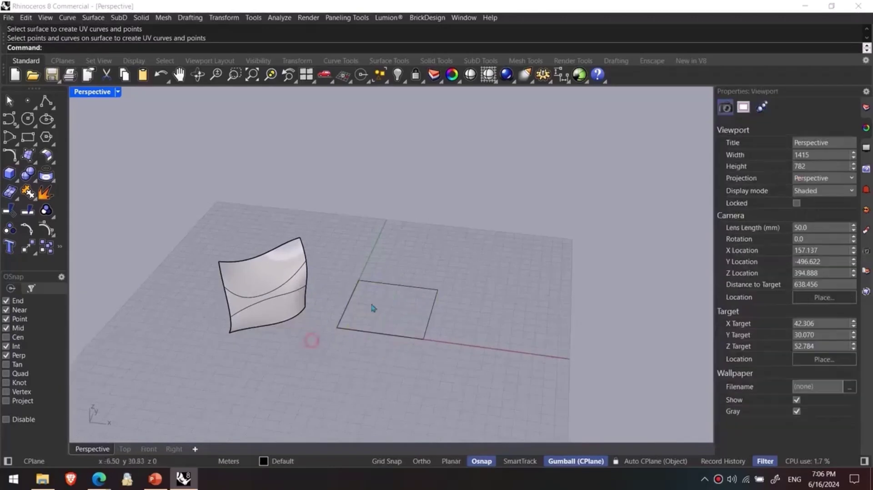
{"action": "key", "text": "ctrl+z"}
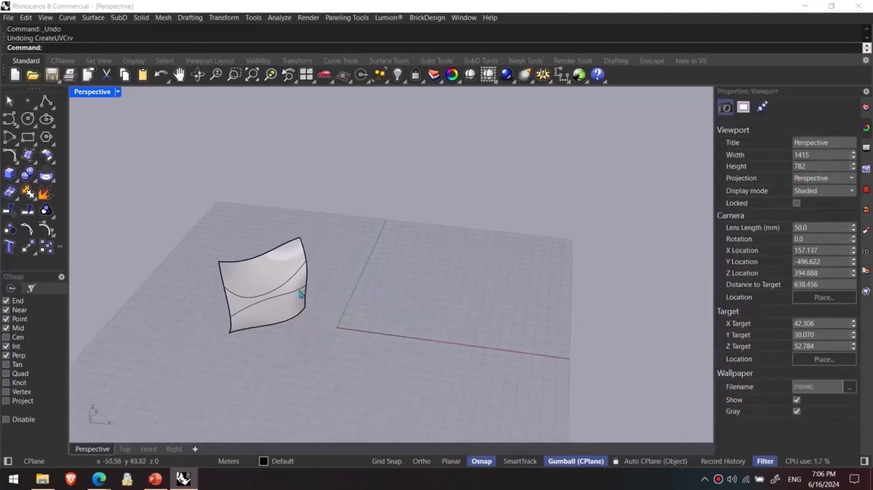
- Create the surface's UV outline with CreateUVCrv, including both interpolated curves drawn on the surface
{"action": "key", "text": "Return"}
{"action": "left_click", "coordinate": [265, 261]}
{"action": "right_click_drag", "start_coordinate": [265, 261], "coordinate": [270, 242]}
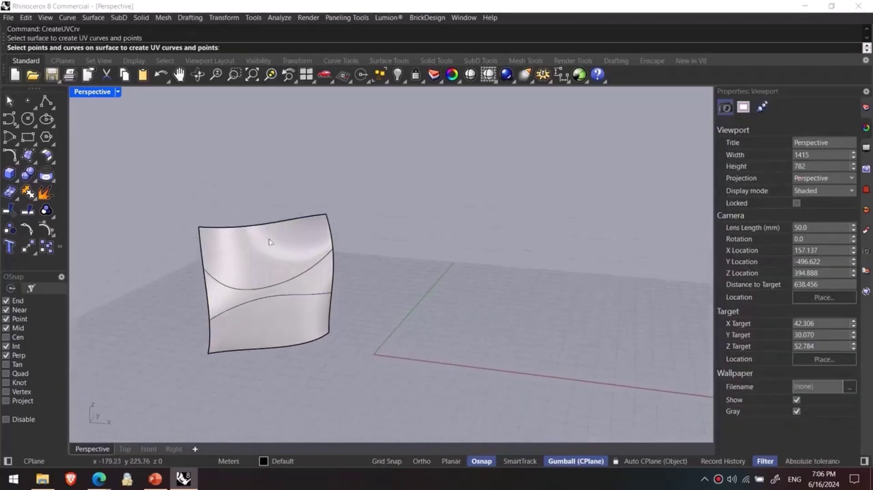
{"action": "left_click", "coordinate": [305, 275]}
{"action": "left_click", "coordinate": [306, 295]}
{"action": "key", "text": "Return"}
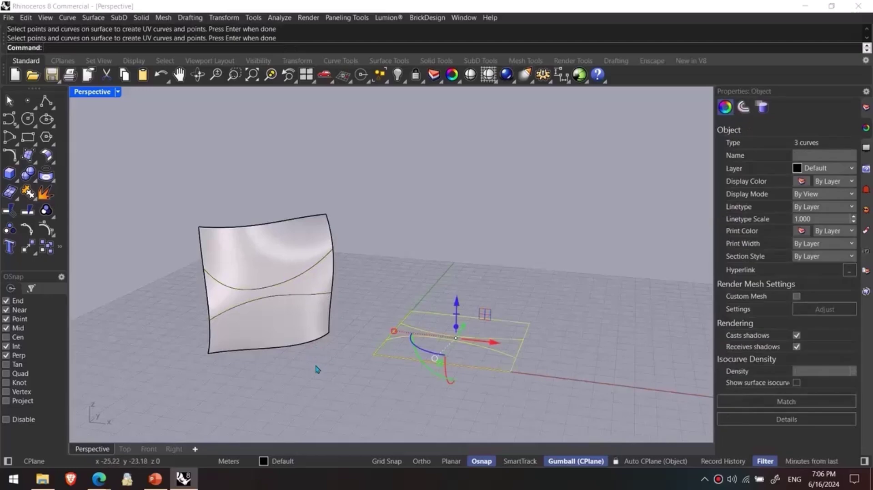
{"action": "left_click", "coordinate": [316, 377]}
{"action": "right_click_drag", "start_coordinate": [326, 396], "coordinate": [367, 379]}
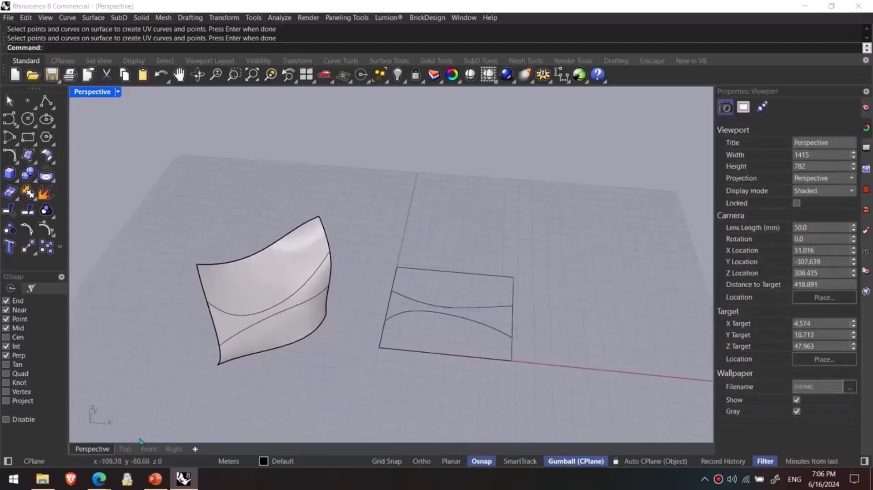
- In the Top view, draw two circles between the flattened curves near the outline's Y-axis side, the first about 2.43 m in radius
{"action": "left_click", "coordinate": [125, 449]}
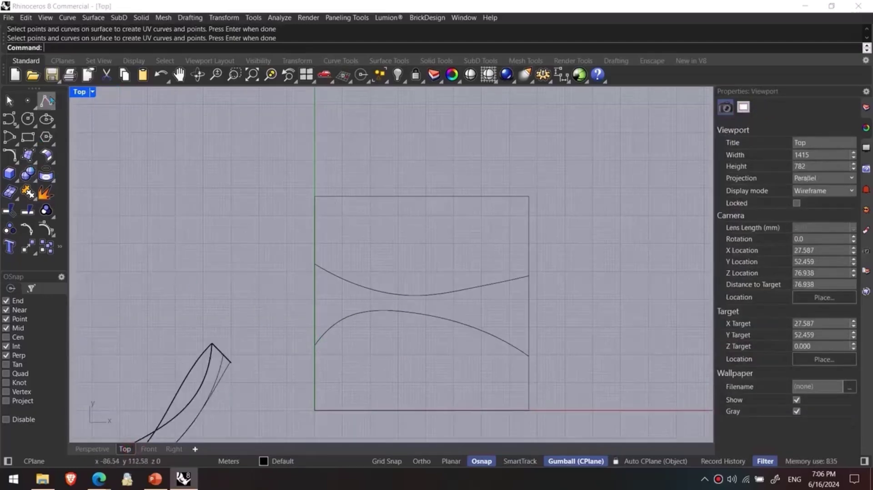
{"action": "left_click", "coordinate": [28, 119]}
{"action": "scroll", "coordinate": [318, 248], "scroll_direction": "up", "scroll_amount": 5}
{"action": "left_click", "coordinate": [331, 357]}
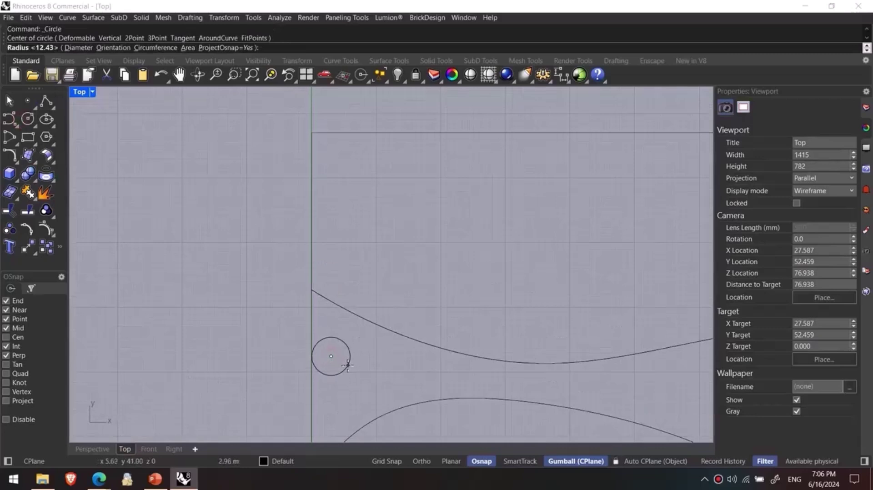
{"action": "left_click", "coordinate": [347, 364]}
{"action": "key", "text": "Return"}
{"action": "right_click_drag", "start_coordinate": [371, 378], "coordinate": [345, 300]}
{"action": "left_click", "coordinate": [351, 298]}
{"action": "left_click", "coordinate": [369, 293]}
- Add three more circles along the narrow middle of the band, the first about 2.77 m and the last about 3.03 m in radius
{"action": "key", "text": "Return"}
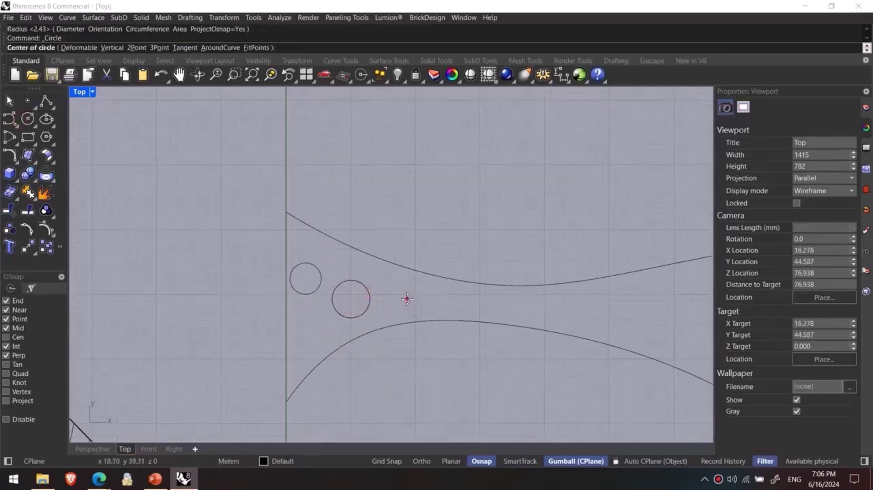
{"action": "left_click", "coordinate": [407, 299]}
{"action": "left_click", "coordinate": [425, 296]}
{"action": "key", "text": "Return"}
{"action": "left_click", "coordinate": [503, 304]}
{"action": "left_click", "coordinate": [517, 302]}
{"action": "right_click_drag", "start_coordinate": [549, 311], "coordinate": [483, 296]}
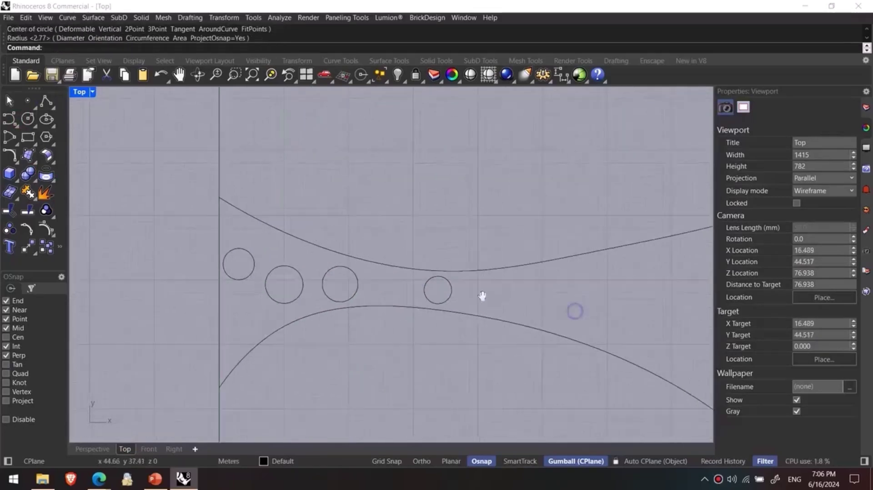
{"action": "key", "text": "Return"}
{"action": "left_click", "coordinate": [484, 284]}
{"action": "left_click", "coordinate": [503, 286]}
- Draw two larger circles in the widening right end of the band, the first about 5.48 m in radius
{"action": "key", "text": "Return"}
{"action": "left_click", "coordinate": [571, 289]}
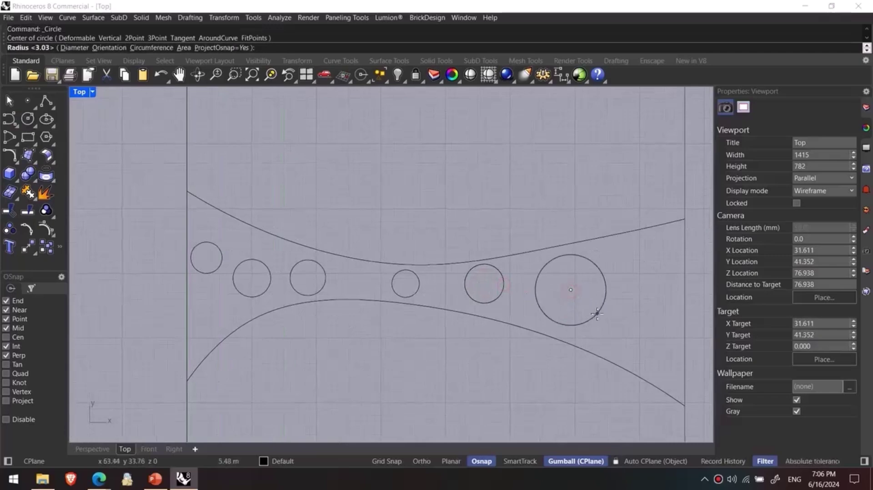
{"action": "left_click", "coordinate": [597, 314]}
{"action": "right_click", "coordinate": [631, 320]}
{"action": "left_click", "coordinate": [642, 334]}
{"action": "left_click", "coordinate": [664, 359]}
{"action": "scroll", "coordinate": [657, 358], "scroll_direction": "down", "scroll_amount": 10}
{"action": "right_click_drag", "start_coordinate": [647, 352], "coordinate": [613, 322]}
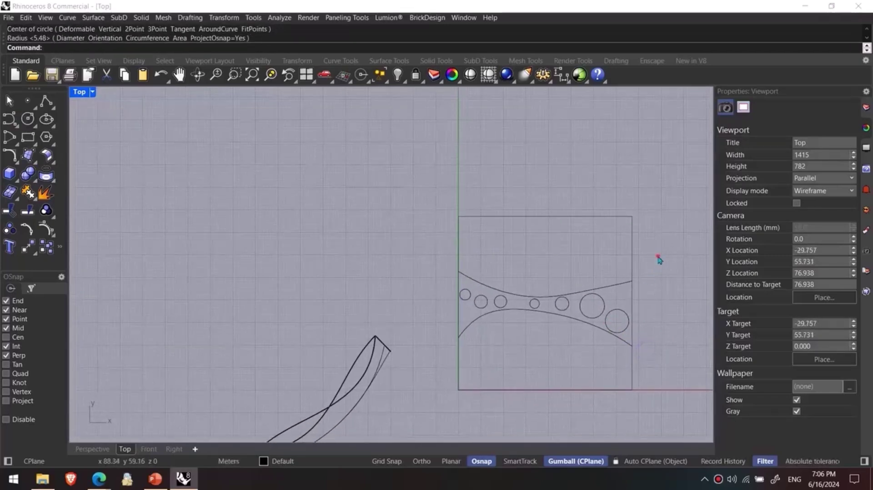
{"action": "key", "text": "Escape"}
- Apply the UV outline, both flattened curves and all seven circles to the surface with ApplyCrv in the Perspective view
{"action": "left_click_drag", "start_coordinate": [659, 260], "coordinate": [424, 353]}
{"action": "type", "text": "ApplyCrv"}
{"action": "key", "text": "Return"}
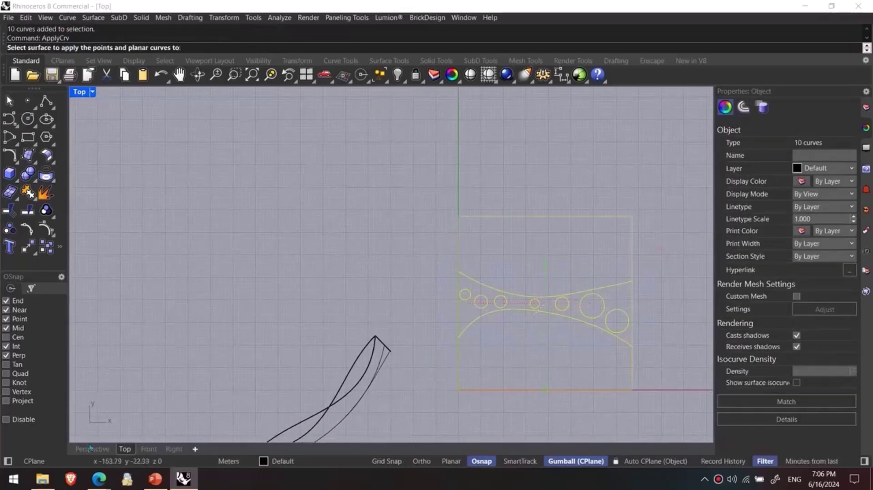
{"action": "left_click", "coordinate": [91, 449]}
{"action": "left_click", "coordinate": [289, 312]}
{"action": "left_click", "coordinate": [328, 368]}
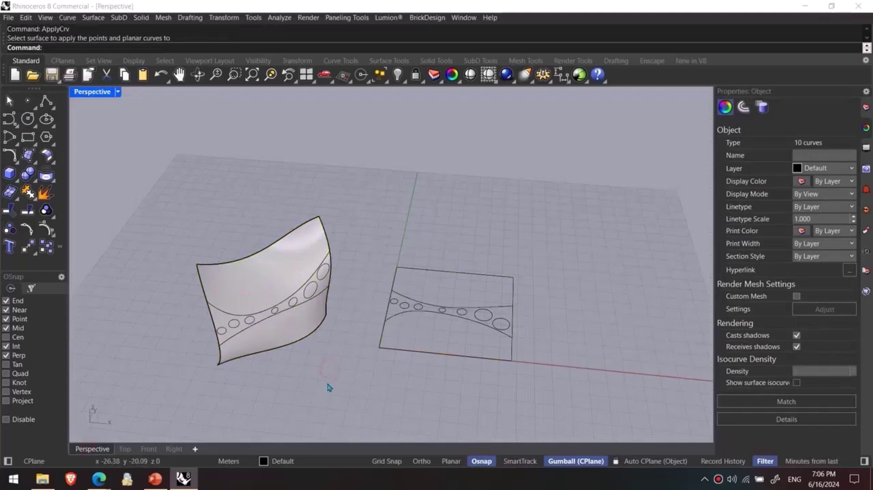
{"action": "right_click_drag", "start_coordinate": [329, 388], "coordinate": [315, 380]}
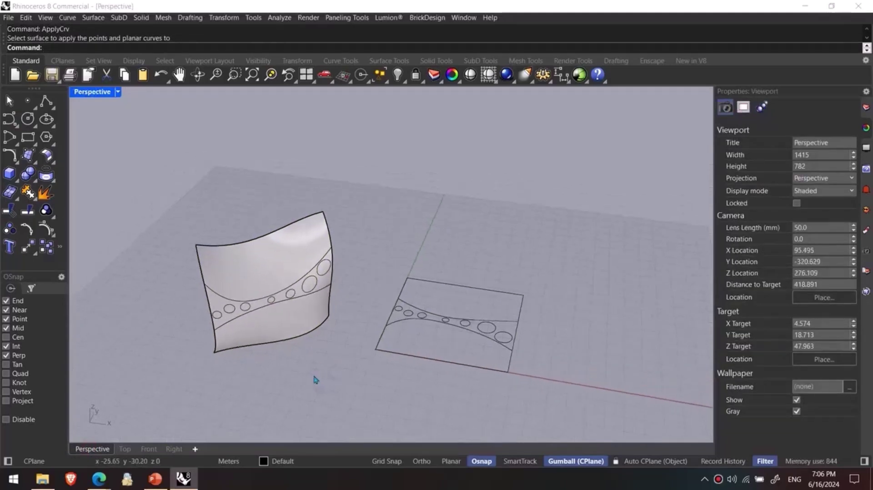
- Delete the applied curves on the surface and the curves and circles inside the flat UV outline
{"action": "left_click_drag", "start_coordinate": [169, 350], "coordinate": [552, 407]}
{"action": "key", "text": "Delete"}
{"action": "key", "text": "Delete"}
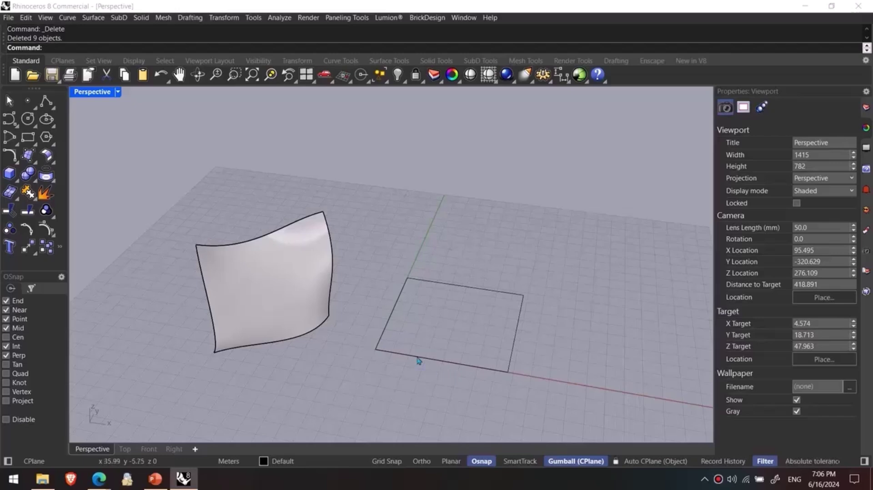
- Move the surface's upper right corner vertex straight down along Z to deform the surface
{"action": "left_click_drag", "start_coordinate": [284, 168], "coordinate": [351, 230]}
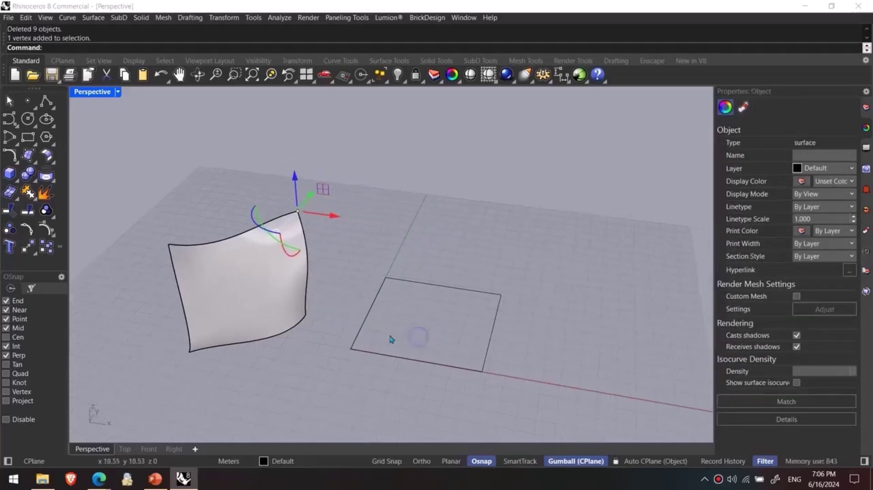
{"action": "scroll", "coordinate": [351, 356], "scroll_direction": "up", "scroll_amount": 2}
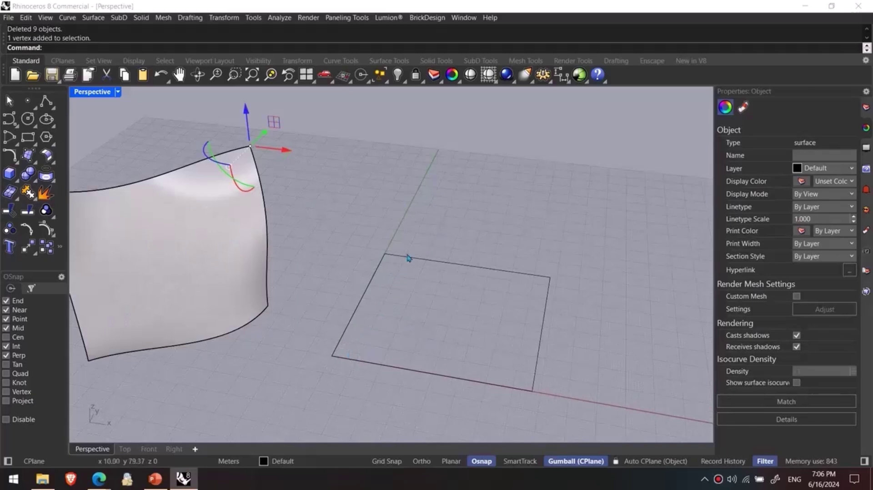
{"action": "right_click_drag", "start_coordinate": [307, 260], "coordinate": [343, 314], "text": "shift"}
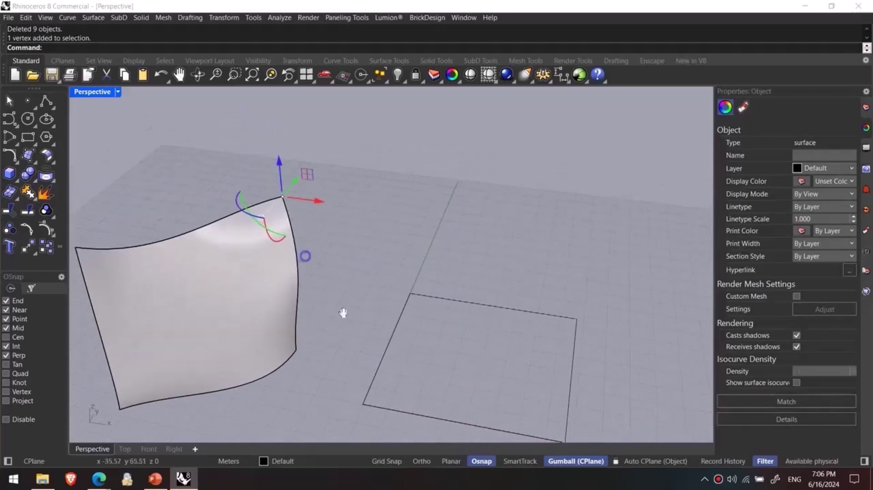
{"action": "left_click_drag", "start_coordinate": [280, 170], "coordinate": [288, 266]}
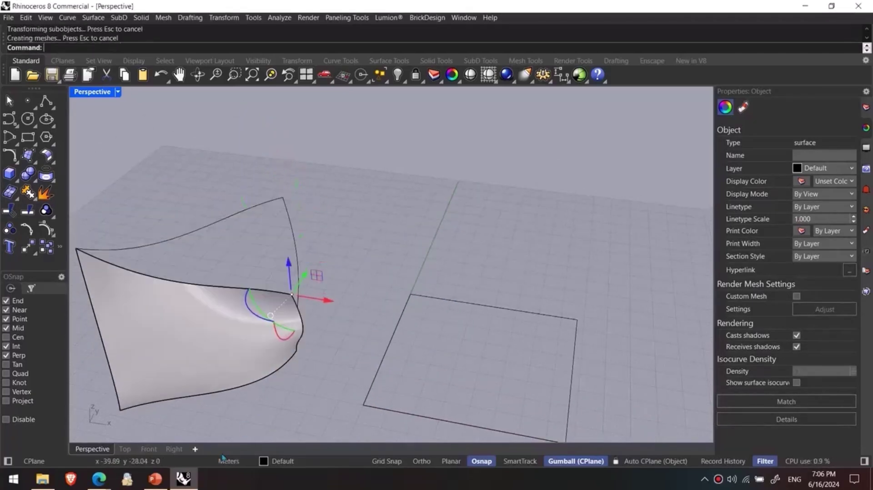
{"action": "left_click", "coordinate": [293, 396]}
{"action": "right_click_drag", "start_coordinate": [293, 395], "coordinate": [279, 358]}
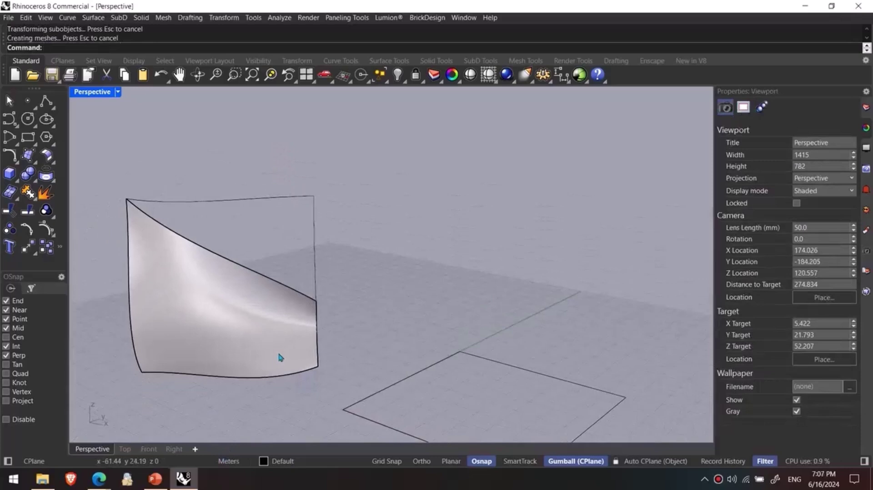
- Undo the surface's vertex move and draw a small square about 1 m inside the flat UV outline's lower left corner in the Top view
{"action": "key", "text": "ctrl+z"}
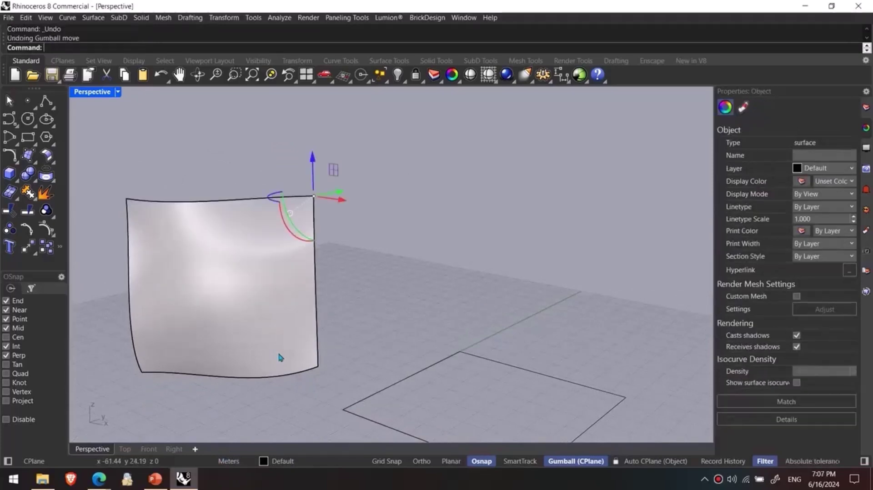
{"action": "left_click", "coordinate": [125, 449]}
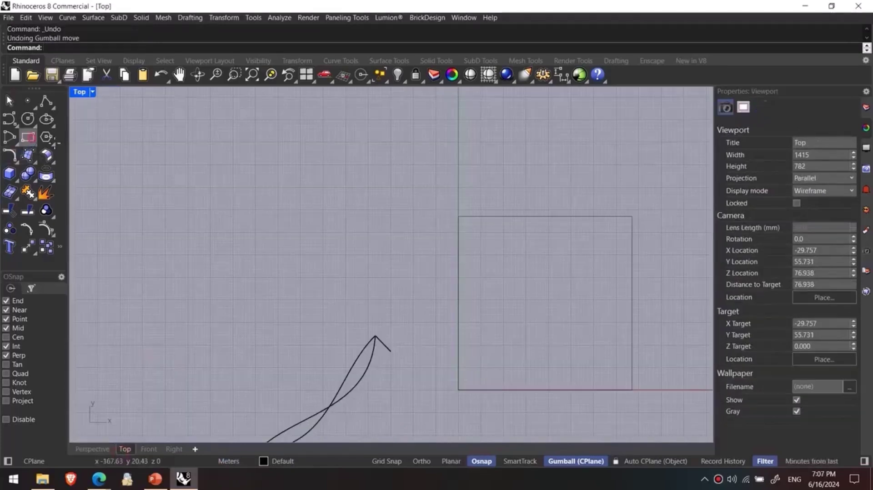
{"action": "left_click", "coordinate": [28, 137]}
{"action": "scroll", "coordinate": [436, 319], "scroll_direction": "up", "scroll_amount": 5}
{"action": "scroll", "coordinate": [473, 332], "scroll_direction": "up", "scroll_amount": 14}
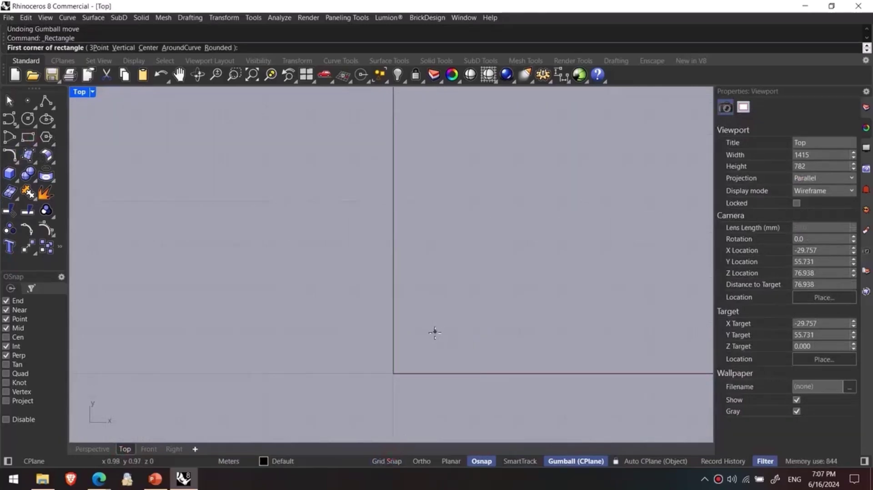
{"action": "left_click", "coordinate": [435, 333]}
{"action": "left_click", "coordinate": [521, 245]}
- Enlarge the small square uniformly and move it so it sits just inside the UV outline's lower left corner
{"action": "scroll", "coordinate": [527, 273], "scroll_direction": "down", "scroll_amount": 10}
{"action": "right_click_drag", "start_coordinate": [535, 288], "coordinate": [370, 302]}
{"action": "left_click", "coordinate": [353, 313]}
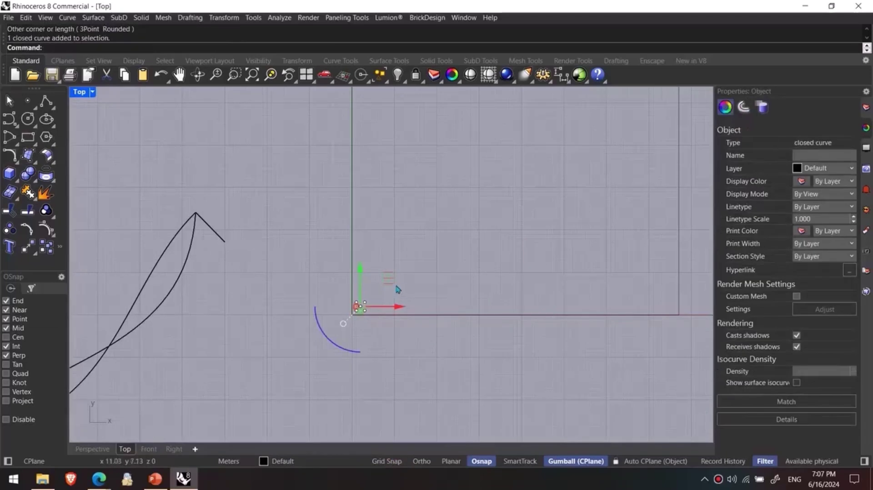
{"action": "scroll", "coordinate": [370, 301], "scroll_direction": "up", "scroll_amount": 10}
{"action": "left_click_drag", "start_coordinate": [339, 311], "coordinate": [325, 315], "text": "shift"}
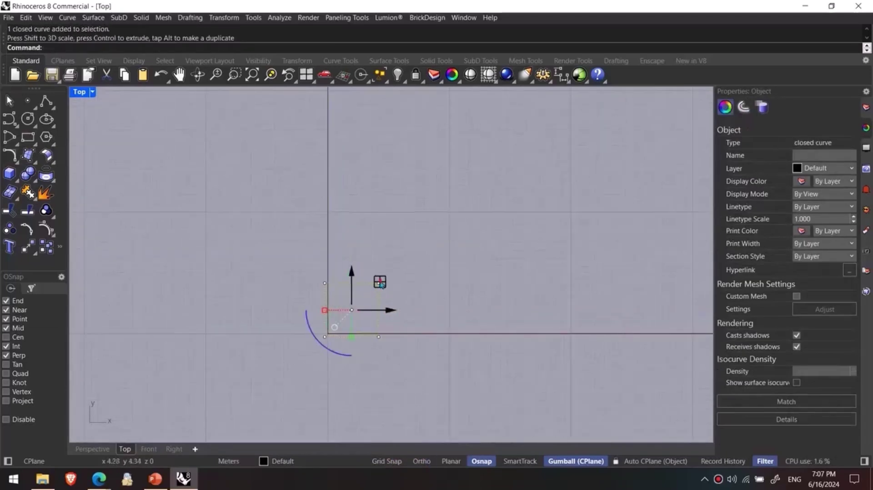
{"action": "left_click_drag", "start_coordinate": [381, 283], "coordinate": [394, 263]}
{"action": "scroll", "coordinate": [432, 258], "scroll_direction": "down", "scroll_amount": 6}
{"action": "right_click_drag", "start_coordinate": [441, 255], "coordinate": [340, 324]}
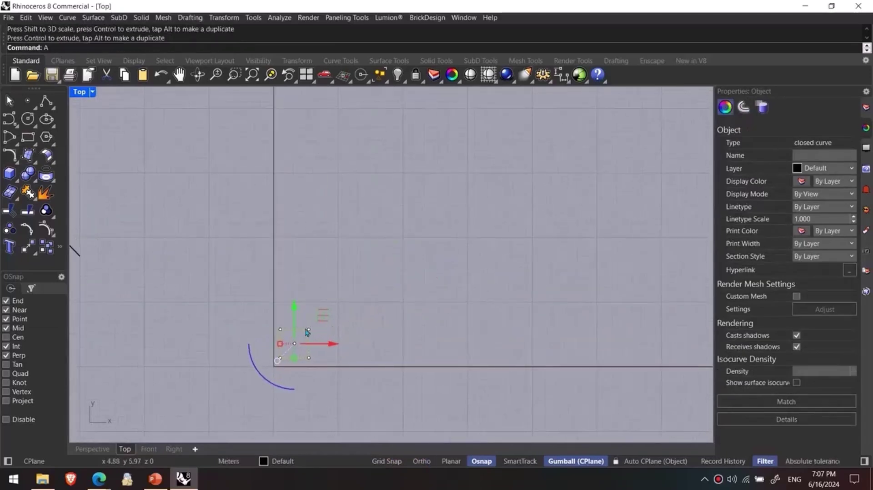
- Array the square 8 by 8 in Fill mode from its lower left corner to just inside the UV outline's upper right corner
{"action": "key", "text": "Return"}
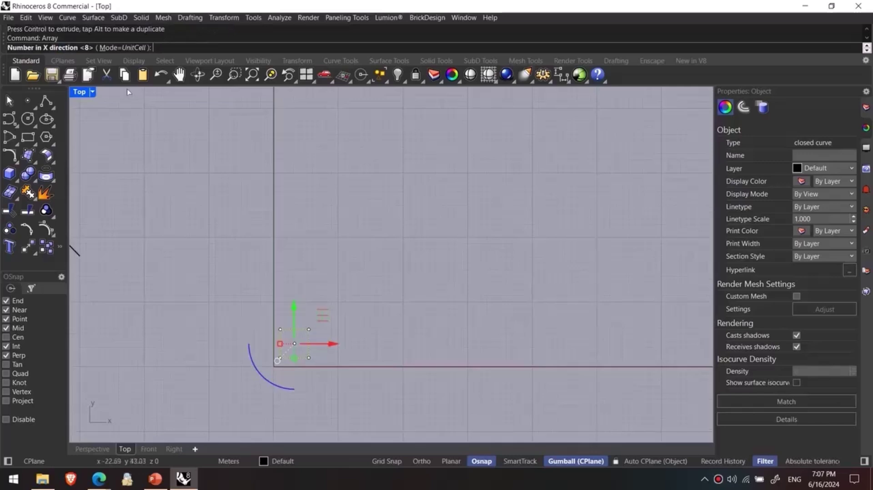
{"action": "left_click", "coordinate": [119, 47]}
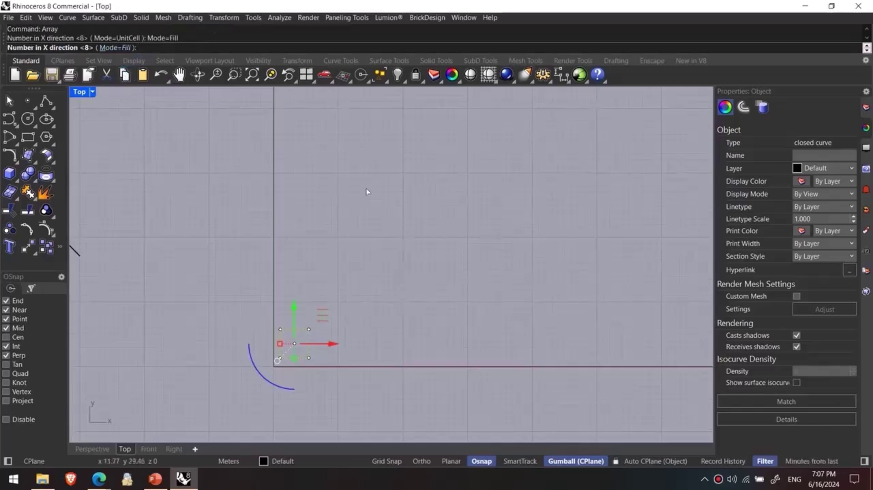
{"action": "scroll", "coordinate": [344, 272], "scroll_direction": "down", "scroll_amount": 4}
{"action": "key", "text": "Return"}
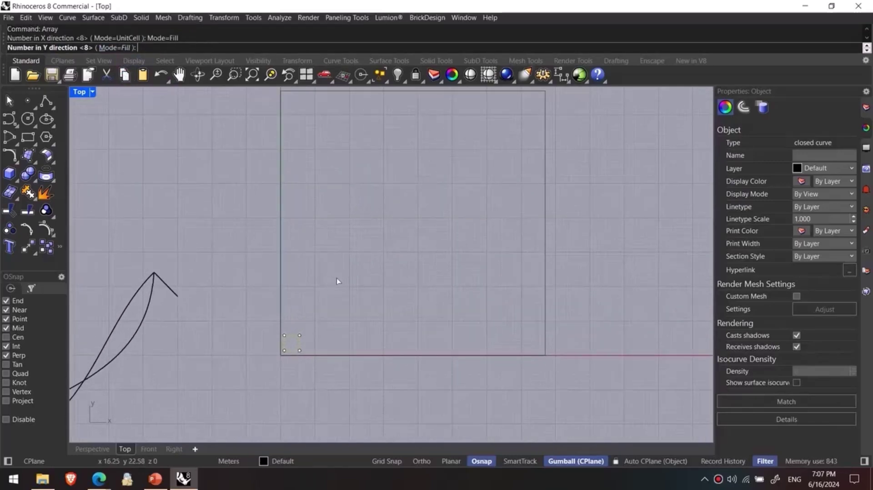
{"action": "key", "text": "Return"}
{"action": "left_click", "coordinate": [285, 351]}
{"action": "scroll", "coordinate": [430, 236], "scroll_direction": "up", "scroll_amount": 5}
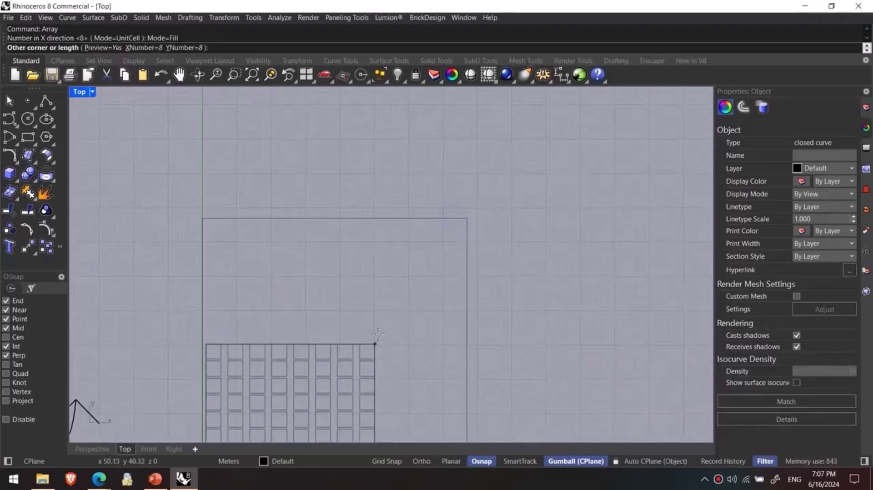
{"action": "scroll", "coordinate": [465, 225], "scroll_direction": "up", "scroll_amount": 7}
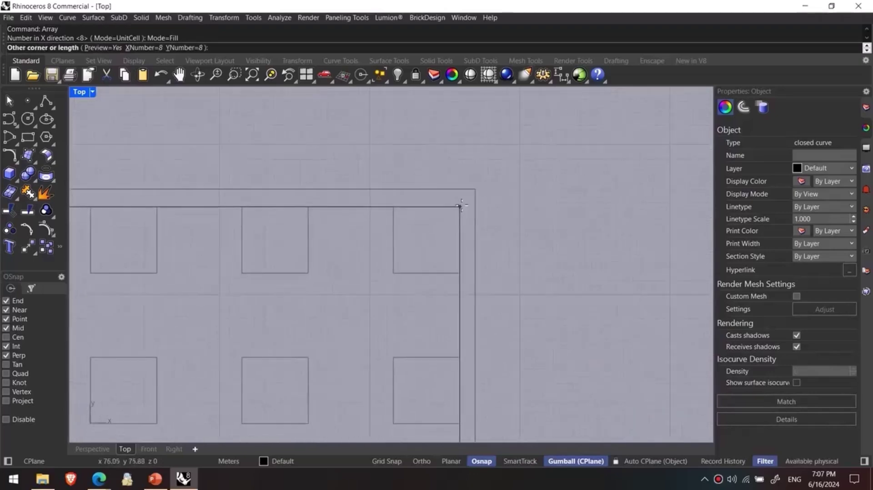
{"action": "left_click", "coordinate": [459, 207]}
- Raise the array's number of squares to 10 in both X and Y and accept it
{"action": "scroll", "coordinate": [414, 275], "scroll_direction": "down", "scroll_amount": 10}
{"action": "right_click_drag", "start_coordinate": [375, 304], "coordinate": [445, 188]}
{"action": "scroll", "coordinate": [445, 188], "scroll_direction": "down", "scroll_amount": 5}
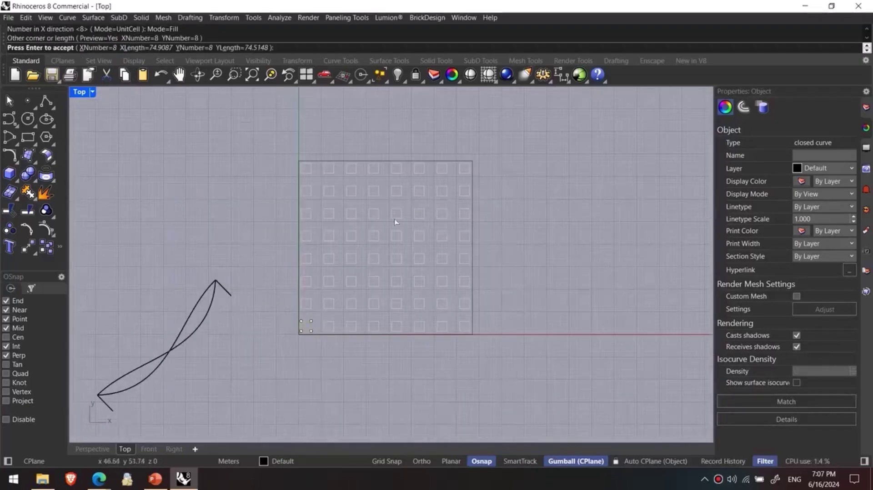
{"action": "left_click", "coordinate": [98, 48]}
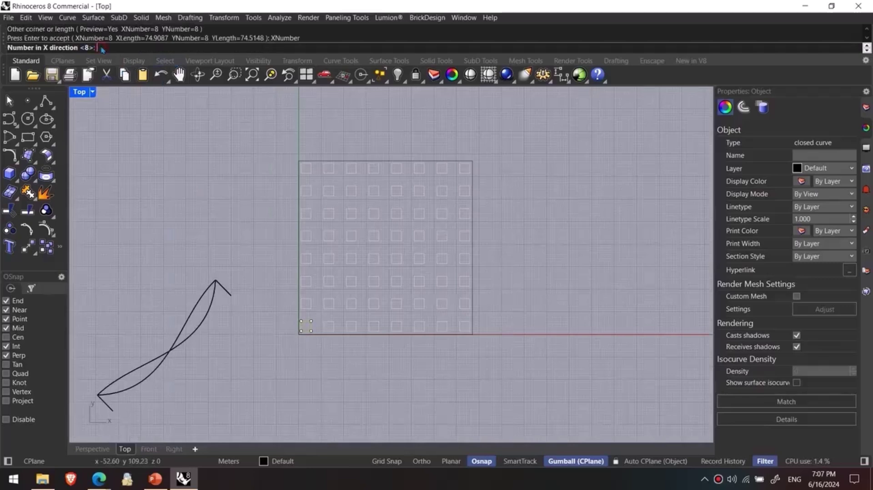
{"action": "type", "text": "10"}
{"action": "key", "text": "Return"}
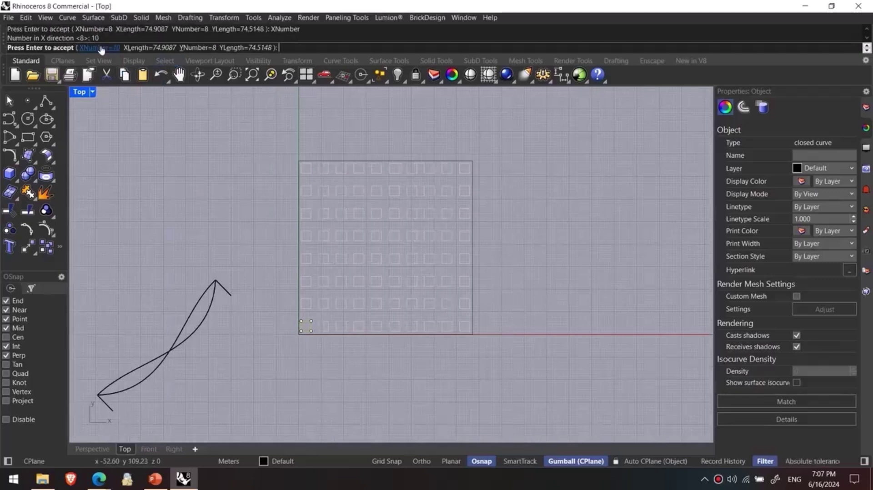
{"action": "left_click", "coordinate": [191, 48]}
{"action": "type", "text": "10"}
{"action": "key", "text": "Return"}
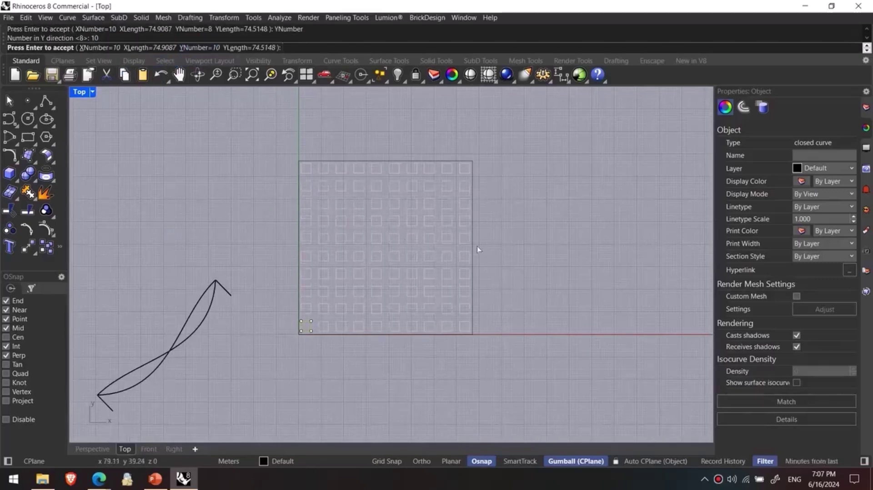
{"action": "right_click", "coordinate": [501, 246]}
- Copy the curved surface twice in the Perspective view so that three surfaces stand one behind the other
{"action": "left_click", "coordinate": [92, 450]}
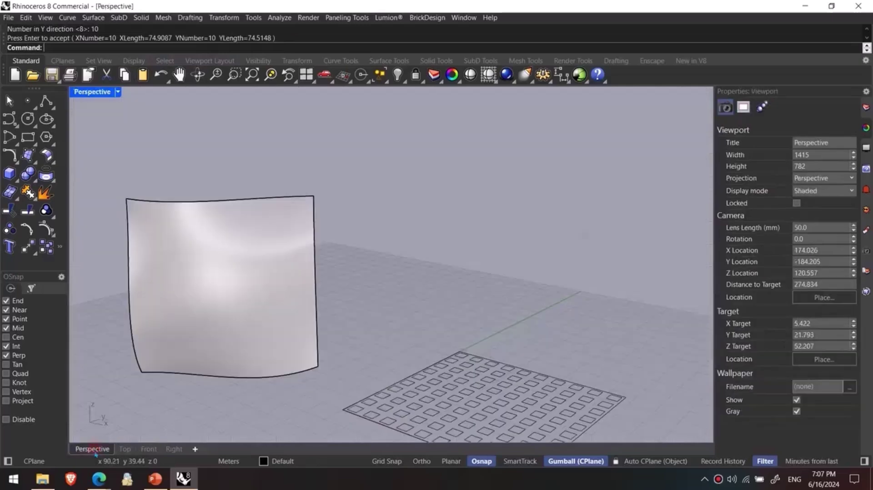
{"action": "left_click", "coordinate": [273, 288]}
{"action": "scroll", "coordinate": [293, 266], "scroll_direction": "down", "scroll_amount": 6}
{"action": "left_click_drag", "start_coordinate": [295, 266], "coordinate": [467, 186], "text": "alt"}
{"action": "left_click", "coordinate": [497, 299]}
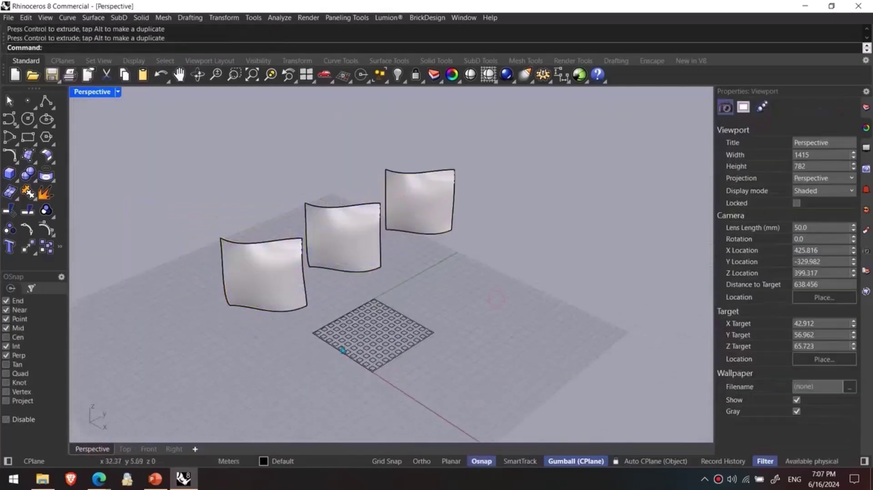
- Apply the UV outline and its 10 by 10 grid of squares to the nearest surface with ApplyCrv
{"action": "key", "text": "Return"}
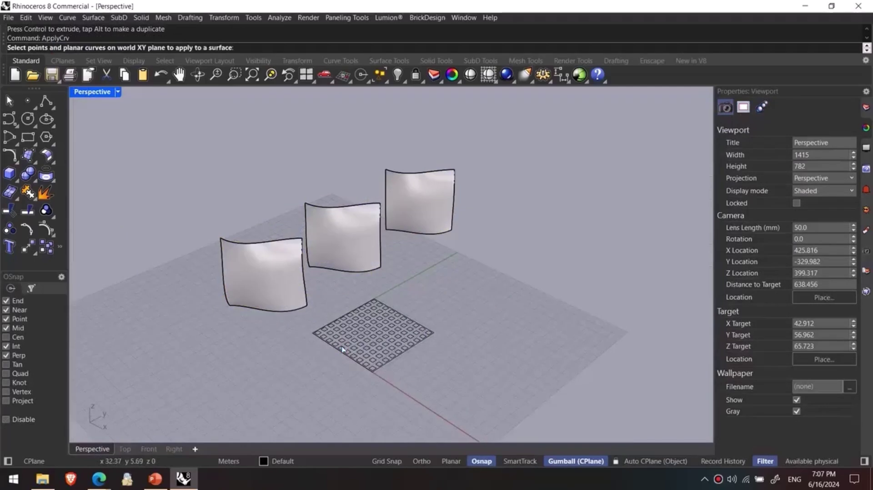
{"action": "right_click_drag", "start_coordinate": [347, 352], "coordinate": [421, 363]}
{"action": "left_click_drag", "start_coordinate": [471, 291], "coordinate": [325, 409]}
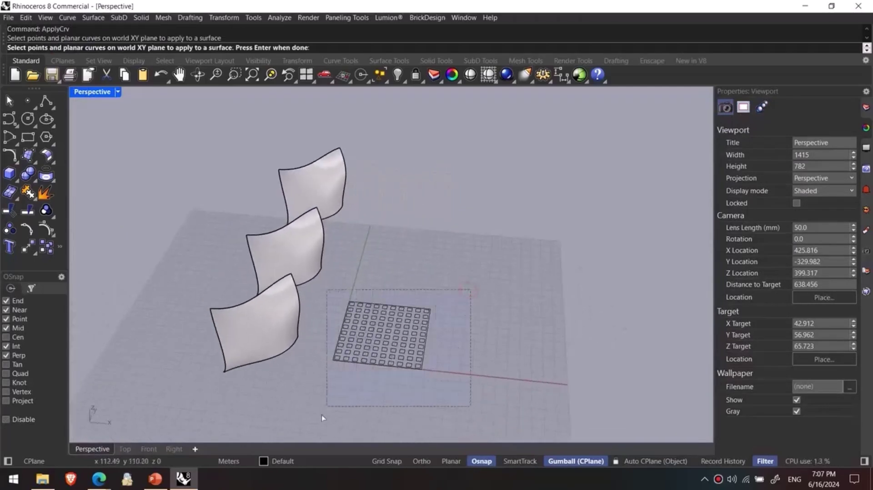
{"action": "key", "text": "Return"}
{"action": "left_click", "coordinate": [287, 340]}
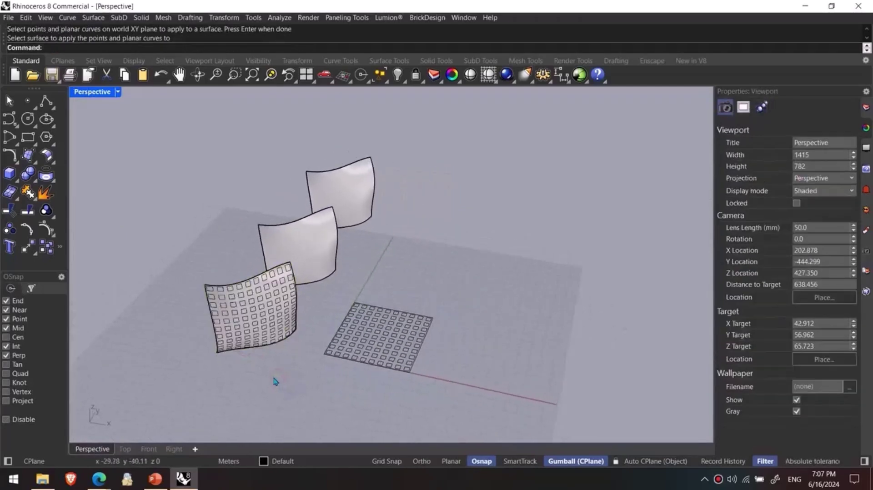
- Select all 100 squares inside the flat UV outline, leaving the outline itself out of the selection
{"action": "right_click_drag", "start_coordinate": [275, 378], "coordinate": [334, 394]}
{"action": "left_click_drag", "start_coordinate": [329, 392], "coordinate": [440, 413]}
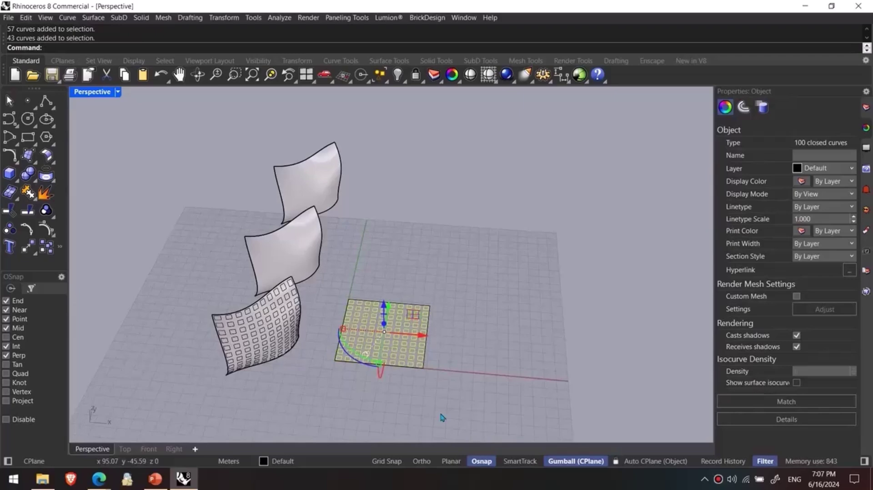
{"action": "scroll", "coordinate": [427, 364], "scroll_direction": "up", "scroll_amount": 4}
{"action": "right_click_drag", "start_coordinate": [352, 314], "coordinate": [359, 338]}
{"action": "scroll", "coordinate": [360, 338], "scroll_direction": "up", "scroll_amount": 2}
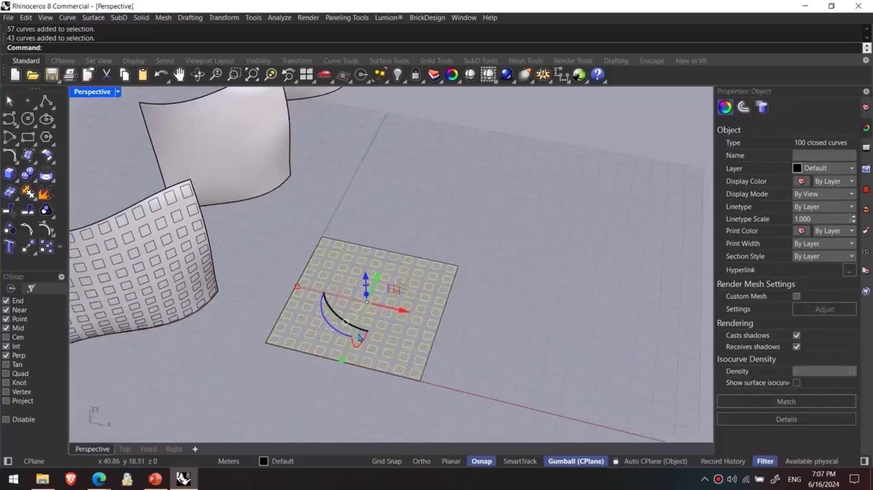
{"action": "scroll", "coordinate": [360, 338], "scroll_direction": "up", "scroll_amount": 2}
{"action": "right_click_drag", "start_coordinate": [313, 324], "coordinate": [337, 347], "text": "shift"}
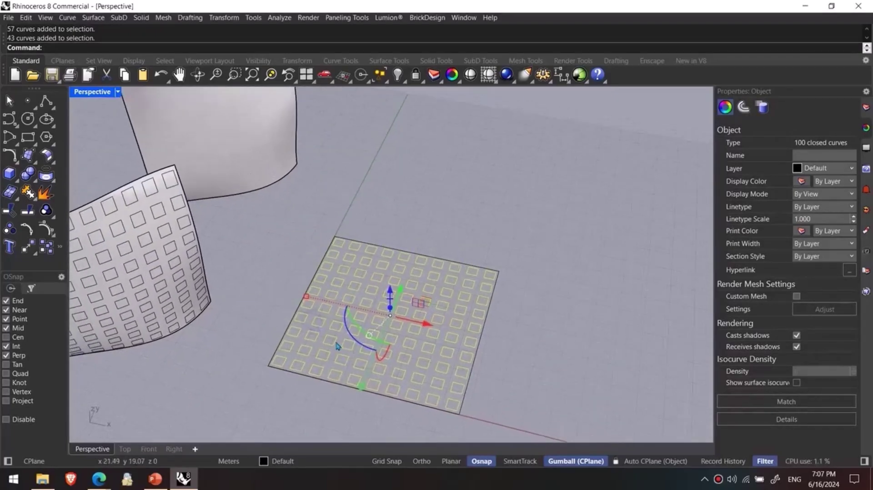
- Try to shrink every selected square equally about its own centre with ScaleEach in Normal mode, and undo it
{"action": "type", "text": "Sl"}
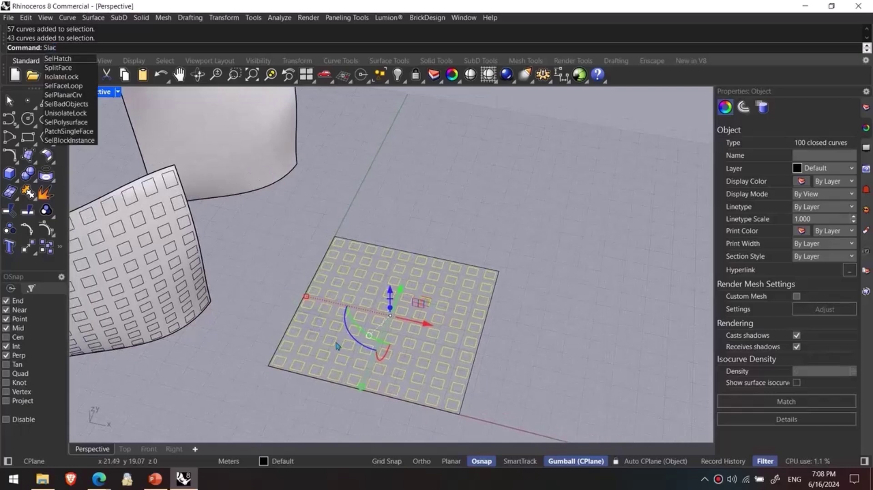
{"action": "key", "text": "BackSpace"}
{"action": "type", "text": "cale"}
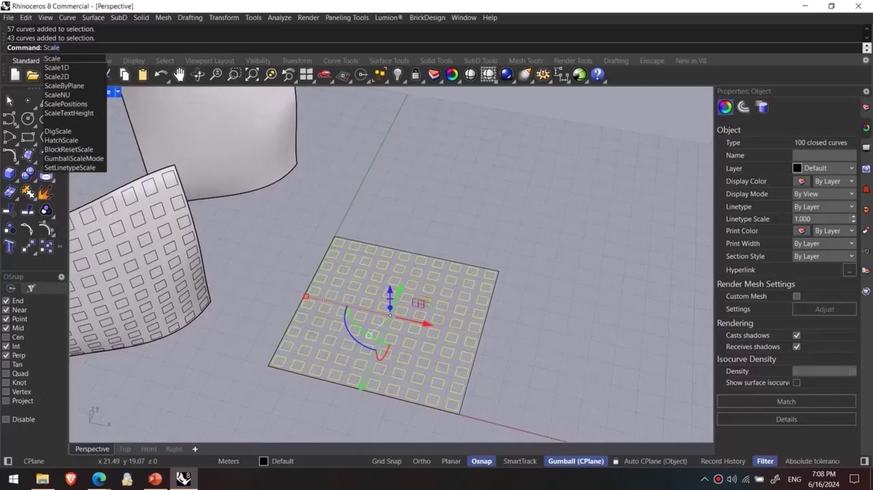
{"action": "type", "text": "each"}
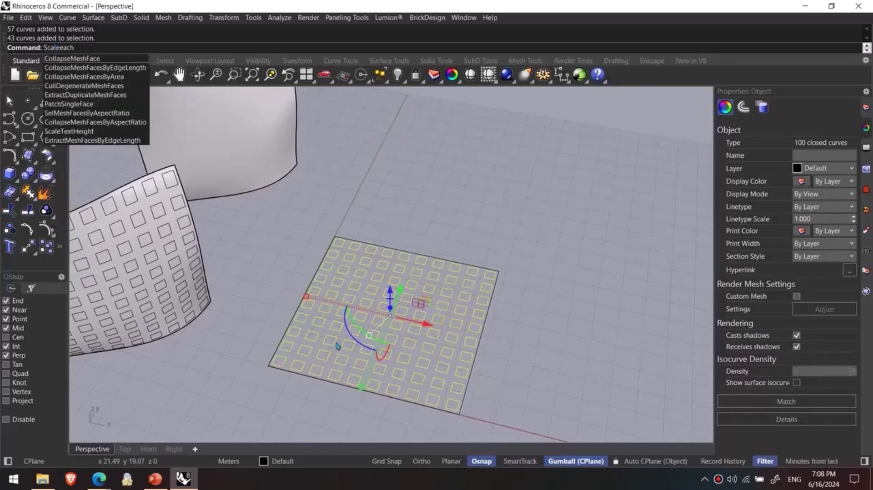
{"action": "key", "text": "Down"}
{"action": "key", "text": "Down"}
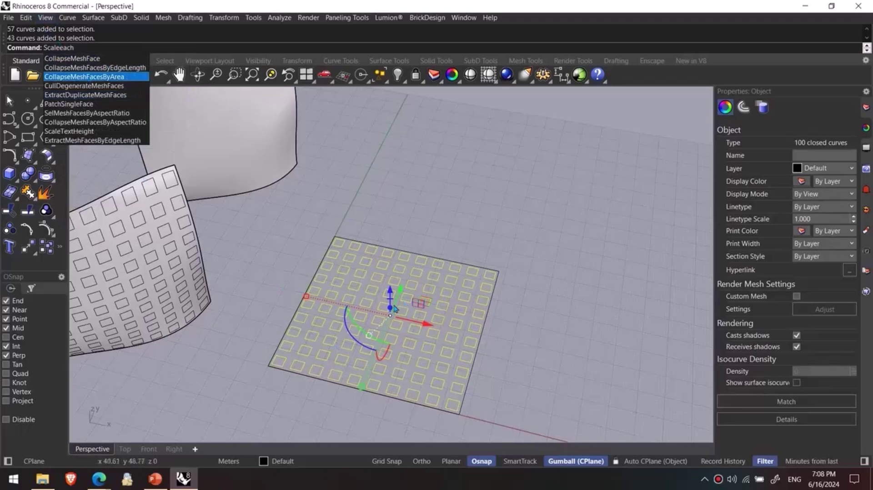
{"action": "key", "text": "Up"}
{"action": "key", "text": "Up"}
{"action": "key", "text": "Down"}
{"action": "key", "text": "Down"}
{"action": "key", "text": "Down"}
{"action": "key", "text": "Down"}
{"action": "key", "text": "Down"}
{"action": "key", "text": "Up"}
{"action": "key", "text": "Up"}
{"action": "key", "text": "Up"}
{"action": "key", "text": "Return"}
{"action": "left_click", "coordinate": [279, 361]}
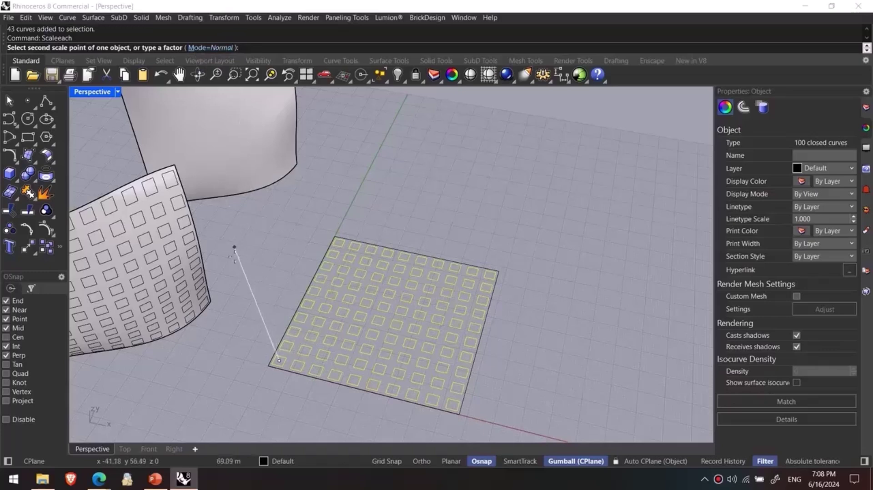
{"action": "scroll", "coordinate": [240, 326], "scroll_direction": "up", "scroll_amount": 3}
{"action": "left_click", "coordinate": [242, 354]}
{"action": "key", "text": "F8"}
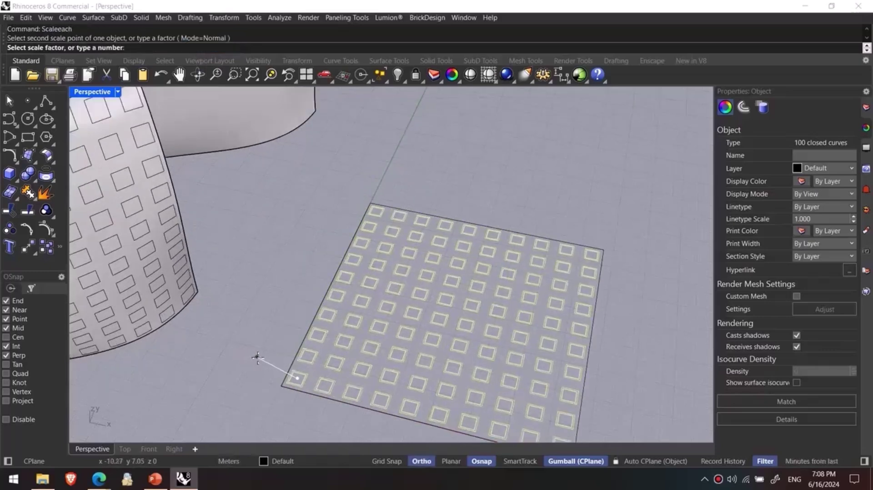
{"action": "left_click", "coordinate": [272, 364]}
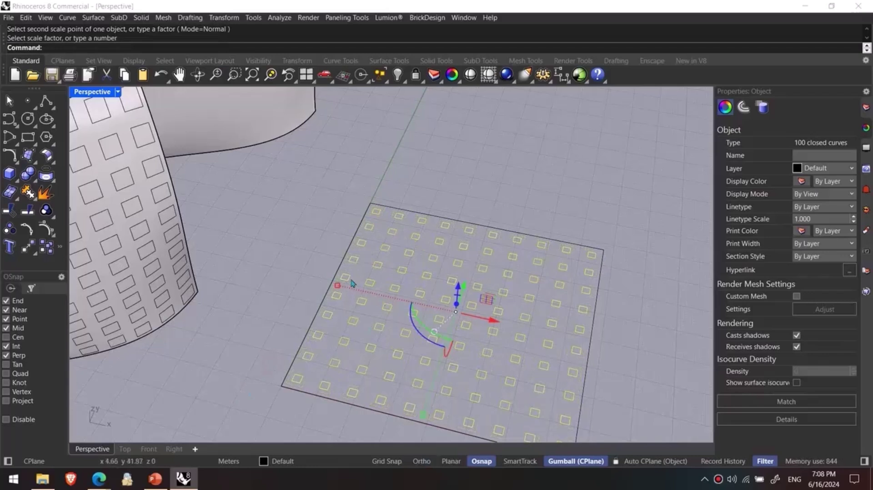
{"action": "key", "text": "ctrl+z"}
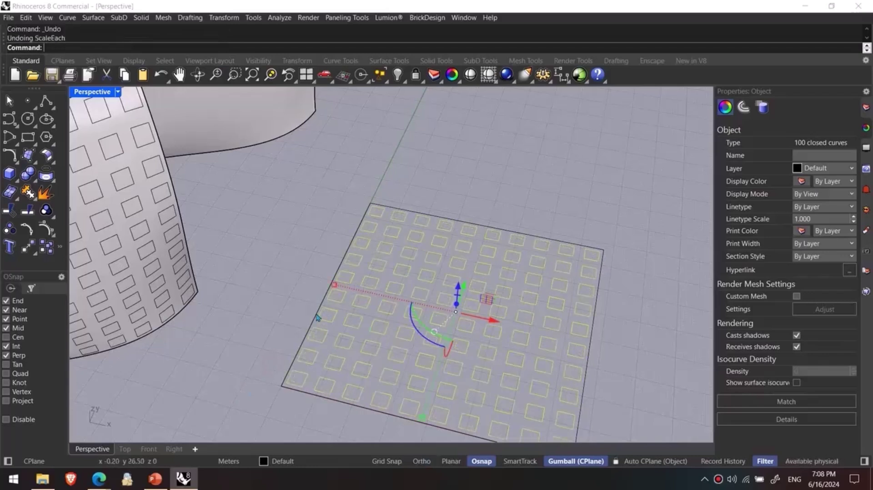
- Scale the 100 selected squares with ScaleEach in Gradient mode so they shrink progressively toward the outline's edge along the X axis
{"action": "right_click_drag", "start_coordinate": [308, 301], "coordinate": [327, 269], "text": "shift"}
{"action": "right_click", "coordinate": [300, 298]}
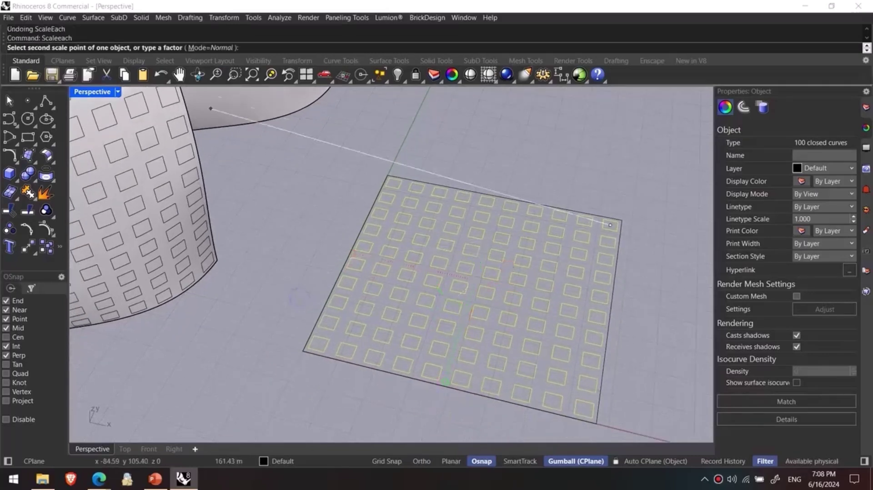
{"action": "left_click", "coordinate": [199, 49]}
{"action": "left_click", "coordinate": [112, 49]}
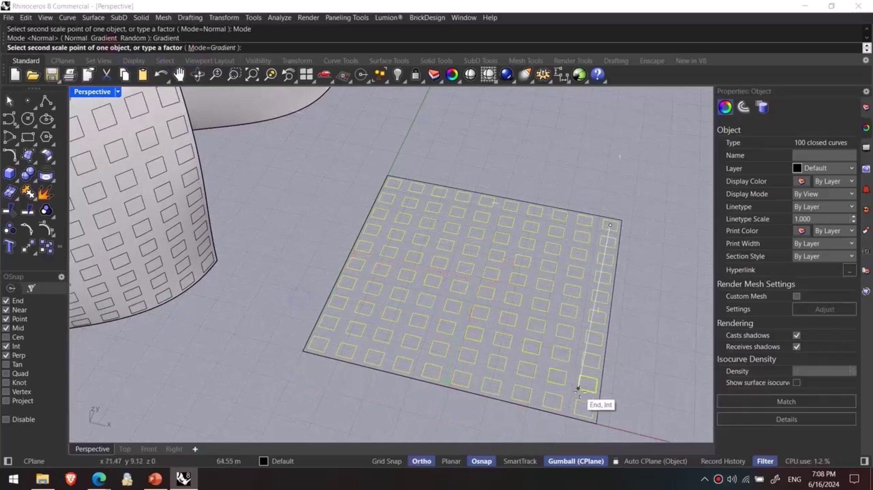
{"action": "right_click_drag", "start_coordinate": [580, 414], "coordinate": [569, 354], "text": "shift"}
{"action": "left_click", "coordinate": [561, 396]}
{"action": "key", "text": "F8"}
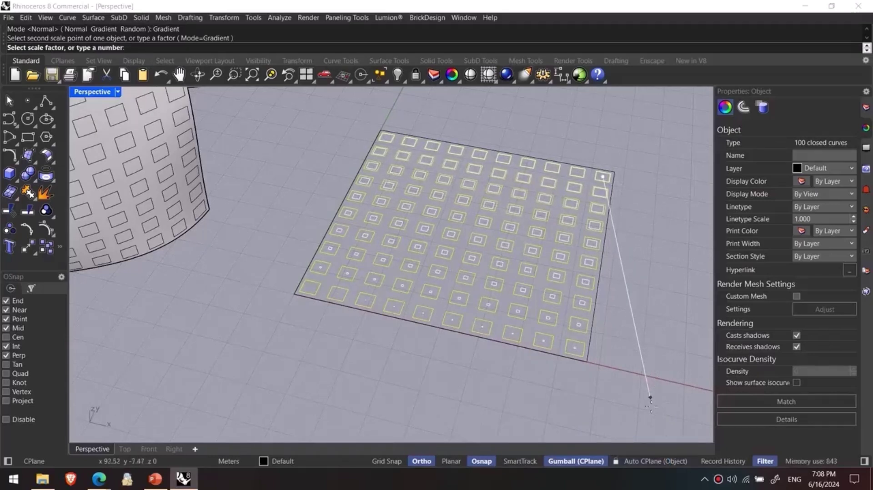
{"action": "right_click_drag", "start_coordinate": [651, 405], "coordinate": [594, 371], "text": "shift"}
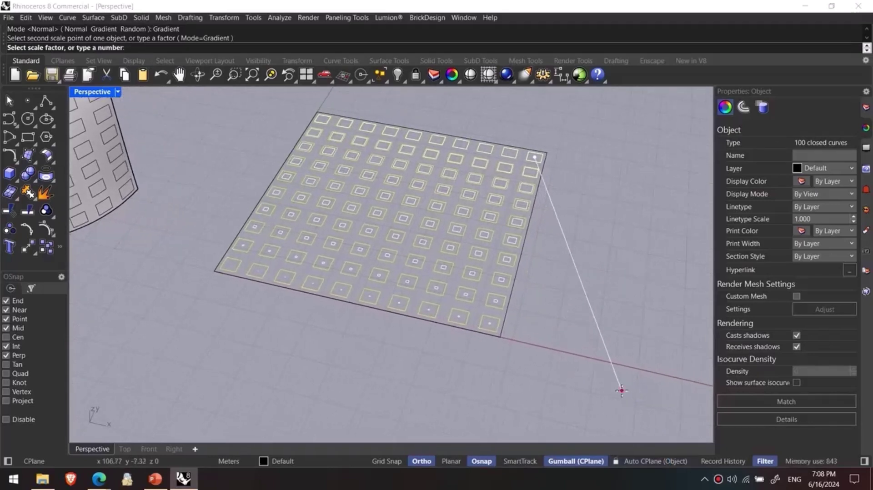
{"action": "left_click", "coordinate": [622, 390]}
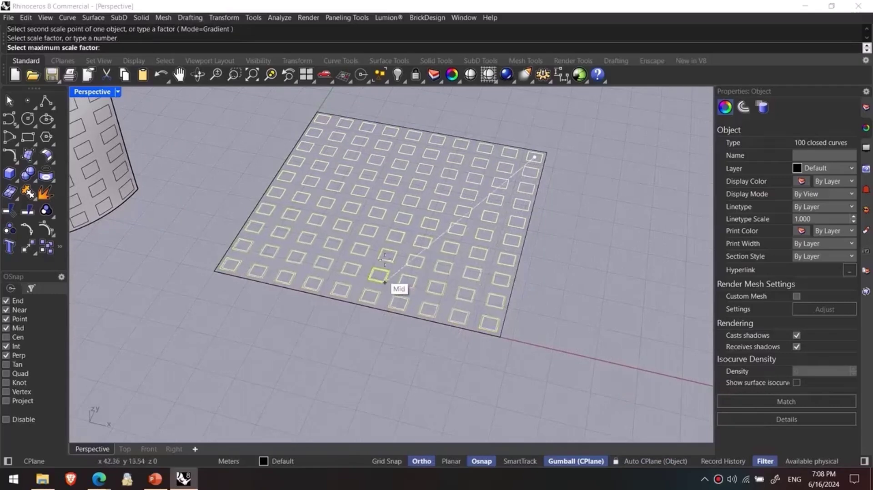
{"action": "left_click", "coordinate": [469, 168]}
{"action": "left_click", "coordinate": [296, 351]}
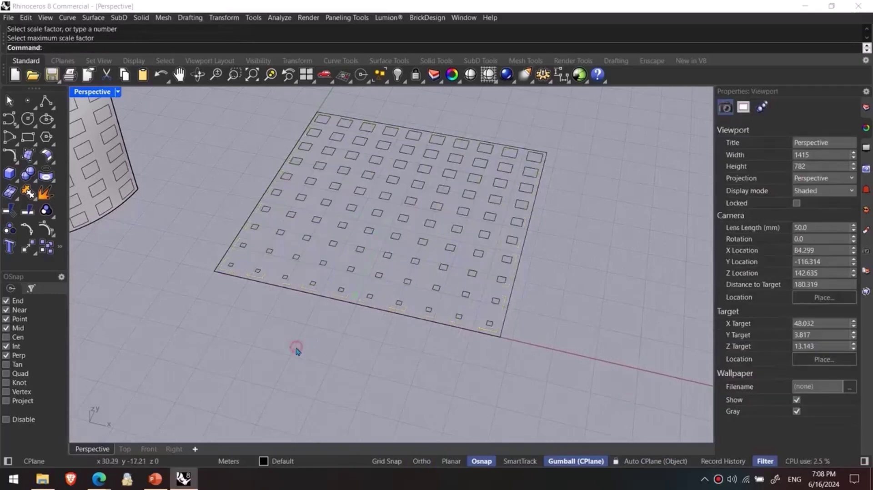
{"action": "scroll", "coordinate": [298, 352], "scroll_direction": "down", "scroll_amount": 6}
{"action": "right_click_drag", "start_coordinate": [423, 318], "coordinate": [408, 337], "text": "shift"}
{"action": "left_click_drag", "start_coordinate": [433, 216], "coordinate": [349, 292]}
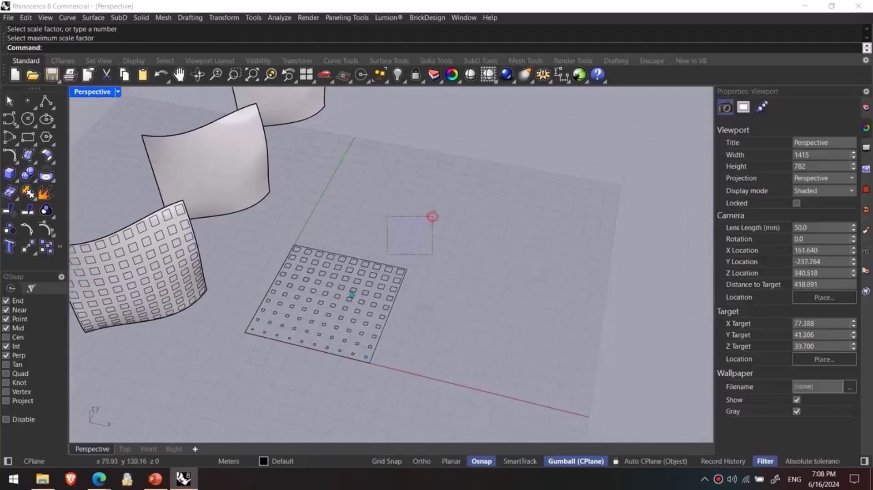
{"action": "left_click_drag", "start_coordinate": [258, 379], "coordinate": [262, 373]}
{"action": "left_click", "coordinate": [253, 370]}
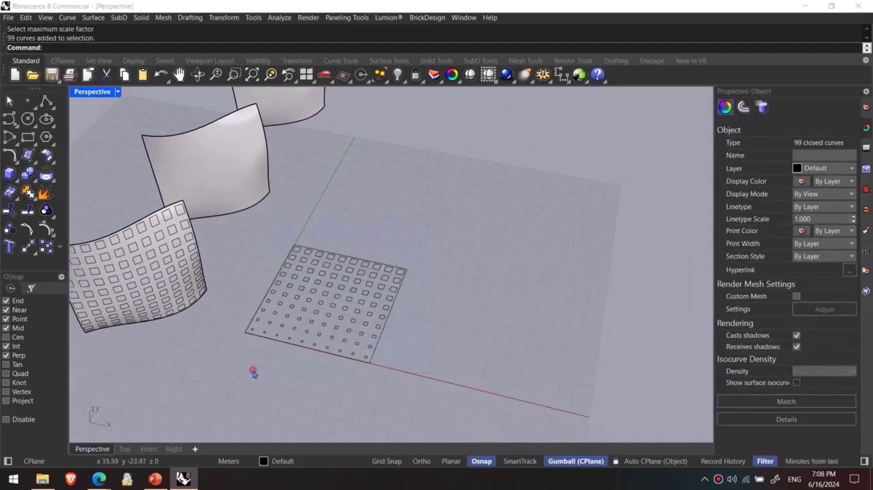
- Apply the UV outline and its gradient-scaled squares to the middle surface with ApplyCrv and inspect the mapped pattern
{"action": "right_click_drag", "start_coordinate": [235, 393], "coordinate": [250, 384]}
{"action": "left_click_drag", "start_coordinate": [232, 408], "coordinate": [421, 267]}
{"action": "type", "text": "ApplyCrv"}
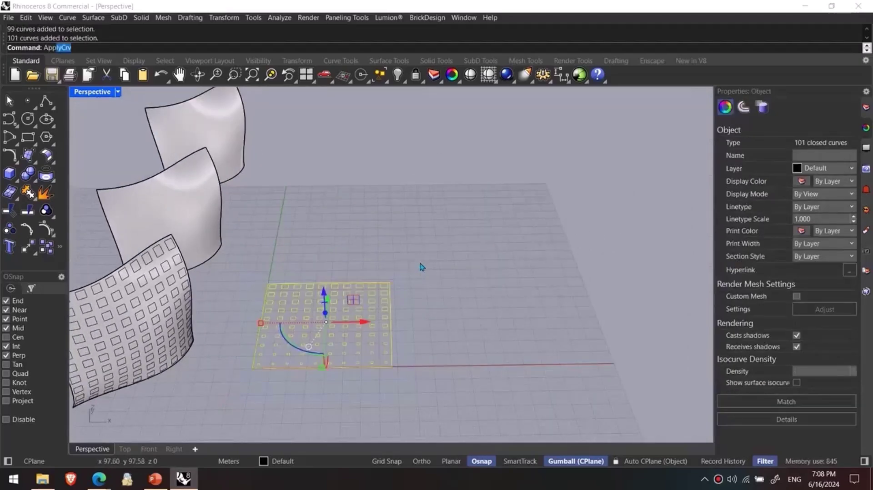
{"action": "key", "text": "Return"}
{"action": "left_click", "coordinate": [211, 233]}
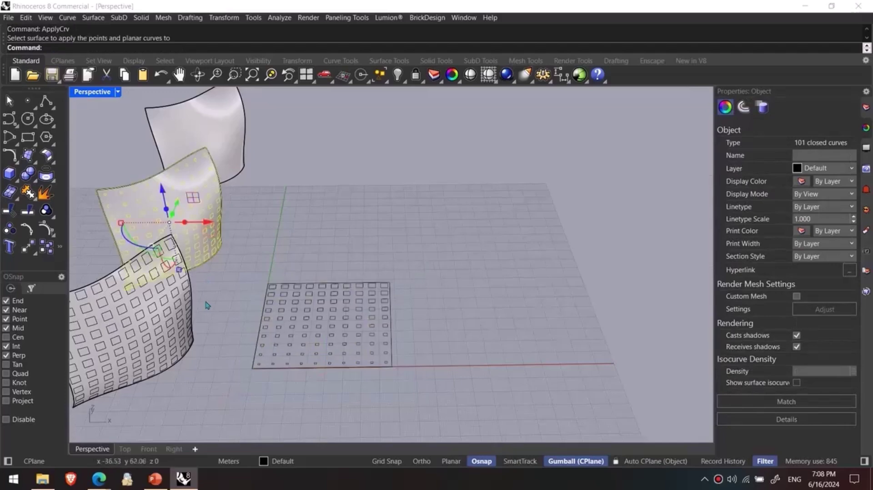
{"action": "right_click_drag", "start_coordinate": [335, 253], "coordinate": [279, 225]}
{"action": "scroll", "coordinate": [317, 244], "scroll_direction": "up", "scroll_amount": 5}
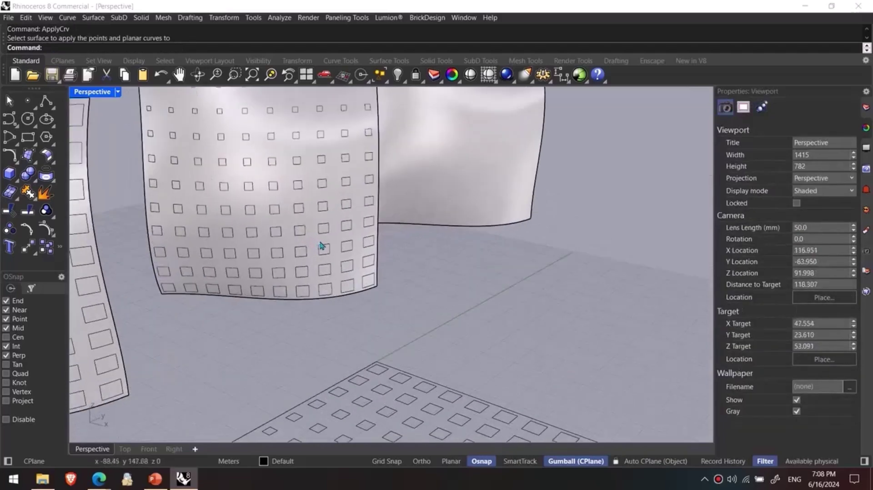
{"action": "scroll", "coordinate": [322, 247], "scroll_direction": "down", "scroll_amount": 5}
- Copy the UV outline and its large corner square to the empty ground area behind the gradient pattern
{"action": "right_click_drag", "start_coordinate": [351, 259], "coordinate": [435, 319]}
{"action": "left_click_drag", "start_coordinate": [499, 308], "coordinate": [485, 290]}
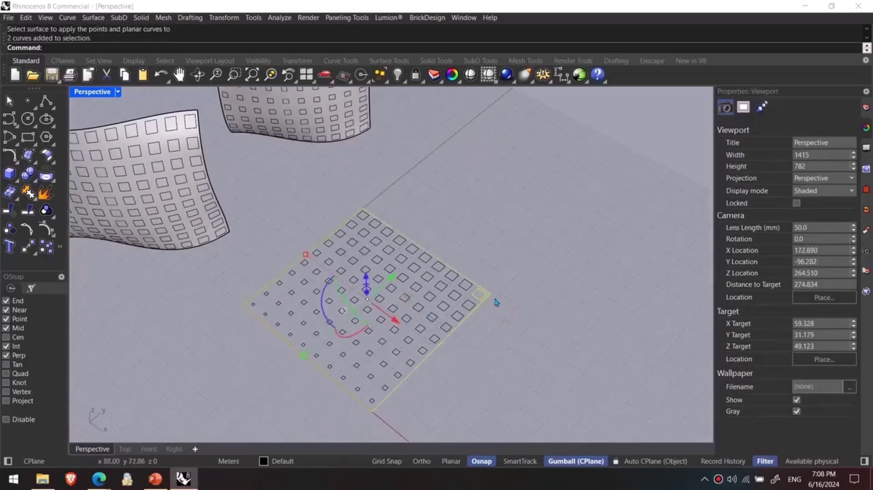
{"action": "scroll", "coordinate": [494, 300], "scroll_direction": "down", "scroll_amount": 6}
{"action": "left_click_drag", "start_coordinate": [361, 325], "coordinate": [455, 239], "text": "alt"}
{"action": "left_click", "coordinate": [482, 294]}
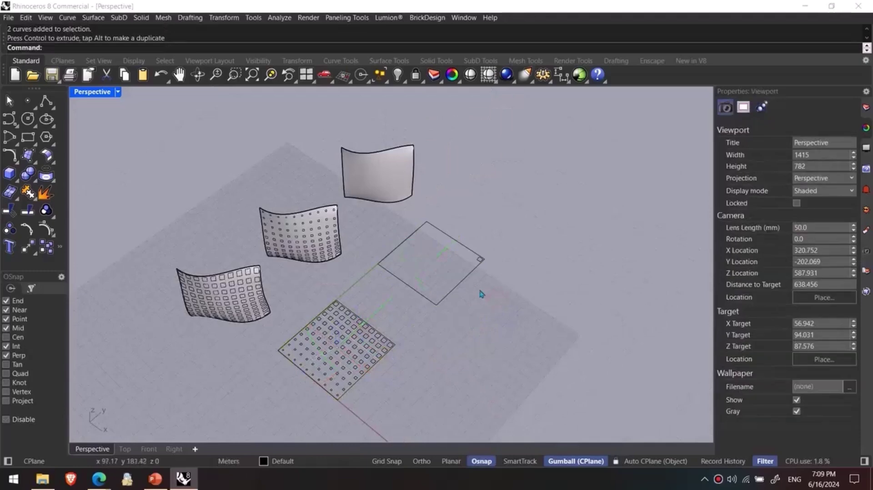
- Array the copied corner square 10 by 10 in Fill mode, reaching the diagonally opposite corner of the copied outline
{"action": "left_click", "coordinate": [479, 261]}
{"action": "left_click", "coordinate": [508, 279]}
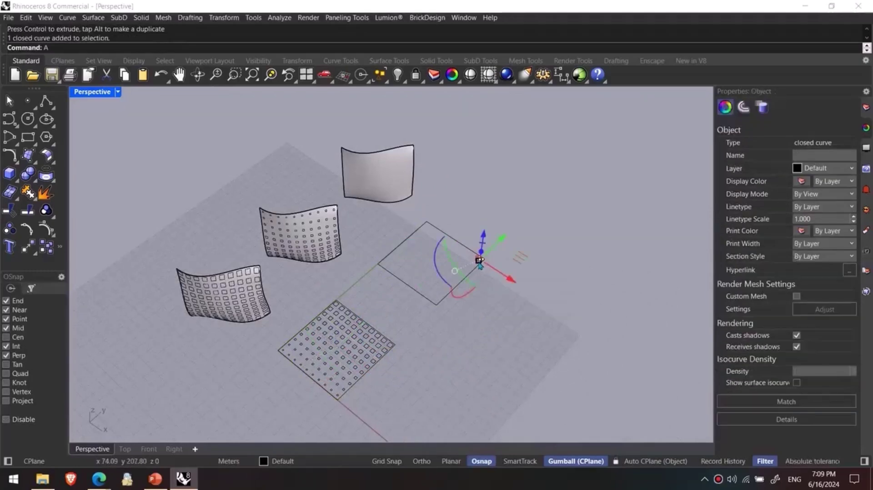
{"action": "type", "text": "array"}
{"action": "key", "text": "Return"}
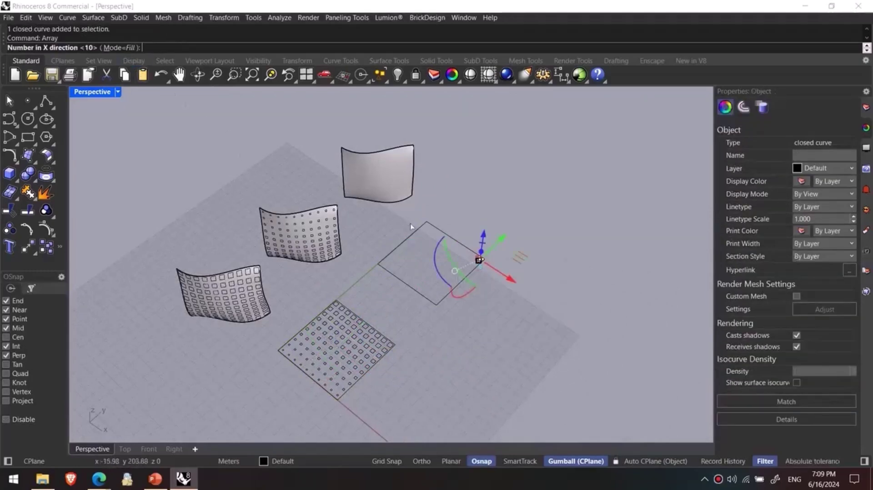
{"action": "scroll", "coordinate": [484, 266], "scroll_direction": "up", "scroll_amount": 3}
{"action": "key", "text": "Return"}
{"action": "left_click", "coordinate": [484, 258]}
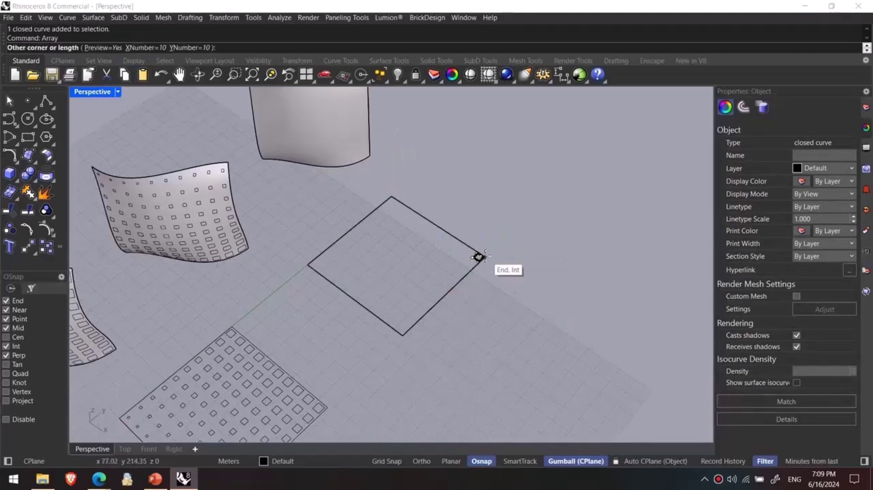
{"action": "scroll", "coordinate": [316, 264], "scroll_direction": "up", "scroll_amount": 7}
{"action": "scroll", "coordinate": [315, 263], "scroll_direction": "up", "scroll_amount": 5}
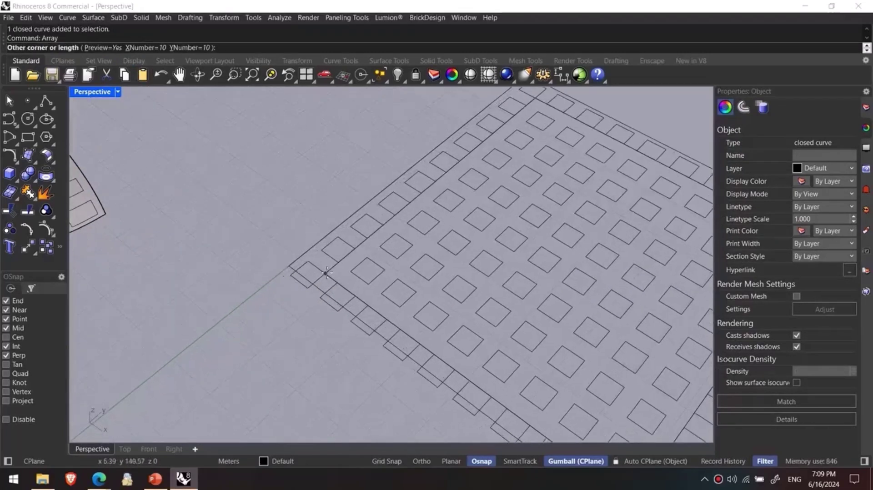
{"action": "left_click", "coordinate": [337, 263]}
{"action": "scroll", "coordinate": [445, 297], "scroll_direction": "down", "scroll_amount": 6}
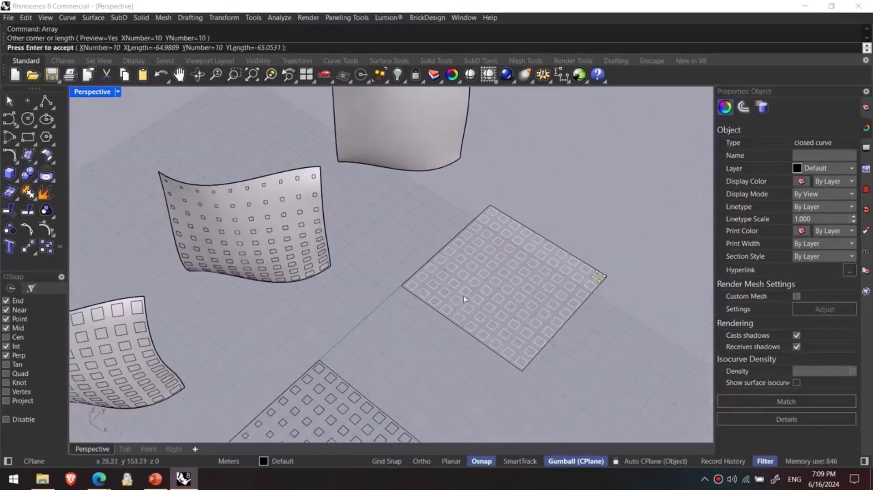
{"action": "key", "text": "Return"}
{"action": "key", "text": "Escape"}
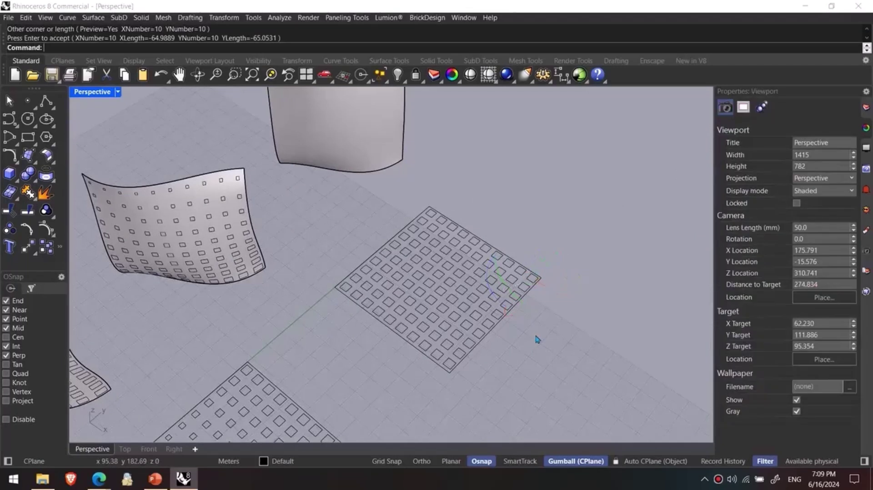
- Scale the 100 squares in the copied outline to varied sizes about their centroids with ScaleEach in Random mode
{"action": "type", "text": "Scaleeach"}
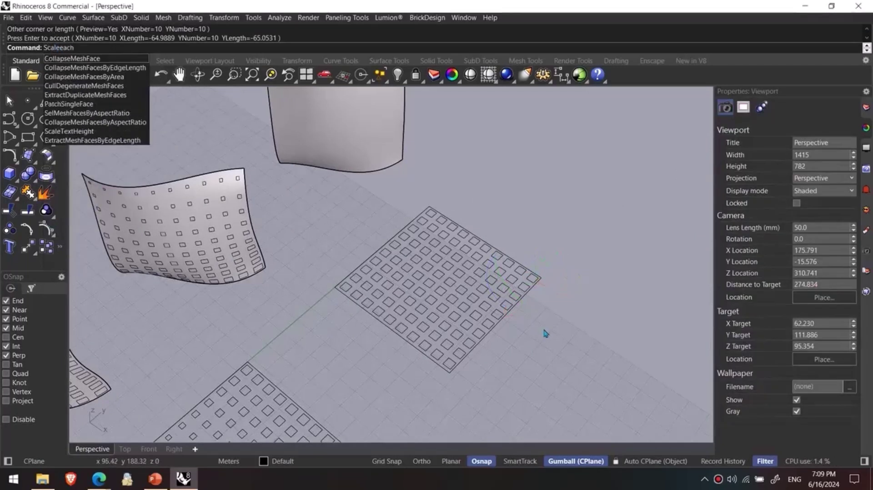
{"action": "key", "text": "Return"}
{"action": "left_click_drag", "start_coordinate": [340, 373], "coordinate": [542, 178]}
{"action": "key", "text": "Return"}
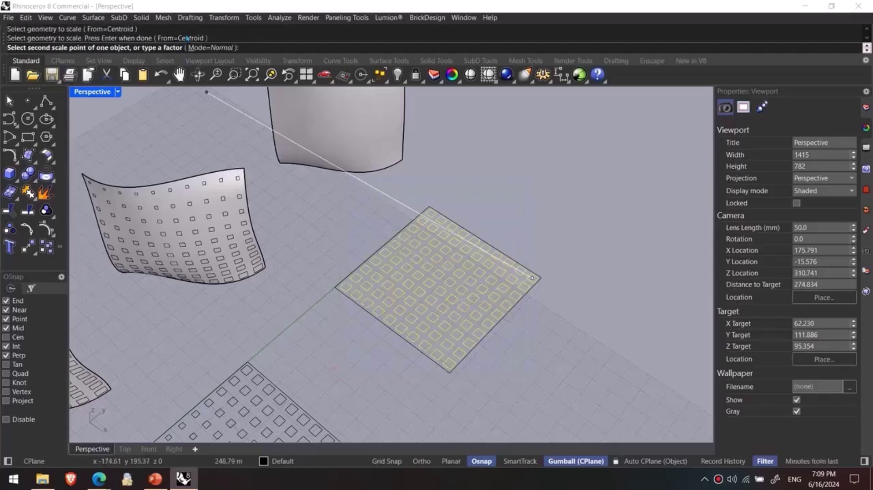
{"action": "left_click", "coordinate": [200, 48]}
{"action": "left_click", "coordinate": [135, 48]}
{"action": "scroll", "coordinate": [605, 326], "scroll_direction": "up", "scroll_amount": 3}
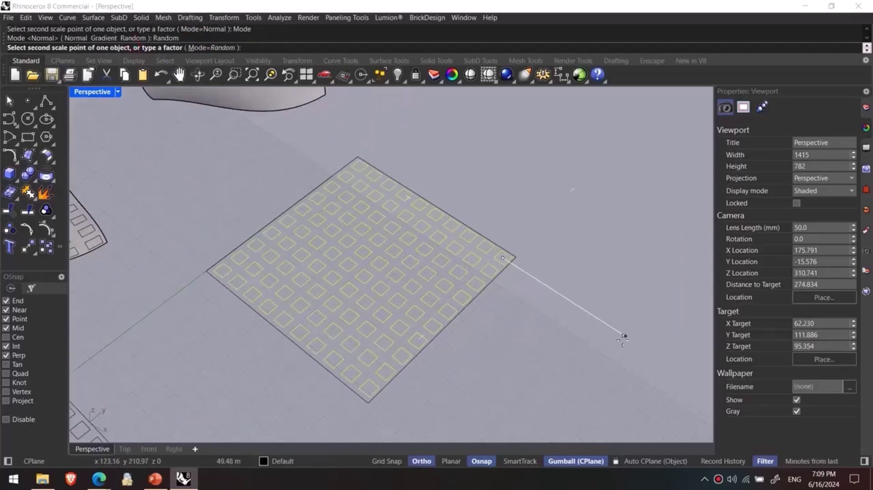
{"action": "left_click", "coordinate": [620, 347]}
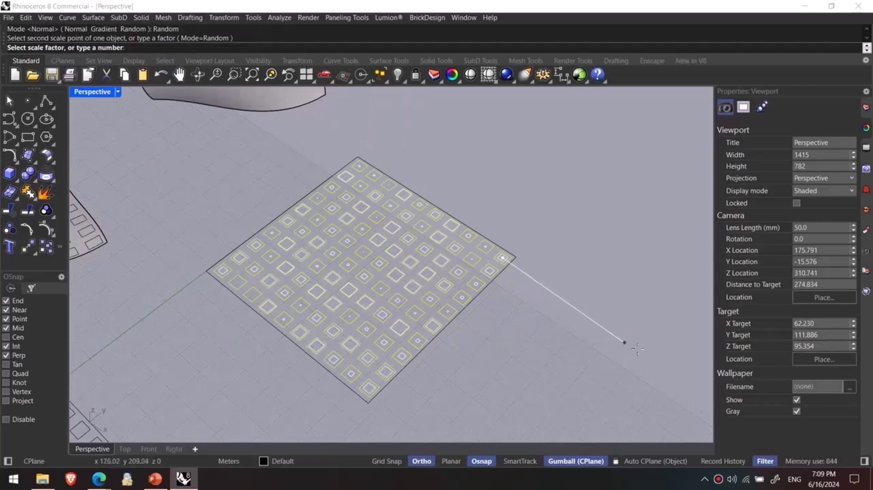
{"action": "key", "text": "F8"}
{"action": "left_click", "coordinate": [668, 367]}
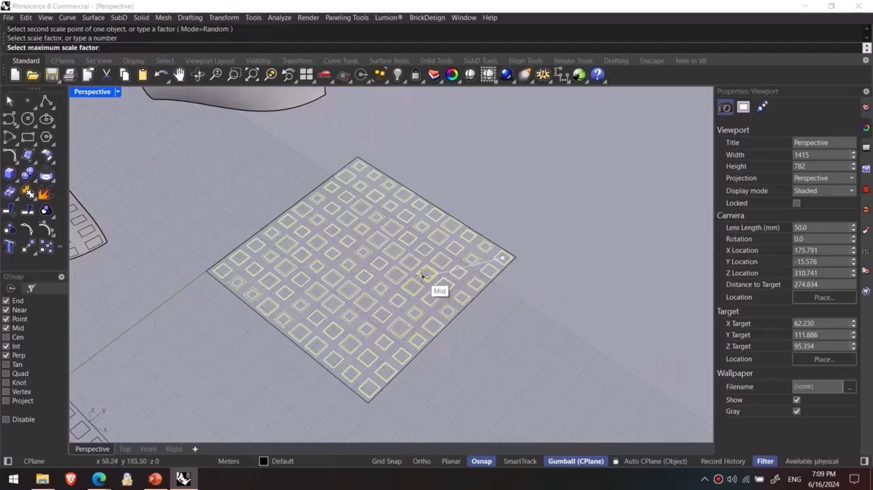
{"action": "left_click", "coordinate": [456, 248]}
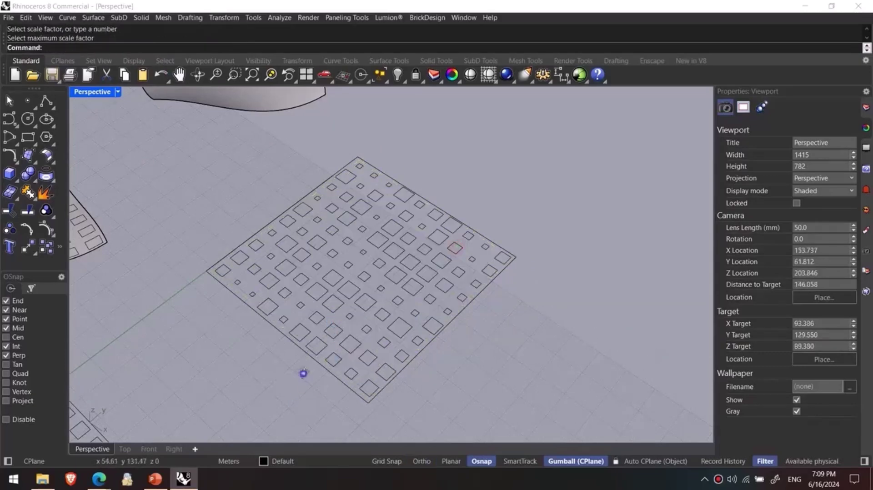
- Apply the copied outline and its randomly scaled squares to the farthest blank surface with ApplyCrv
{"action": "right_click_drag", "start_coordinate": [303, 373], "coordinate": [275, 362]}
{"action": "scroll", "coordinate": [323, 371], "scroll_direction": "down", "scroll_amount": 2}
{"action": "right_click_drag", "start_coordinate": [325, 372], "coordinate": [294, 336], "text": "shift"}
{"action": "scroll", "coordinate": [294, 336], "scroll_direction": "down", "scroll_amount": 6}
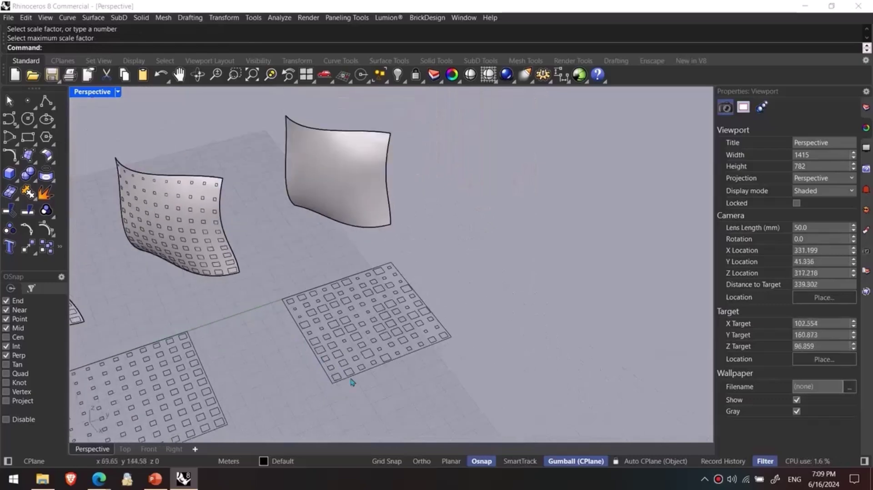
{"action": "left_click_drag", "start_coordinate": [283, 270], "coordinate": [283, 270]}
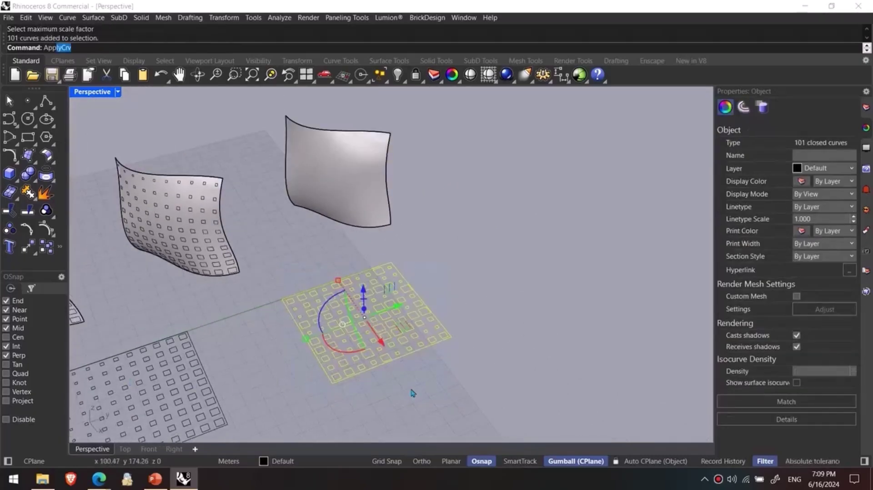
{"action": "type", "text": "App"}
{"action": "key", "text": "Return"}
{"action": "left_click", "coordinate": [372, 195]}
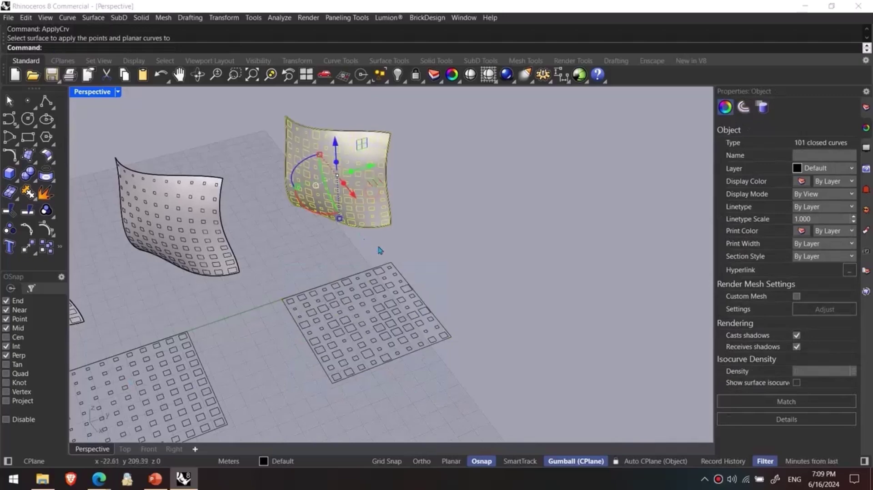
{"action": "right_click_drag", "start_coordinate": [410, 244], "coordinate": [499, 233], "text": "shift"}
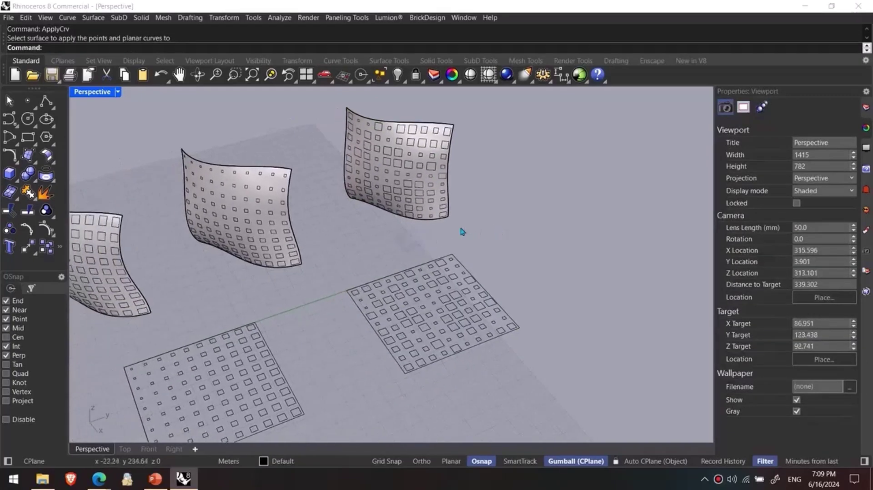
- Split the middle surface, using the gradient squares mapped onto it as cutting objects
{"action": "scroll", "coordinate": [259, 175], "scroll_direction": "up", "scroll_amount": 6}
{"action": "left_click", "coordinate": [267, 195]}
{"action": "right_click_drag", "start_coordinate": [305, 186], "coordinate": [342, 175], "text": "shift"}
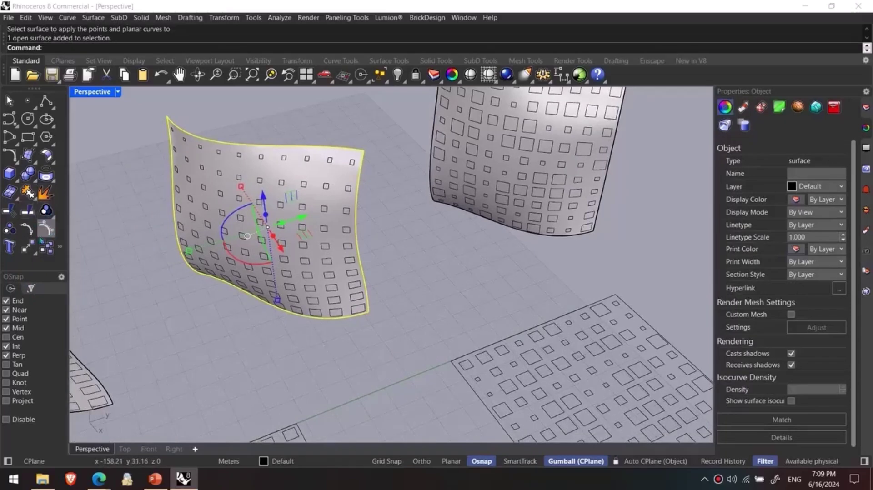
{"action": "left_click", "coordinate": [28, 210]}
{"action": "scroll", "coordinate": [171, 179], "scroll_direction": "down", "scroll_amount": 3}
{"action": "left_click_drag", "start_coordinate": [195, 244], "coordinate": [221, 321]}
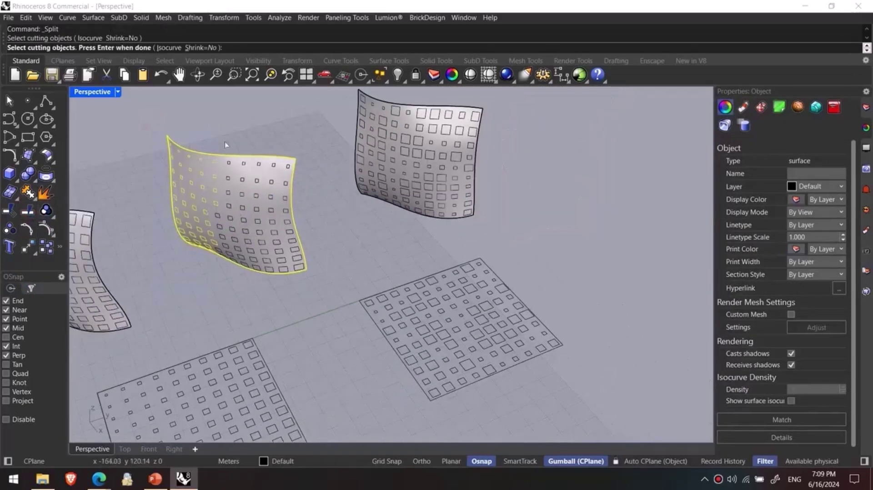
{"action": "left_click_drag", "start_coordinate": [288, 317], "coordinate": [322, 314]}
{"action": "right_click", "coordinate": [318, 306]}
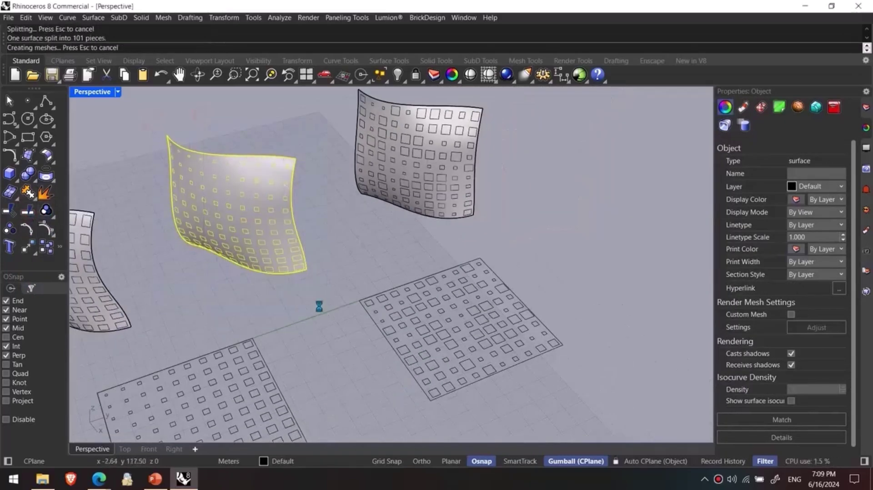
- Check the split pieces by selecting two square panels near the lower corner, and select the remaining main surface instead
{"action": "scroll", "coordinate": [292, 282], "scroll_direction": "up", "scroll_amount": 2}
{"action": "scroll", "coordinate": [283, 271], "scroll_direction": "up", "scroll_amount": 2}
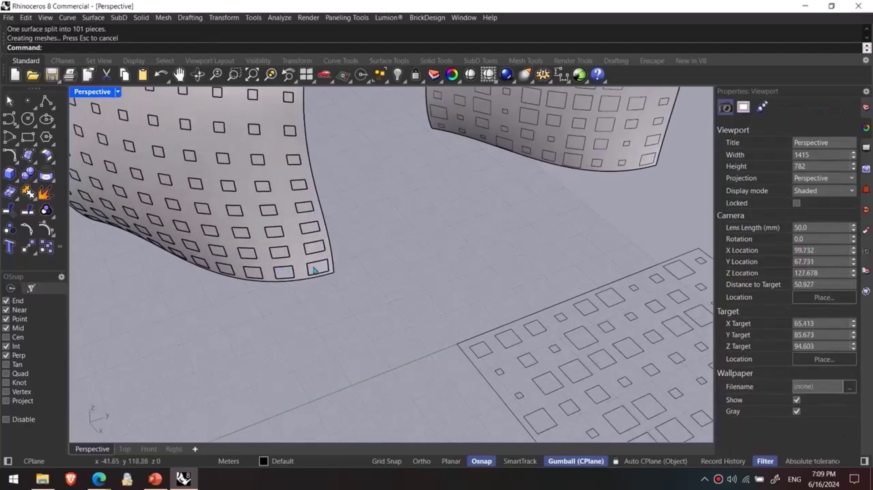
{"action": "left_click", "coordinate": [313, 264]}
{"action": "left_click", "coordinate": [310, 254], "text": "shift"}
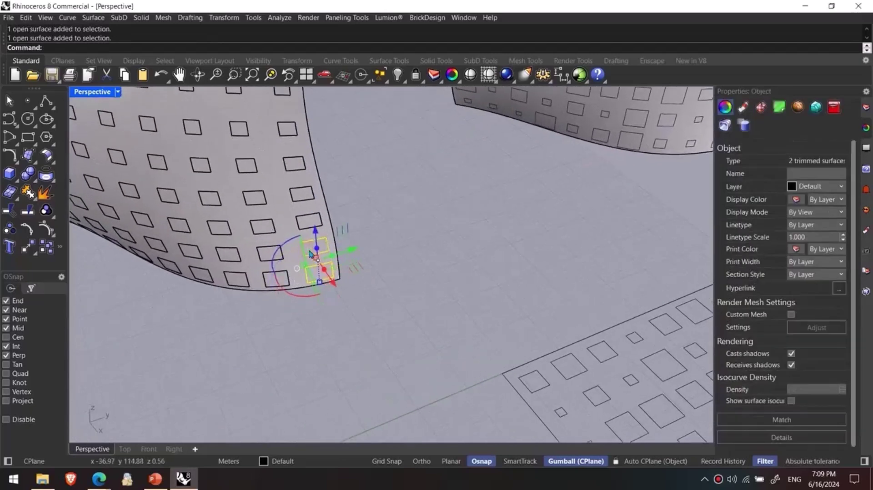
{"action": "left_click", "coordinate": [404, 237]}
{"action": "left_click", "coordinate": [288, 232]}
{"action": "scroll", "coordinate": [289, 232], "scroll_direction": "down", "scroll_amount": 5}
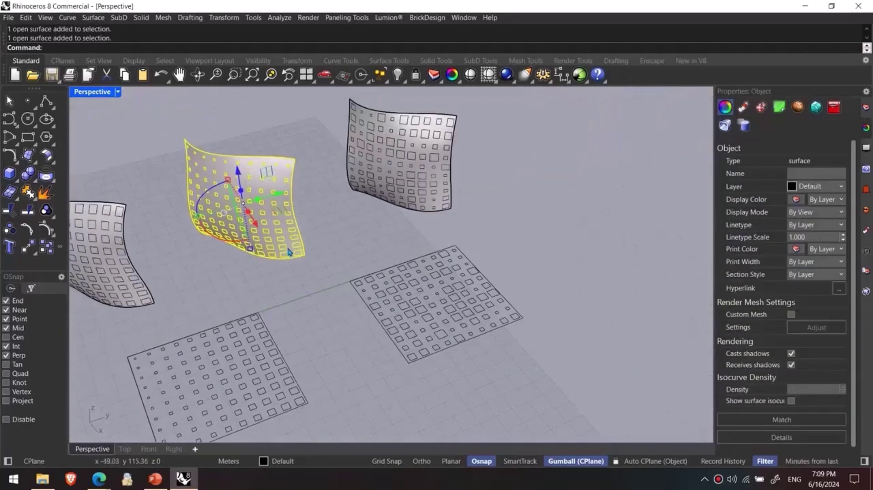
- Move the perforated main surface of the middle copy away from its square panels into the open area in front
{"action": "left_click_drag", "start_coordinate": [262, 224], "coordinate": [343, 357], "text": "alt"}
{"action": "left_click", "coordinate": [466, 368]}
{"action": "right_click_drag", "start_coordinate": [467, 368], "coordinate": [404, 305]}
{"action": "scroll", "coordinate": [351, 320], "scroll_direction": "up", "scroll_amount": 6}
{"action": "right_click_drag", "start_coordinate": [352, 324], "coordinate": [358, 370]}
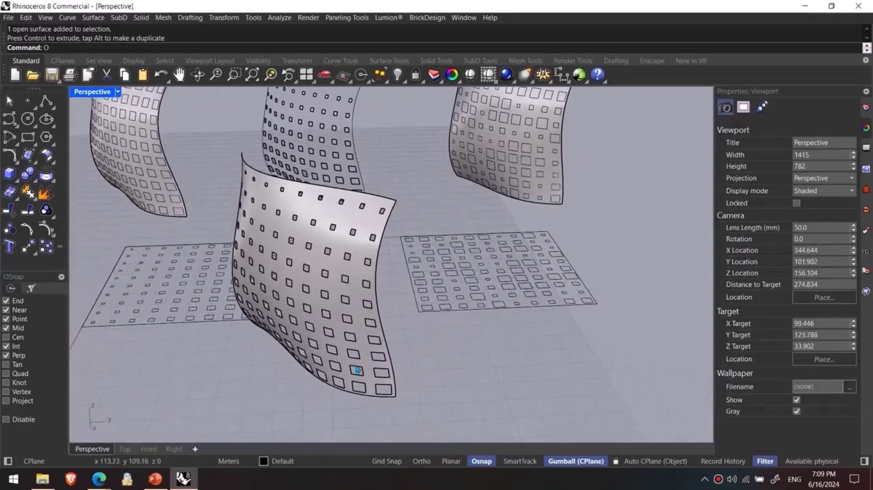
- Offset the moved perforated surface with OffsetSrf by 0.5 as a solid, with all offset directions flipped
{"action": "type", "text": "Offset"}
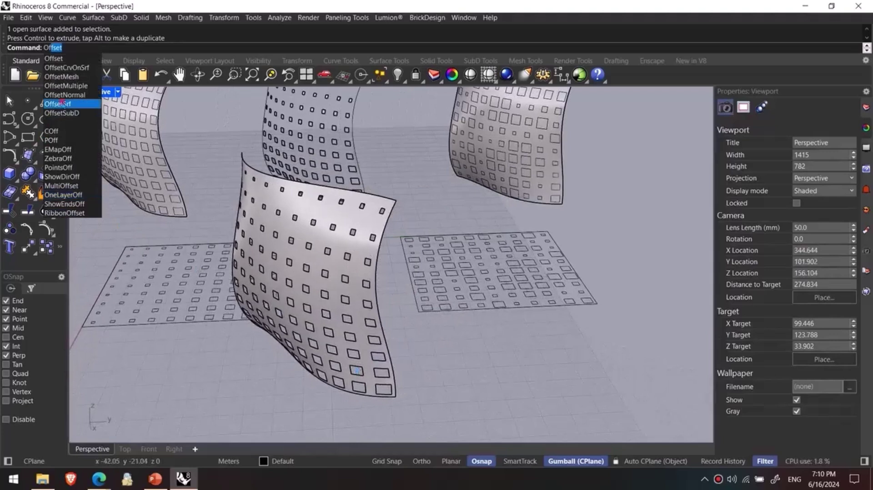
{"action": "left_click", "coordinate": [60, 104]}
{"action": "left_click", "coordinate": [266, 237]}
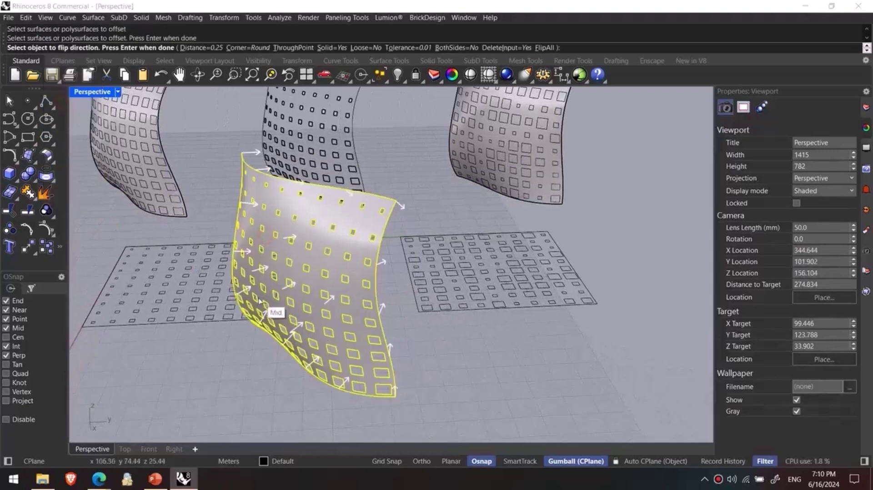
{"action": "left_click", "coordinate": [544, 48]}
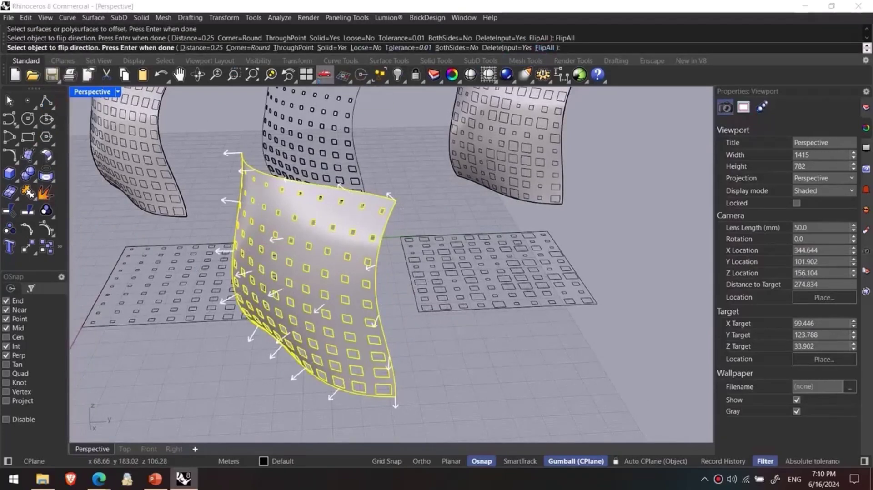
{"action": "key", "text": "Return"}
{"action": "key", "text": "Return"}
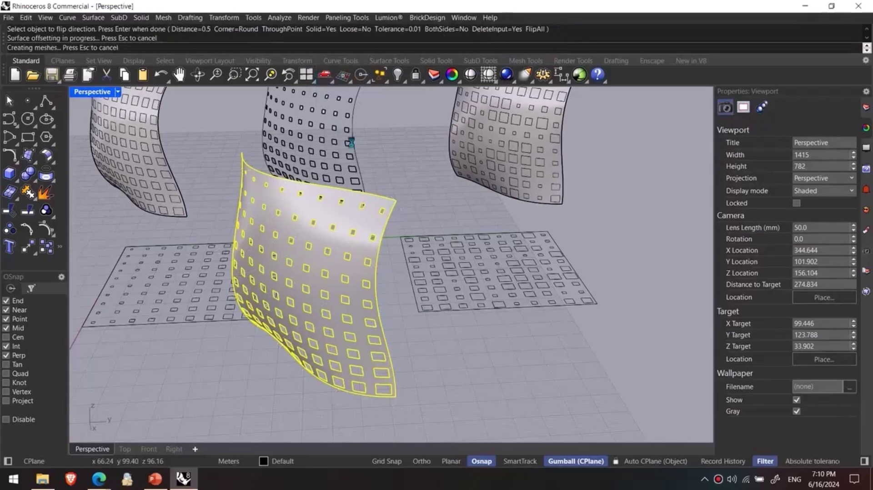
- Split the farthest surface, using the randomly sized squares mapped onto it as cutting objects
{"action": "scroll", "coordinate": [387, 211], "scroll_direction": "up", "scroll_amount": 6}
{"action": "right_click_drag", "start_coordinate": [386, 240], "coordinate": [386, 278]}
{"action": "scroll", "coordinate": [424, 246], "scroll_direction": "down", "scroll_amount": 4}
{"action": "scroll", "coordinate": [427, 220], "scroll_direction": "up", "scroll_amount": 9}
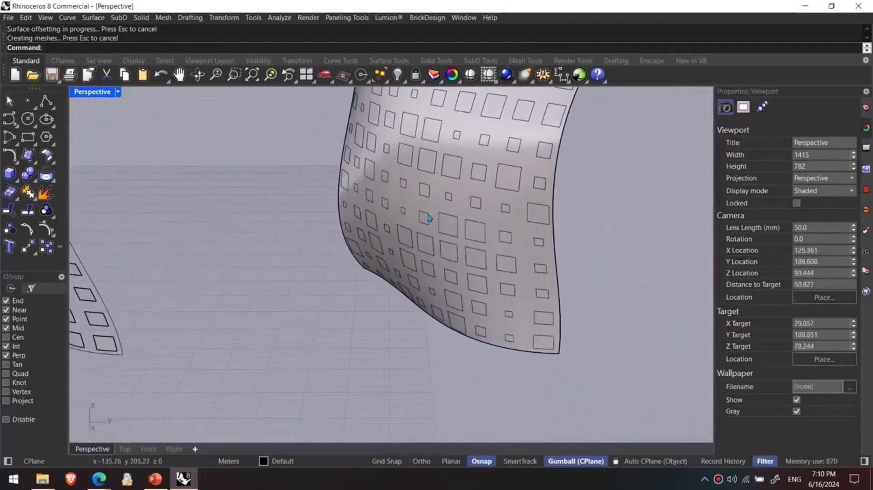
{"action": "left_click", "coordinate": [412, 208]}
{"action": "left_click", "coordinate": [30, 210]}
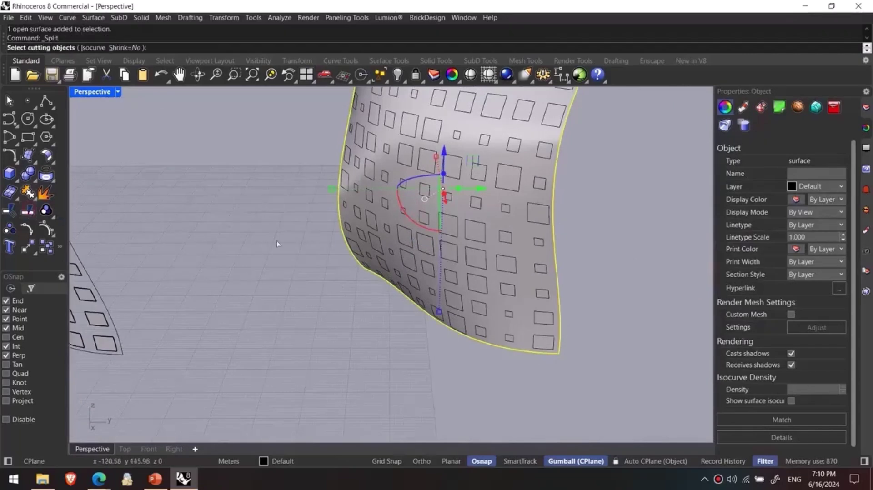
{"action": "scroll", "coordinate": [286, 250], "scroll_direction": "down", "scroll_amount": 3}
{"action": "left_click_drag", "start_coordinate": [285, 288], "coordinate": [478, 94]}
{"action": "left_click_drag", "start_coordinate": [347, 325], "coordinate": [539, 98]}
{"action": "key", "text": "Return"}
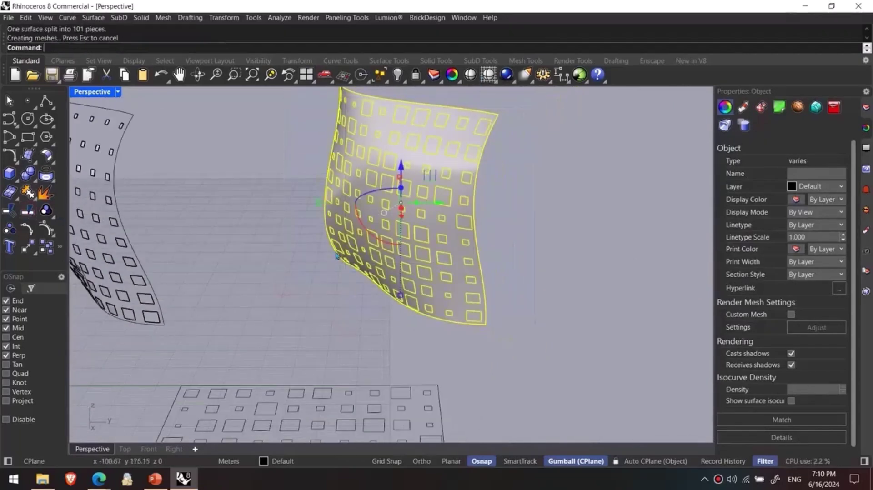
- Test the split by moving the farthest copy's perforated main surface away from its panels, and undo the move
{"action": "left_click", "coordinate": [387, 321]}
{"action": "left_click", "coordinate": [364, 273]}
{"action": "left_click_drag", "start_coordinate": [364, 273], "coordinate": [551, 296]}
{"action": "key", "text": "ctrl+z"}
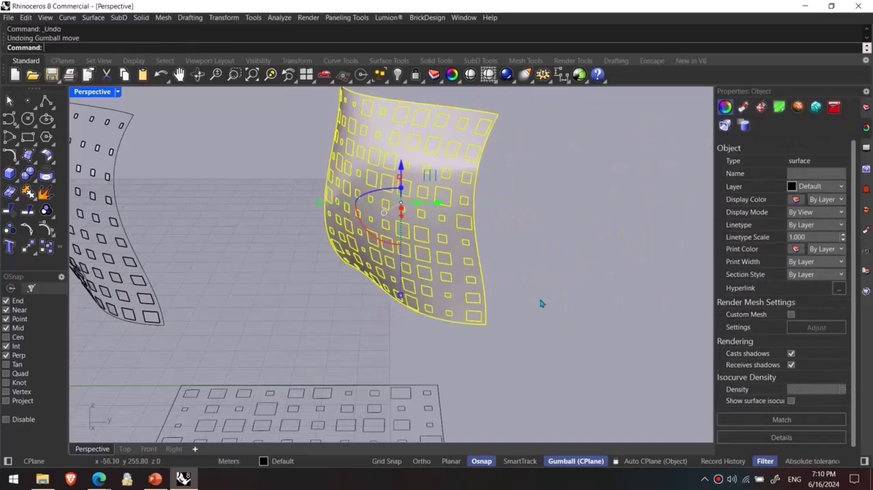
- Assign the farthest copy's square panels and their curves to Layer 03, keeping the perforated main surface locked only during the selection
{"action": "key", "text": "ctrl+l"}
{"action": "right_click_drag", "start_coordinate": [538, 304], "coordinate": [283, 313]}
{"action": "left_click_drag", "start_coordinate": [283, 313], "coordinate": [181, 200]}
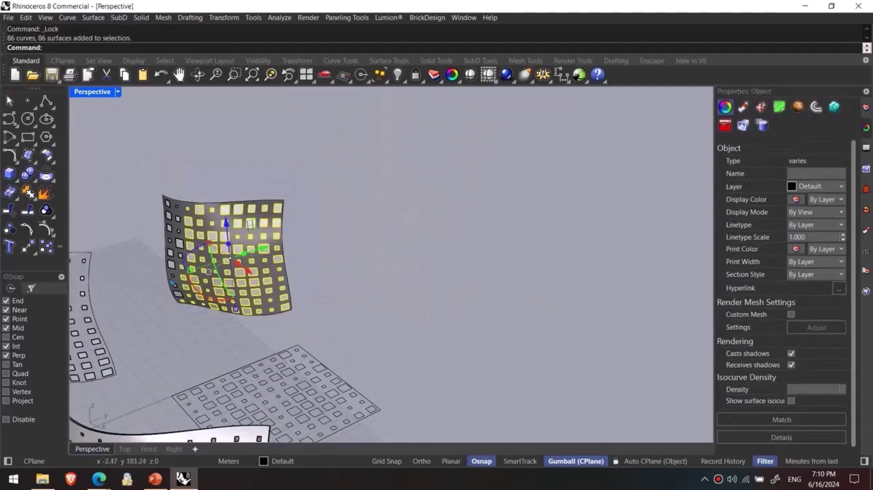
{"action": "left_click_drag", "start_coordinate": [134, 165], "coordinate": [134, 166]}
{"action": "left_click", "coordinate": [273, 461]}
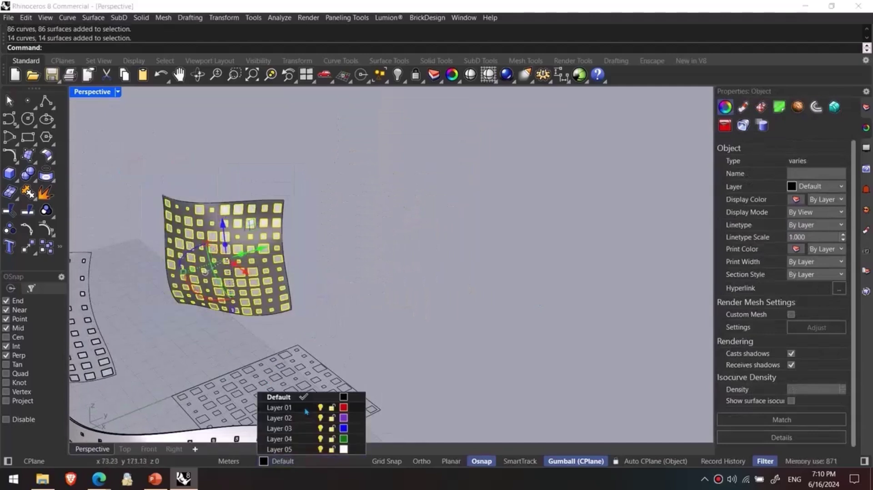
{"action": "left_click", "coordinate": [287, 428]}
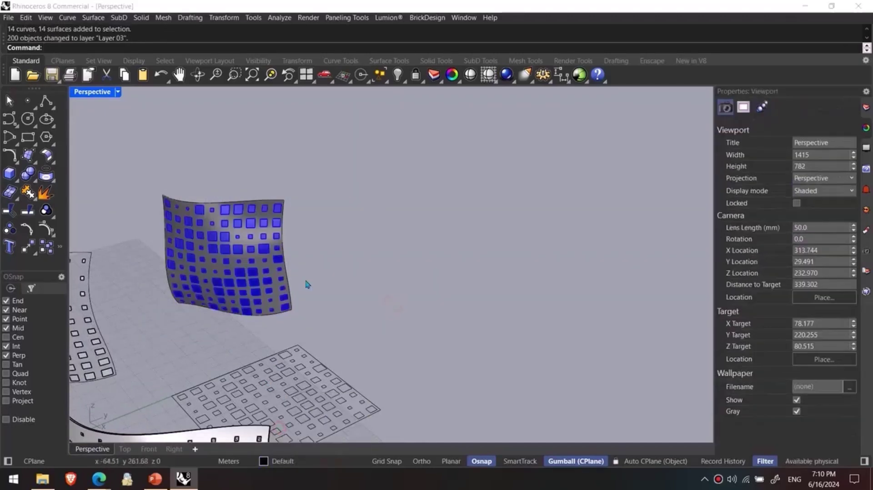
{"action": "key", "text": "ctrl+alt+l"}
- Examine the panels on the farthest surface up close in Rendered display mode, and return to Shaded mode
{"action": "key", "text": "ctrl+alt+r"}
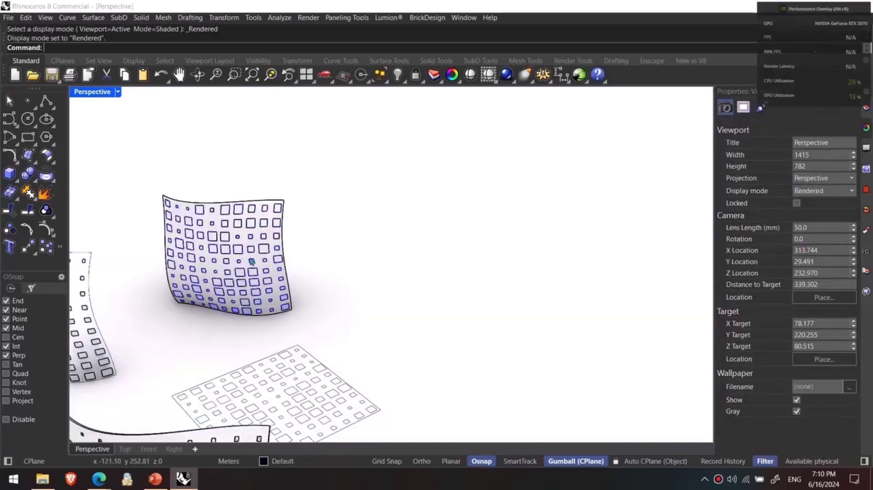
{"action": "scroll", "coordinate": [250, 263], "scroll_direction": "up", "scroll_amount": 8}
{"action": "mouse_move", "coordinate": [281, 312]}
{"action": "right_mouse_down"}
{"action": "mouse_move", "coordinate": [231, 308]}
{"action": "mouse_move", "coordinate": [263, 290]}
{"action": "mouse_move", "coordinate": [334, 289]}
{"action": "right_mouse_up"}
{"action": "key", "text": "ctrl+alt+s"}
{"action": "scroll", "coordinate": [265, 293], "scroll_direction": "down", "scroll_amount": 10}
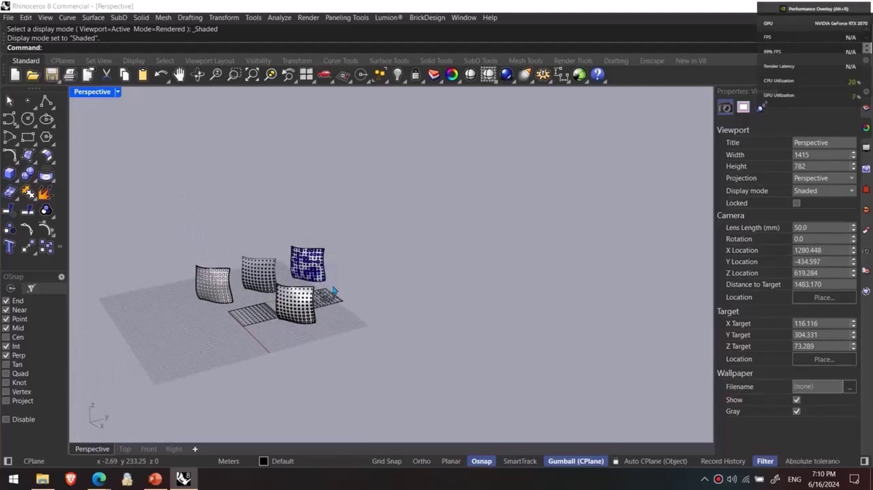
- Delete all visible objects, show the hidden ones, and delete those as well to empty the model
{"action": "key", "text": "ctrl+a"}
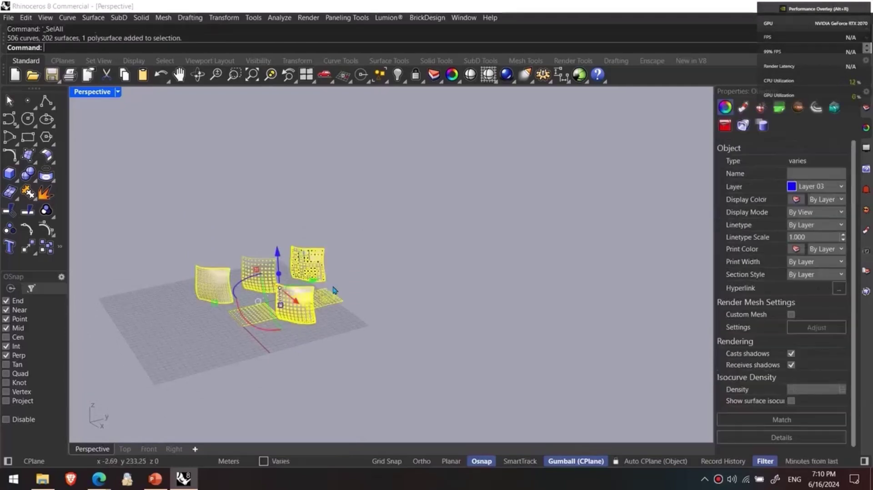
{"action": "key", "text": "Delete"}
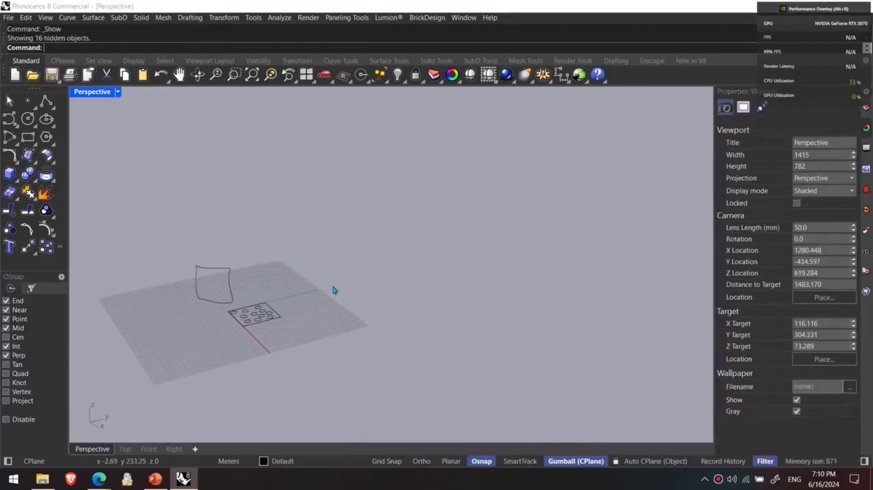
{"action": "key", "text": "ctrl+a"}
{"action": "key", "text": "Delete"}
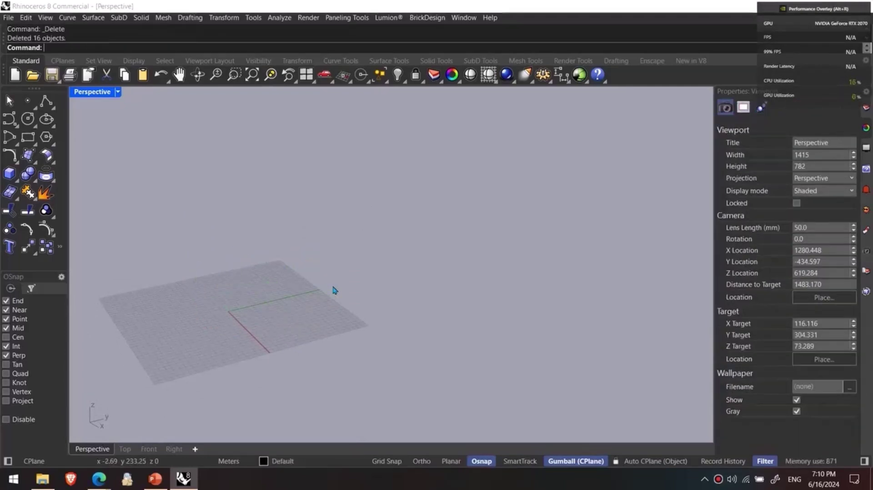